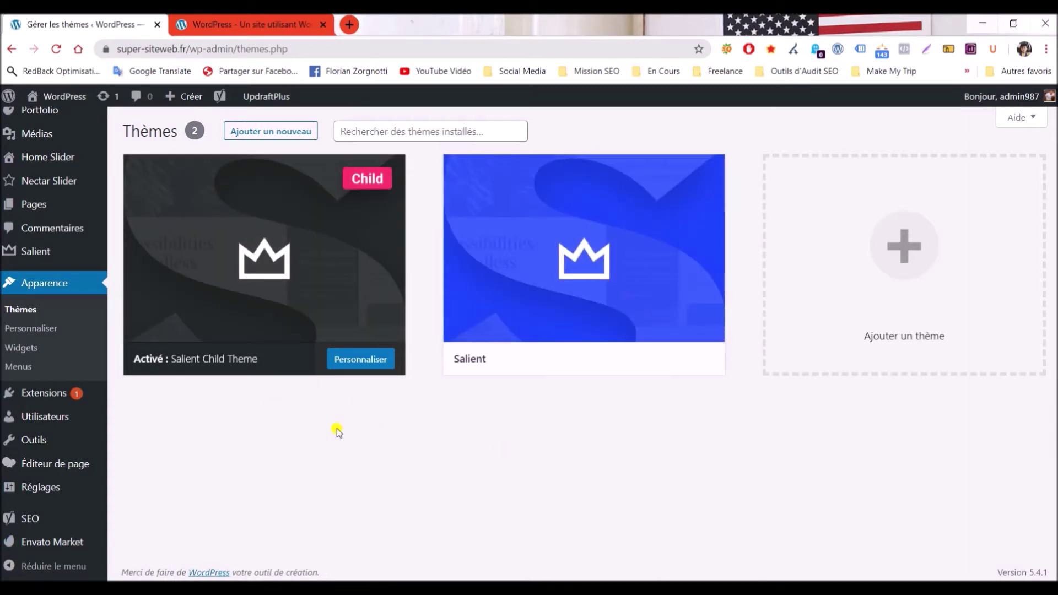
Open the Envato API token creation page from the Envato Market settings and accept its cookie notice
left_click(48, 545)
scroll(248, 341, "down", 3)
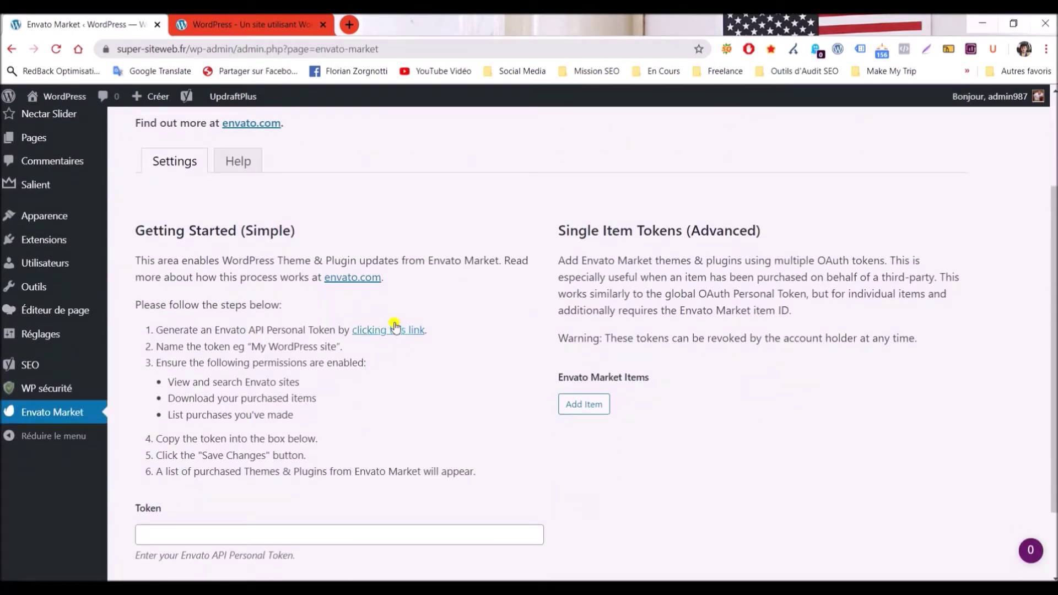
left_click(390, 329)
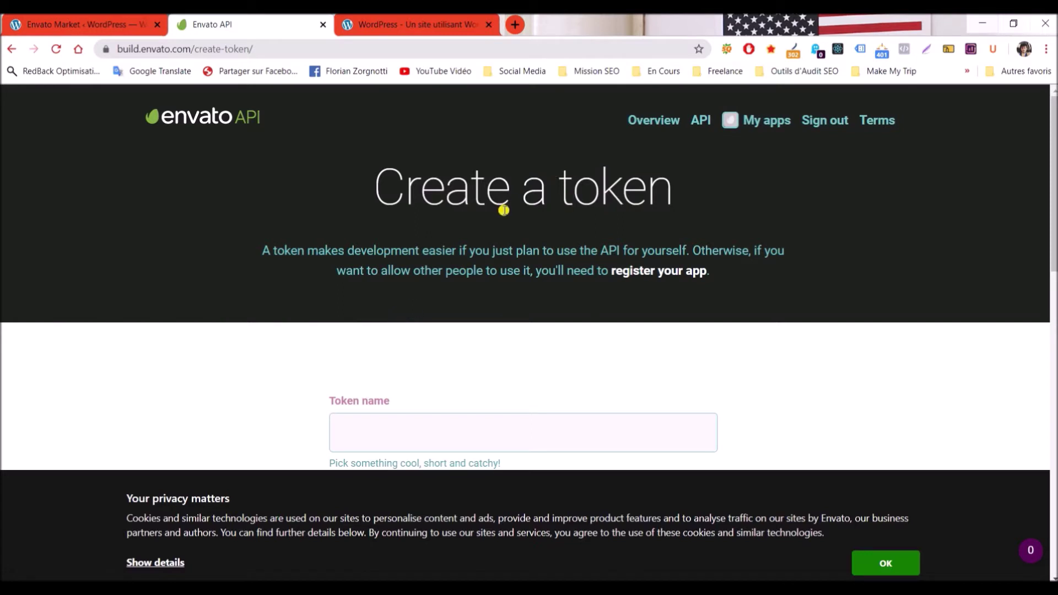
left_click(903, 572)
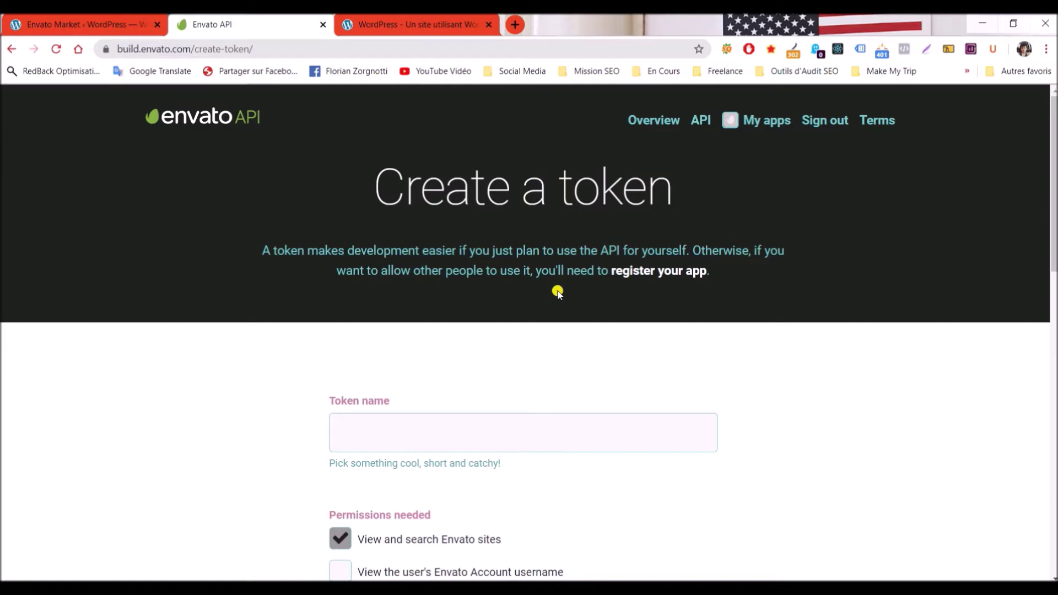
Create a token named "Mon site web" with permissions to download purchased items and list purchases, agreeing to the Terms and Conditions
scroll(558, 293, "down", 4)
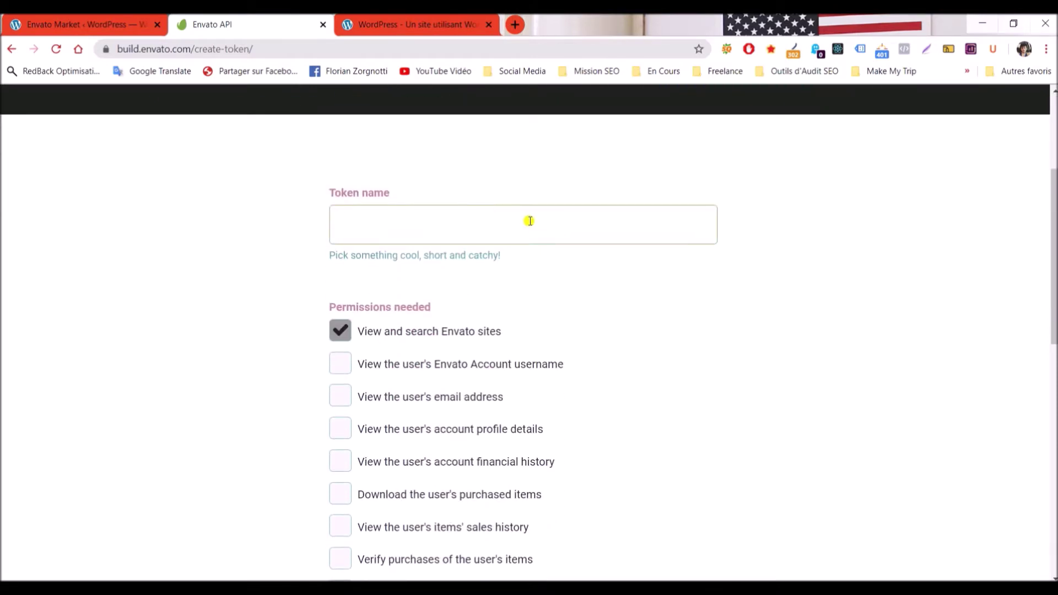
type("Mon site web")
scroll(530, 221, "down", 4)
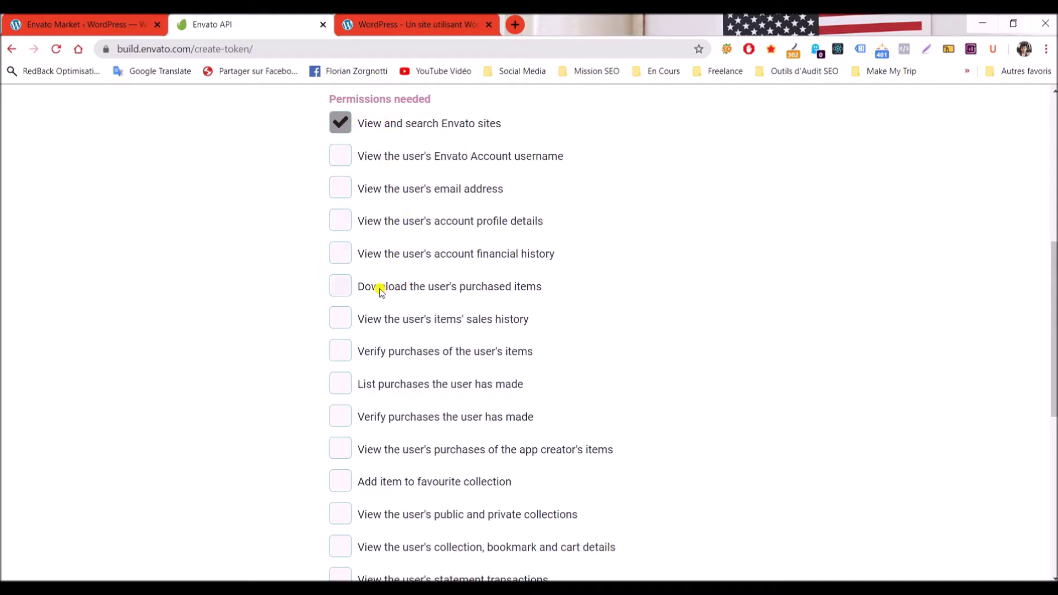
left_click(348, 284)
left_click(341, 383)
scroll(344, 380, "down", 7)
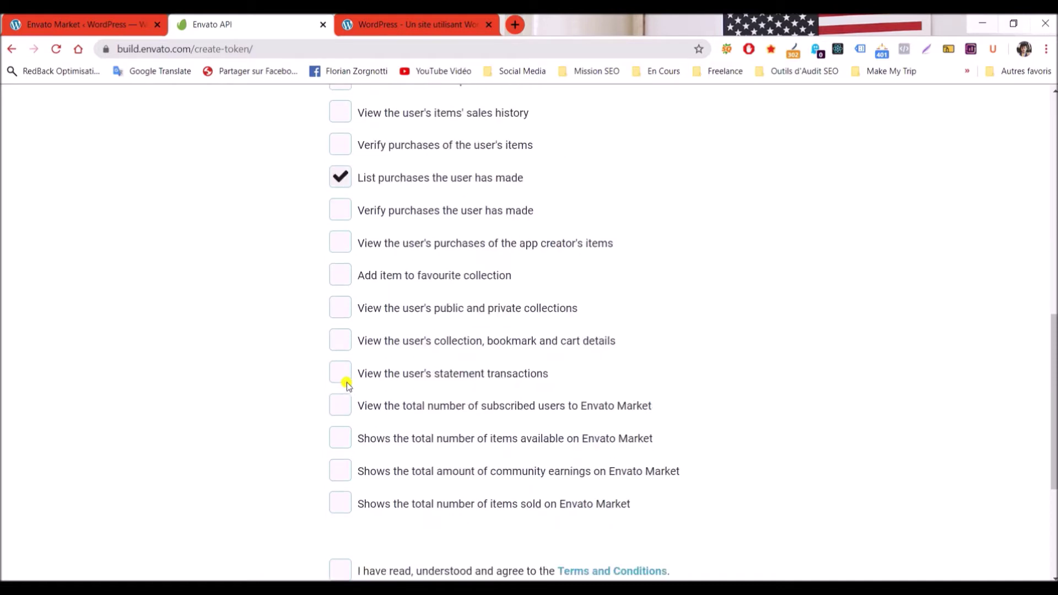
left_click(340, 331)
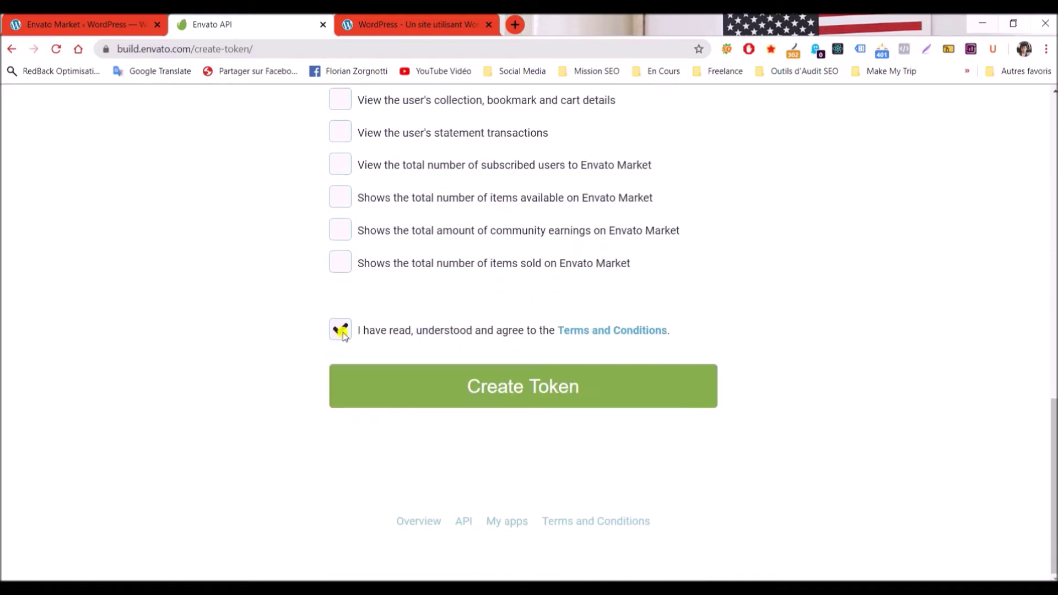
left_click(518, 386)
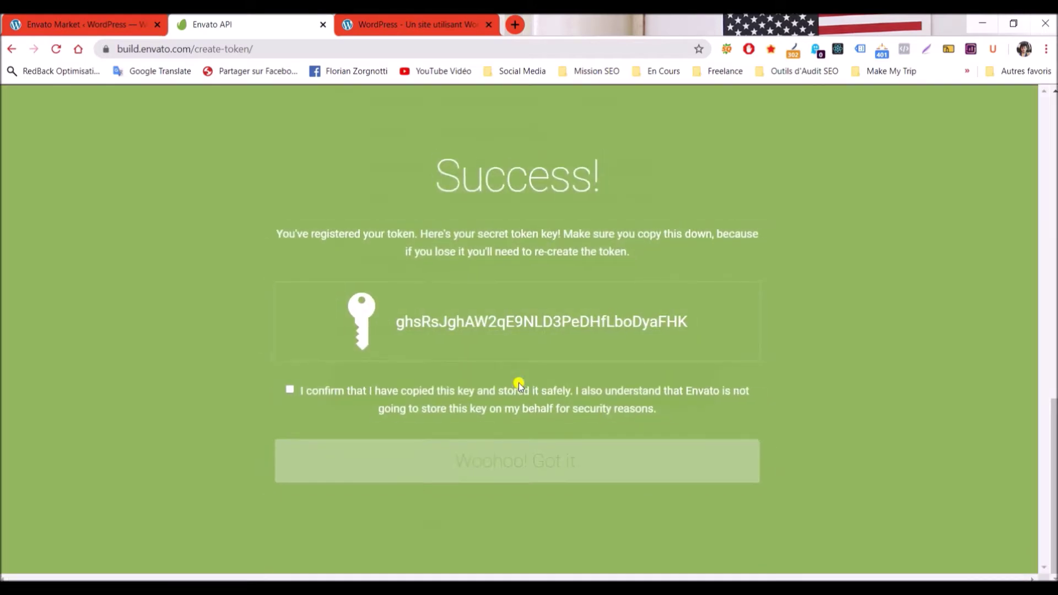
Copy the secret token key into the Envato Market token field, save the changes and show the purchased themes
double_click(536, 317)
right_click(537, 318)
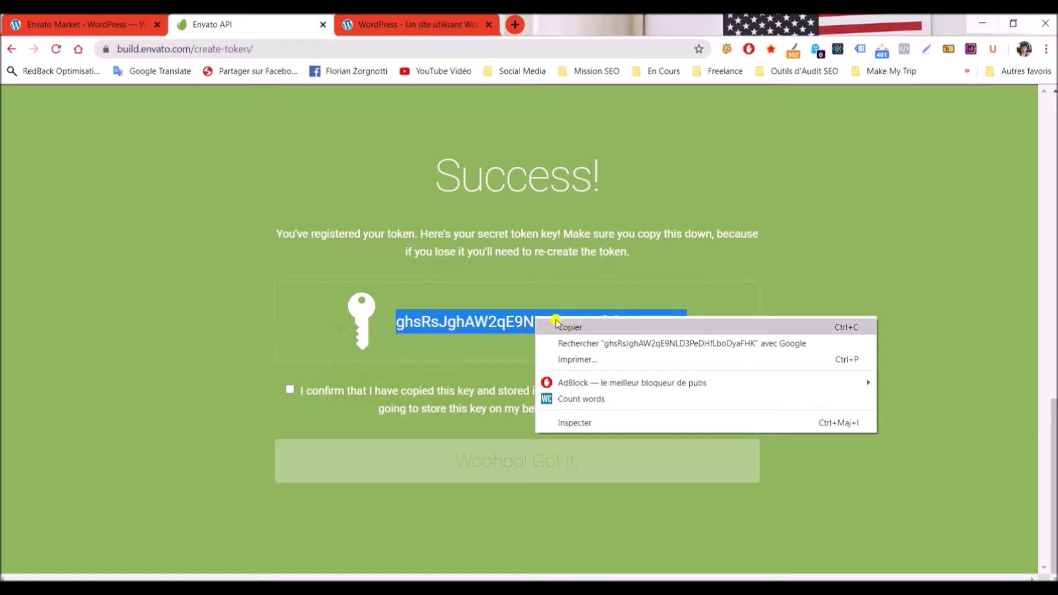
left_click(556, 320)
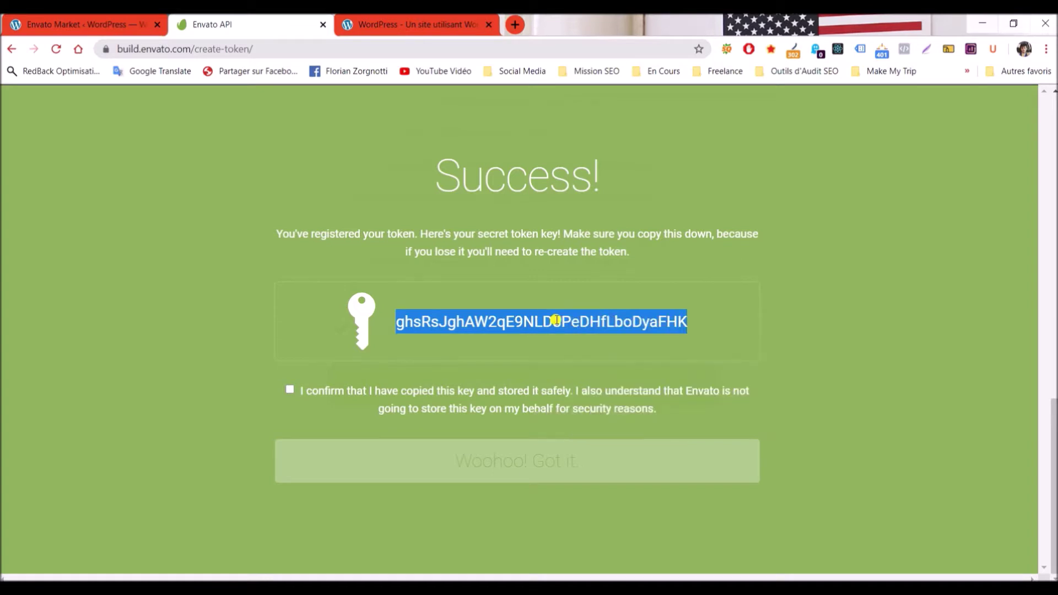
left_click(132, 22)
scroll(280, 236, "down", 2)
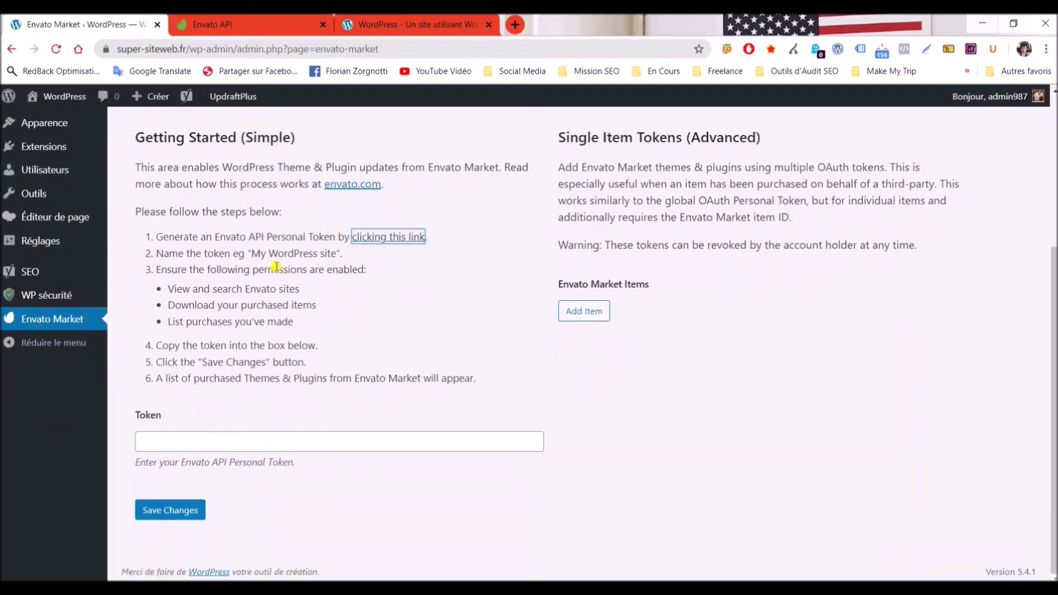
right_click(261, 443)
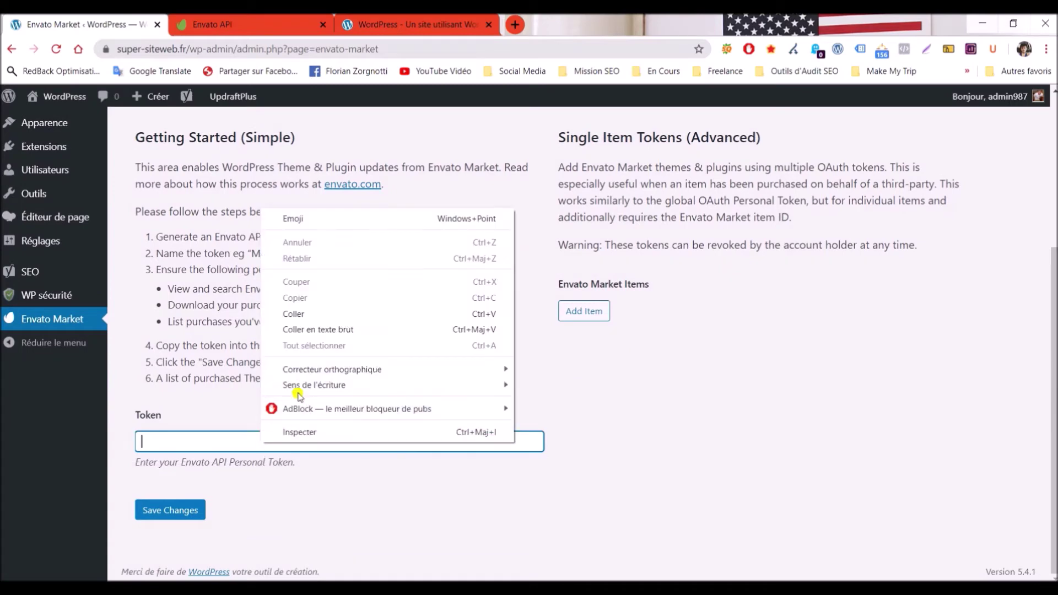
left_click(307, 312)
left_click(177, 515)
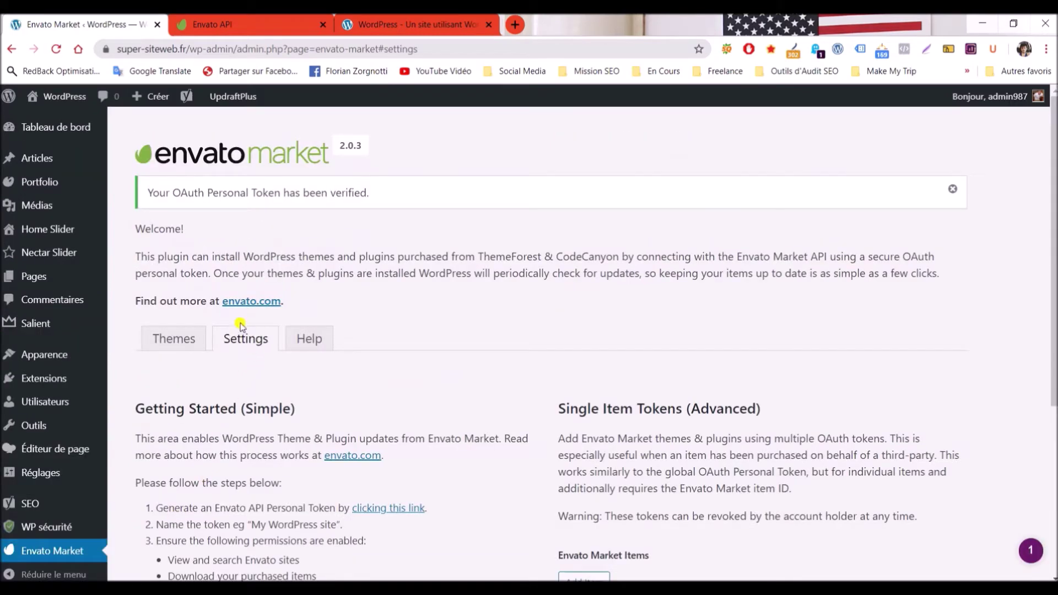
left_click(173, 341)
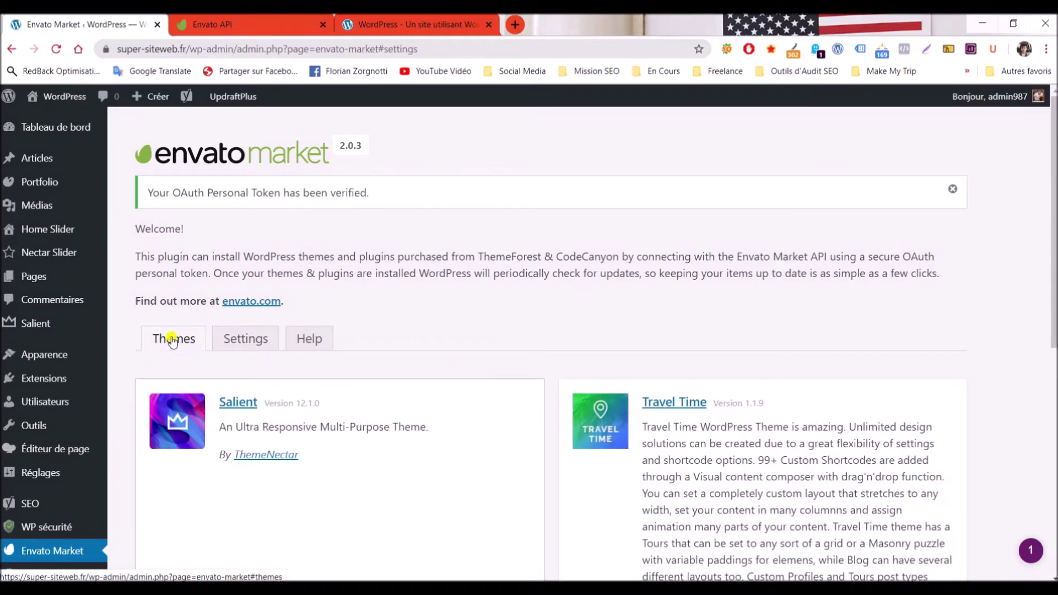
scroll(173, 340, "down", 1)
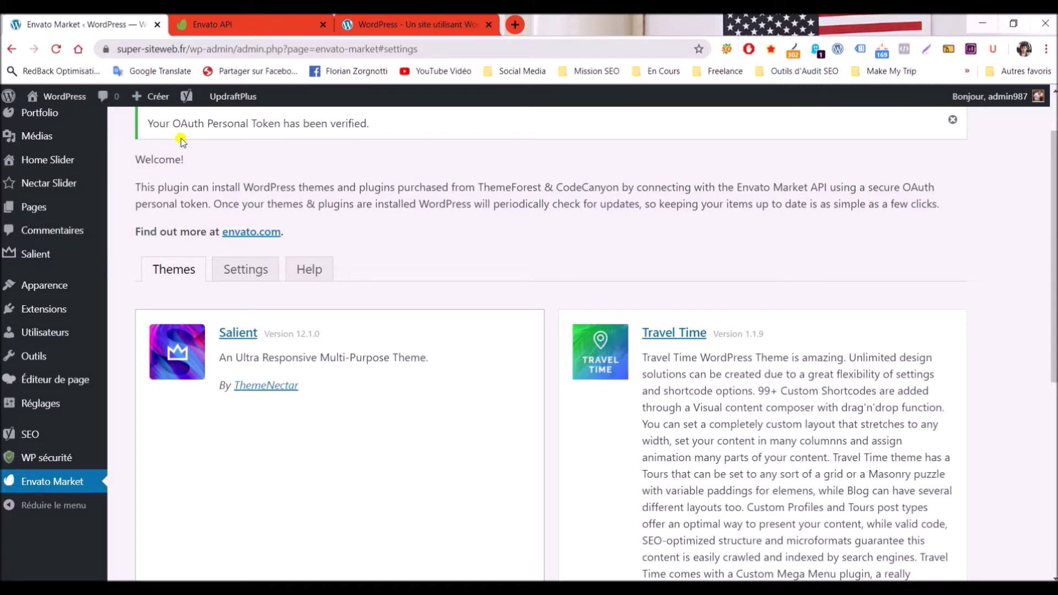
Confirm on the Envato page that the token key is copied and stored, and close that page
left_click(223, 24)
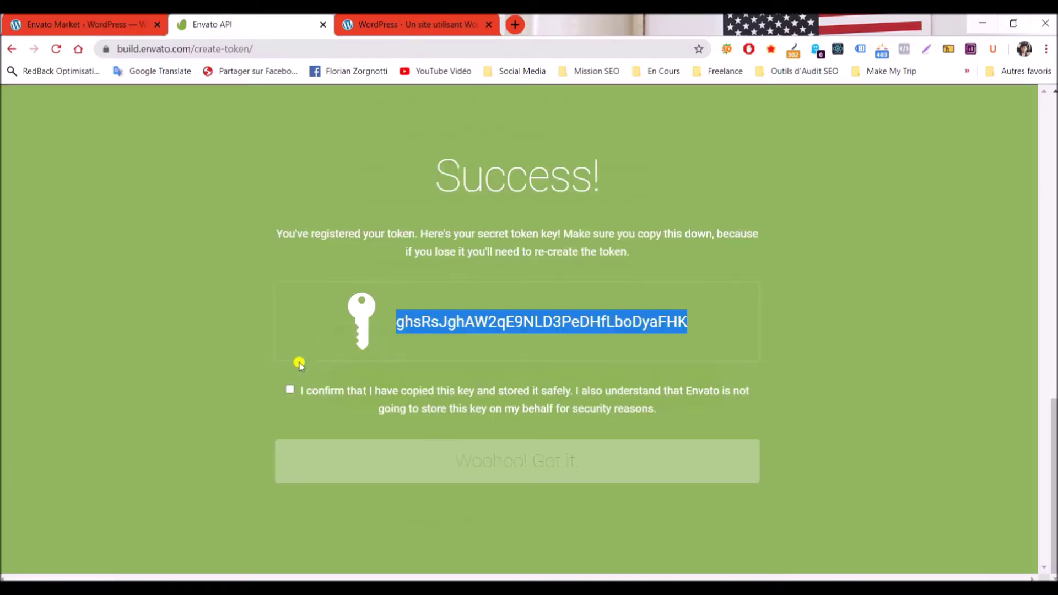
left_click(289, 389)
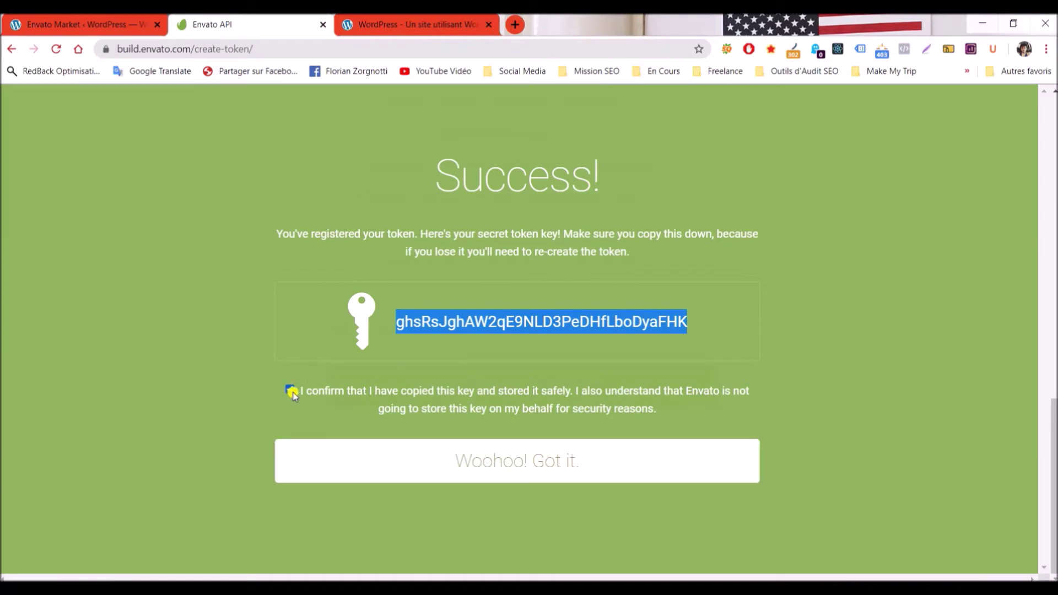
left_click(558, 463)
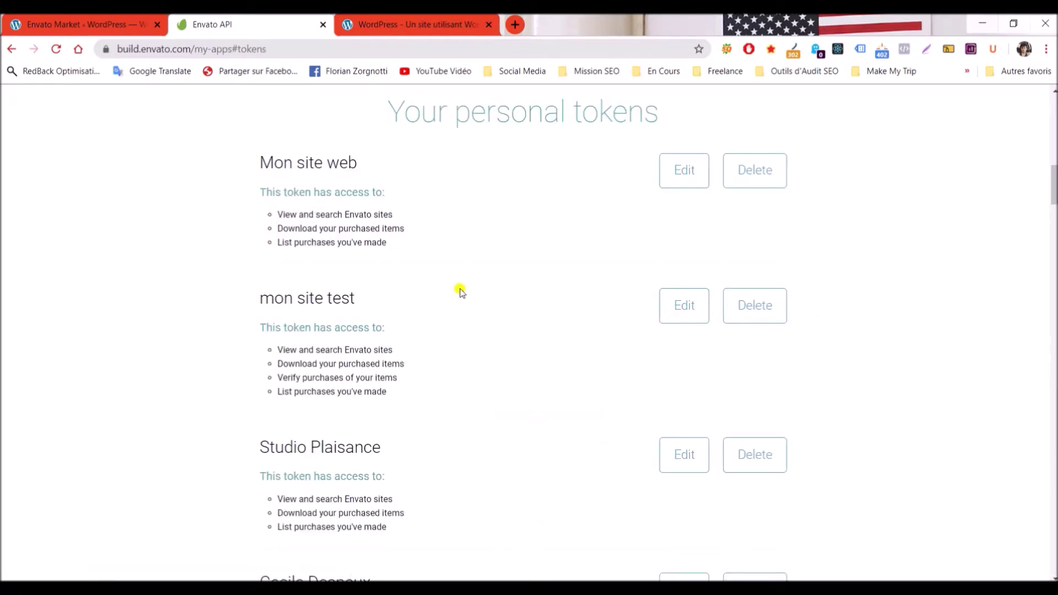
left_click(323, 25)
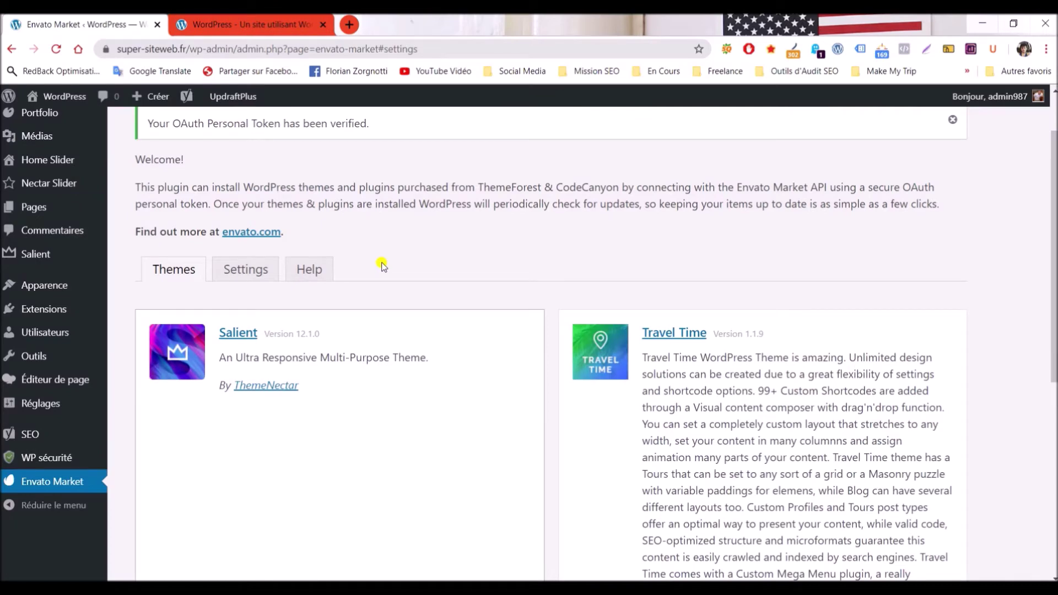
Add a post category named "Article de blog"
scroll(382, 266, "up", 1)
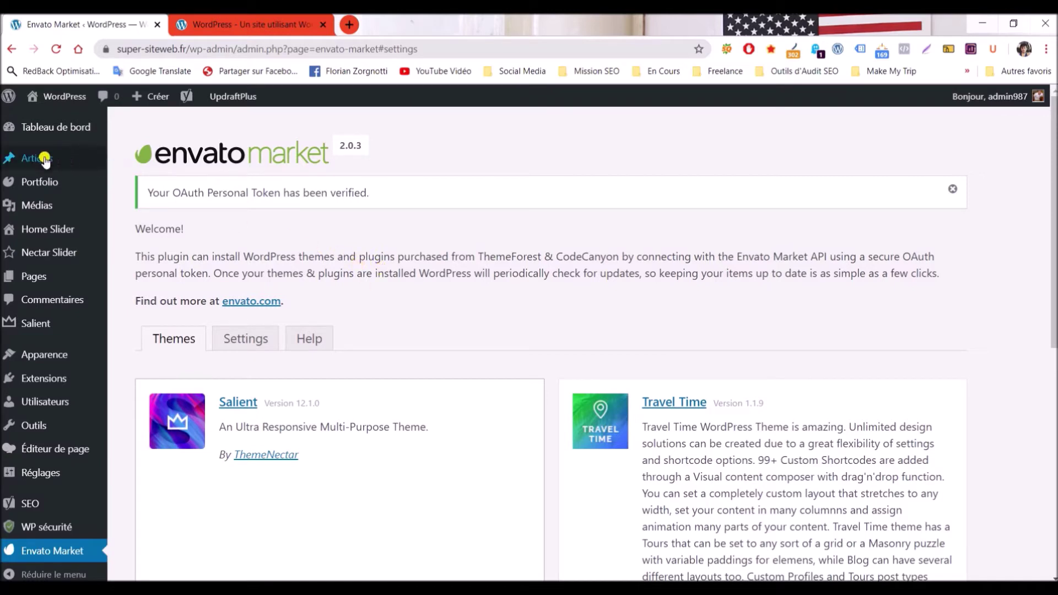
mouse_move(38, 162)
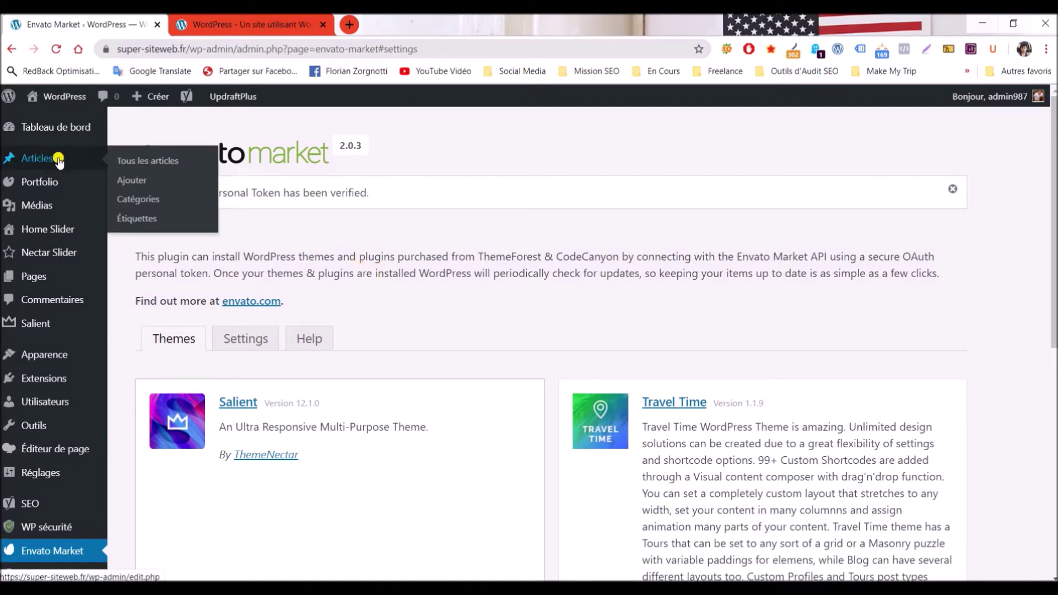
left_click(150, 200)
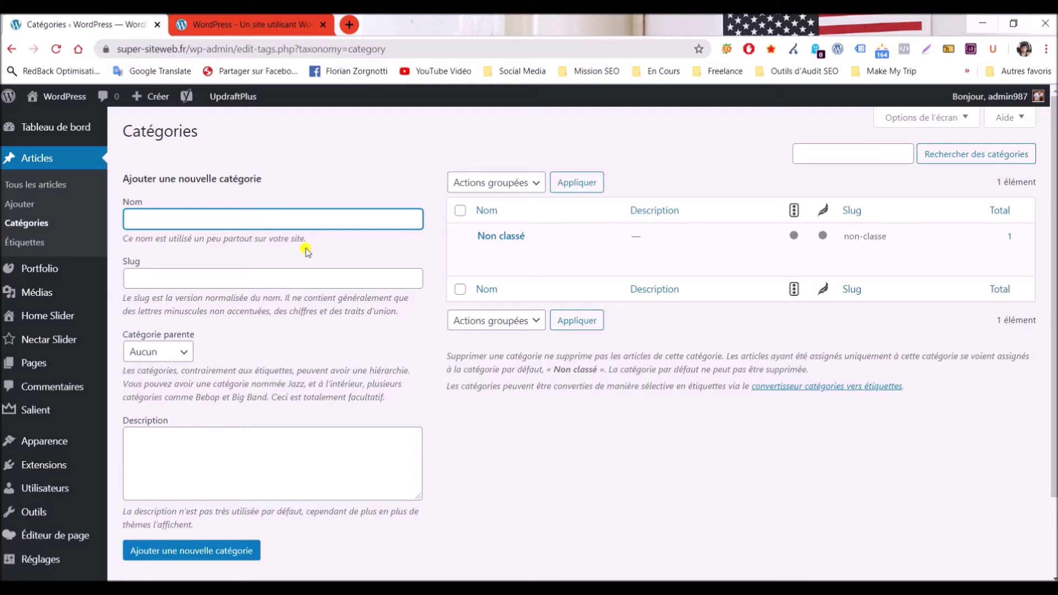
type("de blog")
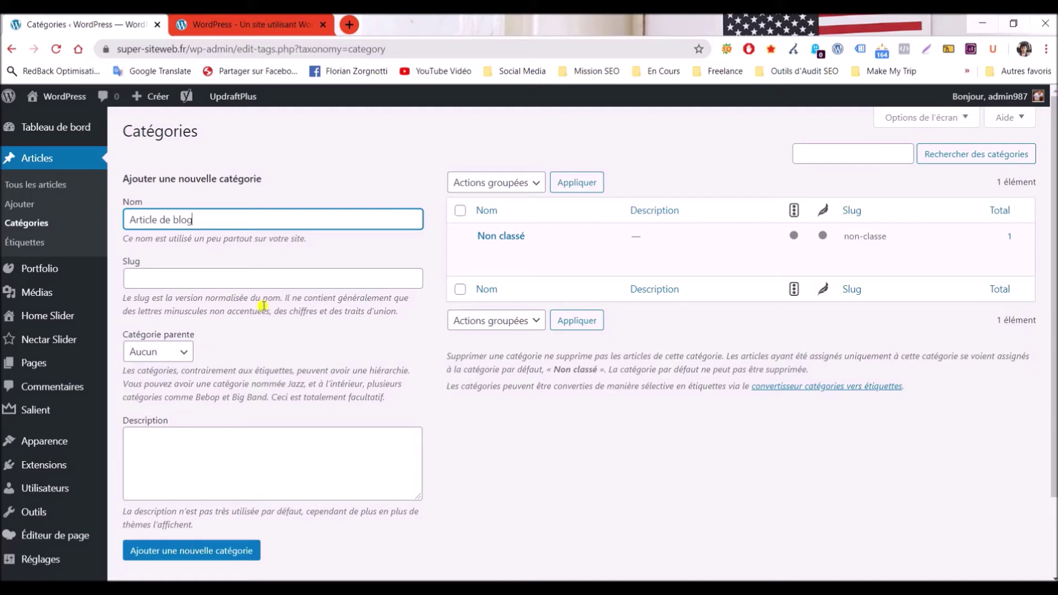
left_click(214, 550)
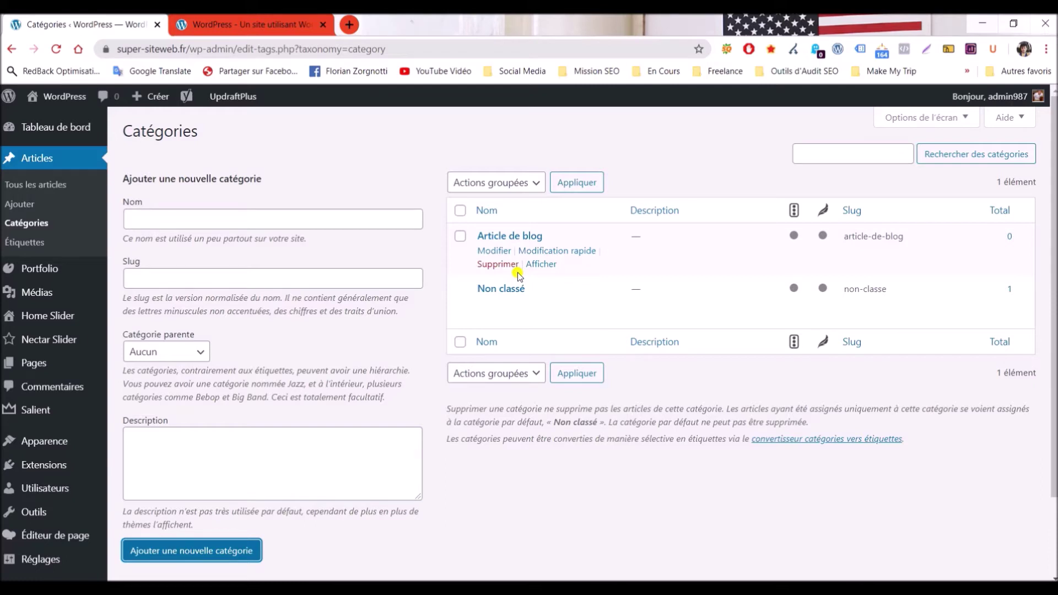
Add a second post category named "Categorie 1"
left_click(310, 224)
type("Categorie 1")
left_click(220, 551)
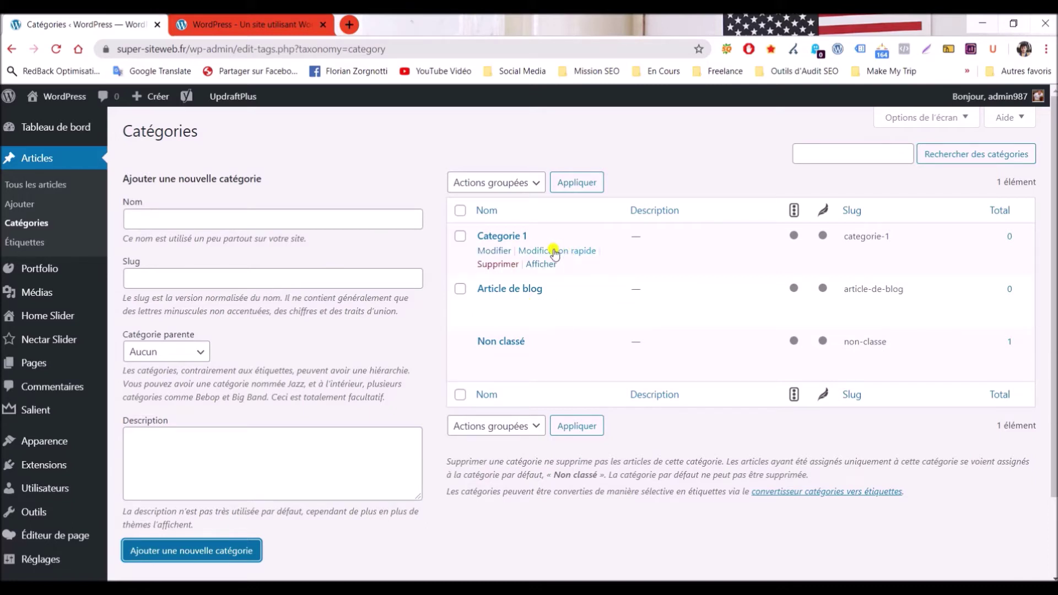
Start a new post, dismiss the WPBakery welcome notice and assign the post to the "Article de blog" category
left_click(28, 204)
left_click(29, 204)
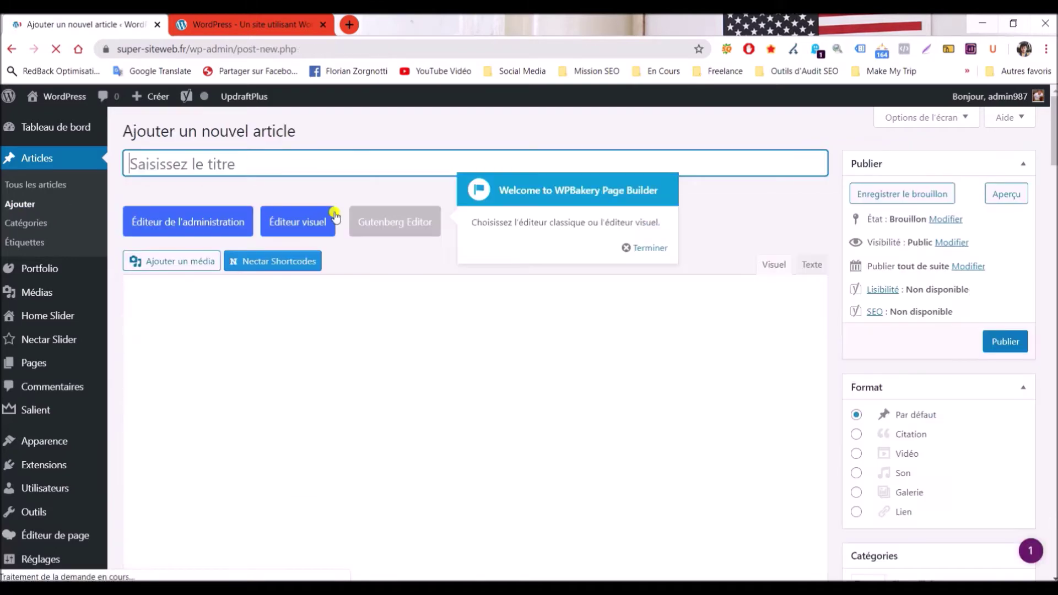
left_click(638, 249)
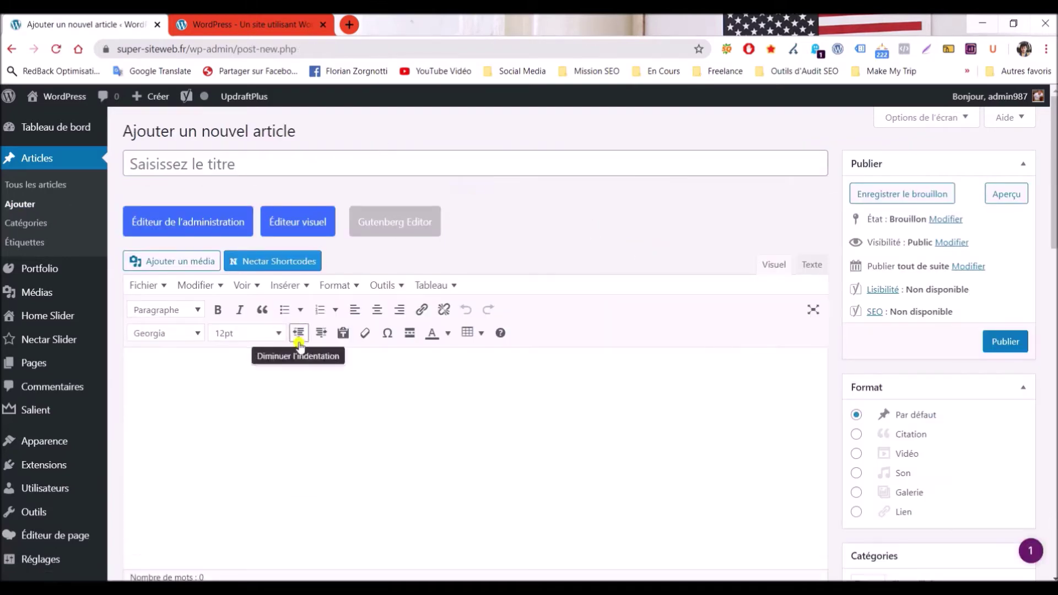
scroll(885, 380, "down", 5)
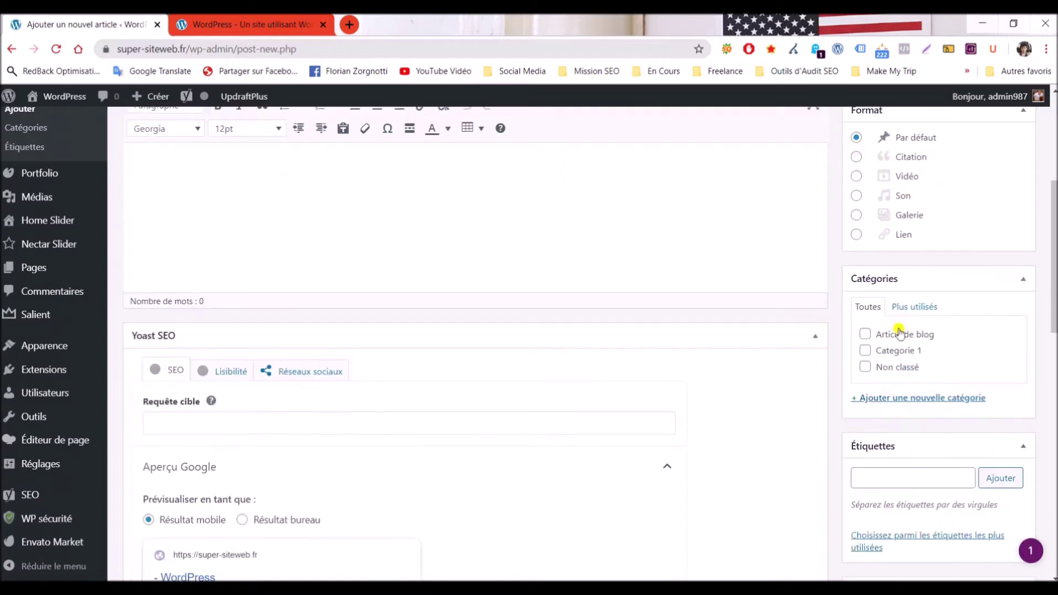
left_click(865, 334)
scroll(811, 390, "up", 3)
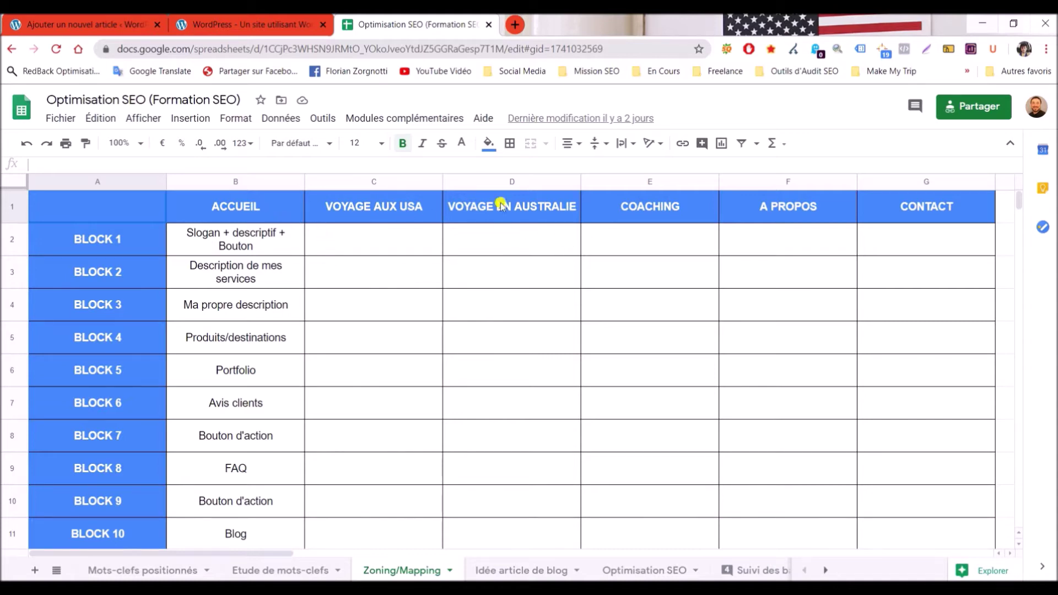
Return to the WordPress admin, create a new page titled "Accueil" and publish it
left_click(82, 25)
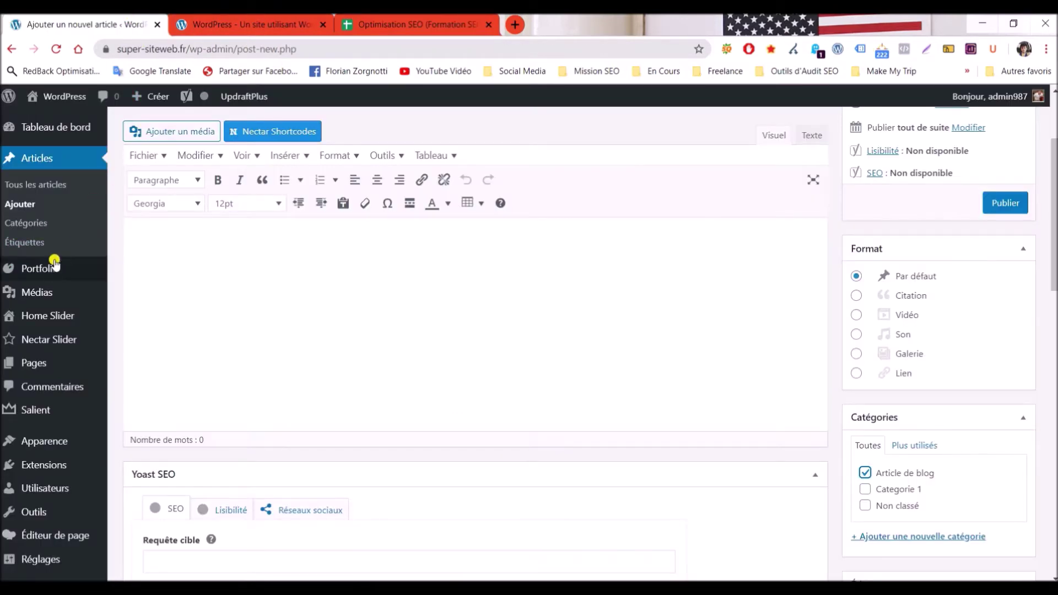
scroll(41, 237, "down", 3)
mouse_move(105, 278)
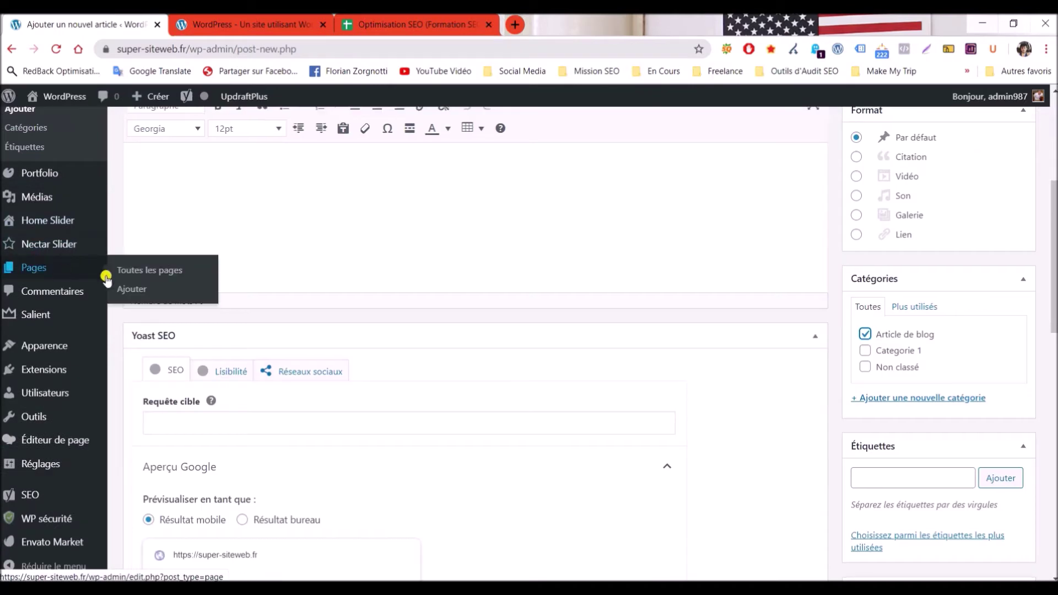
left_click(147, 290)
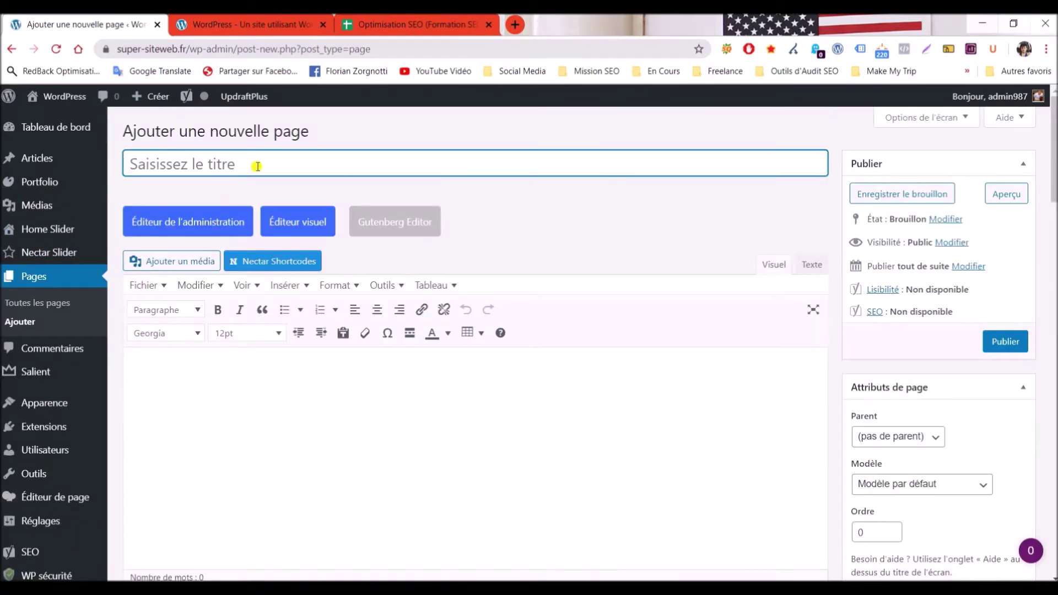
type("Accueil")
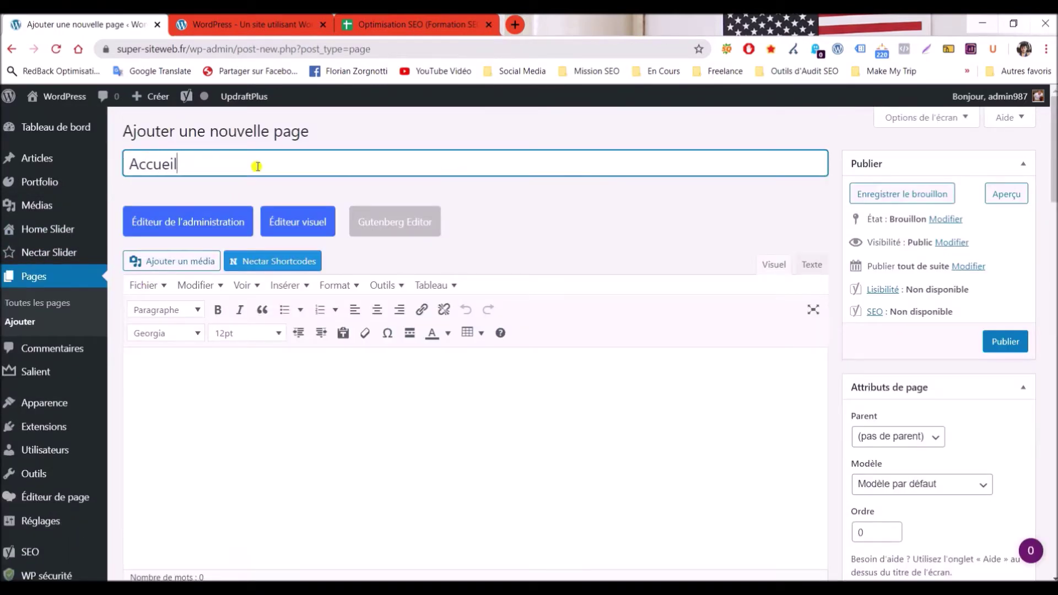
left_click(1005, 340)
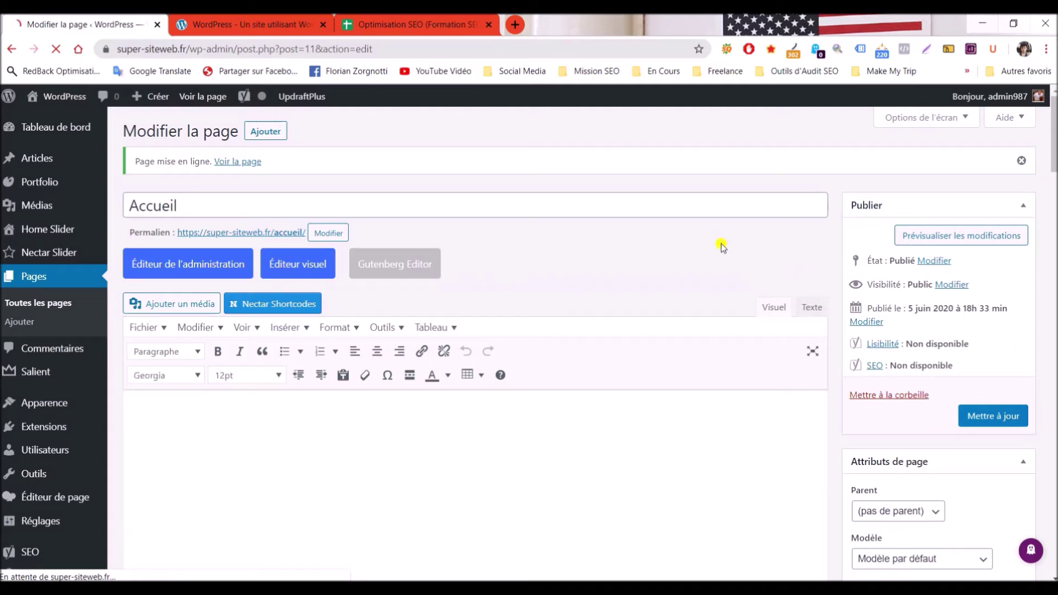
Look up the next page name in the Optimisation SEO spreadsheet, publish a new page titled "Voyage aux USA" and check its permalink slug
left_click(266, 138)
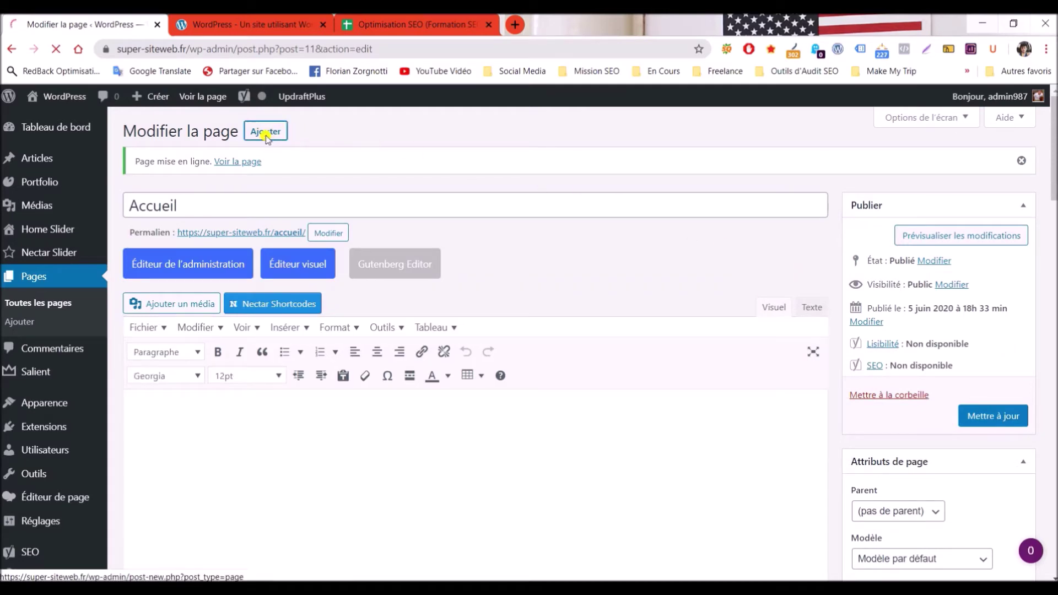
left_click(395, 24)
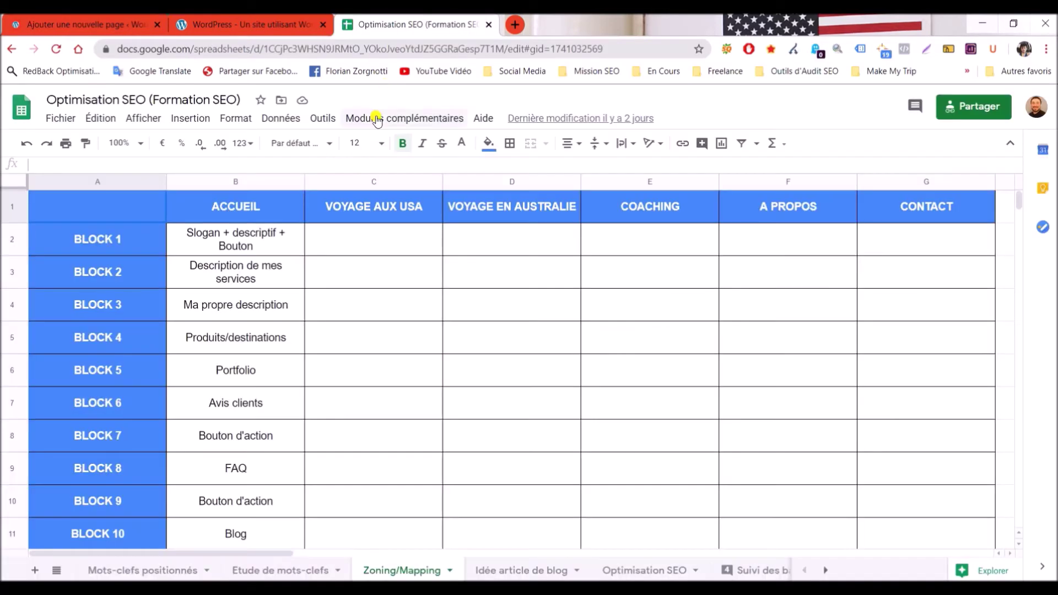
left_click(83, 24)
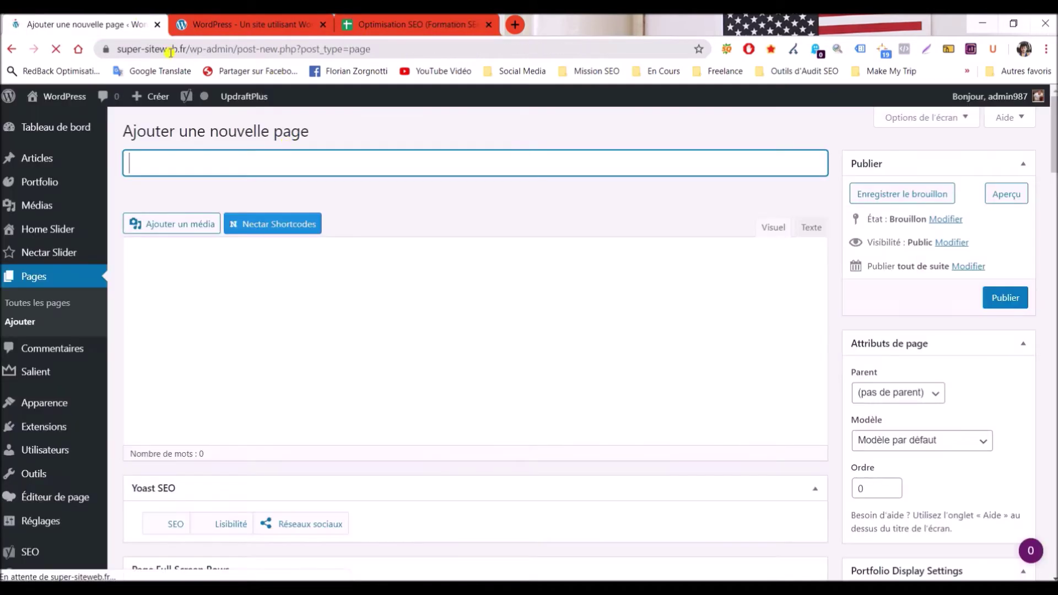
type("Voyage ")
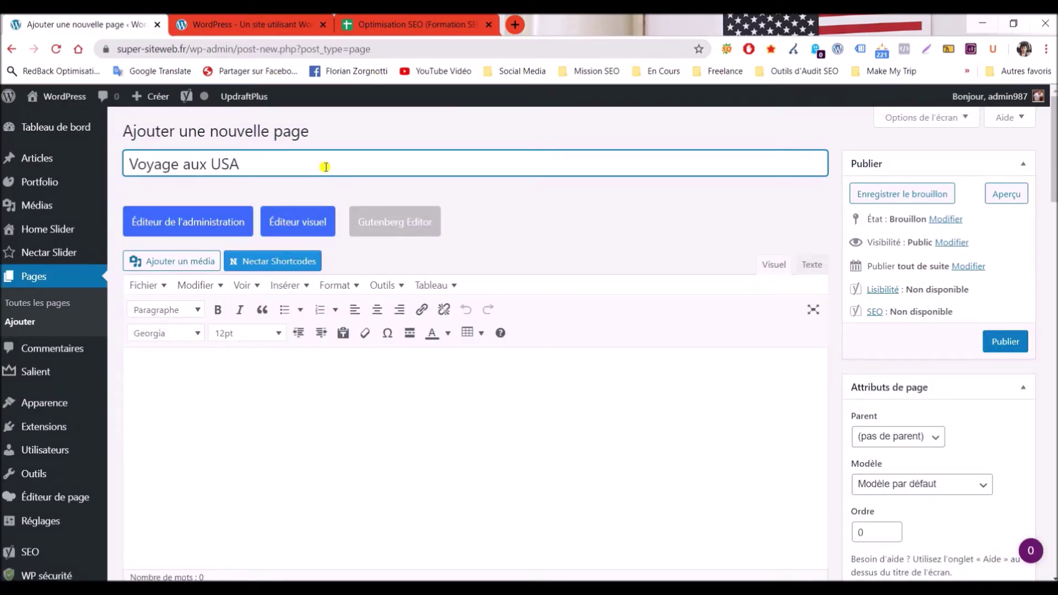
type("aux USA")
left_click(1015, 343)
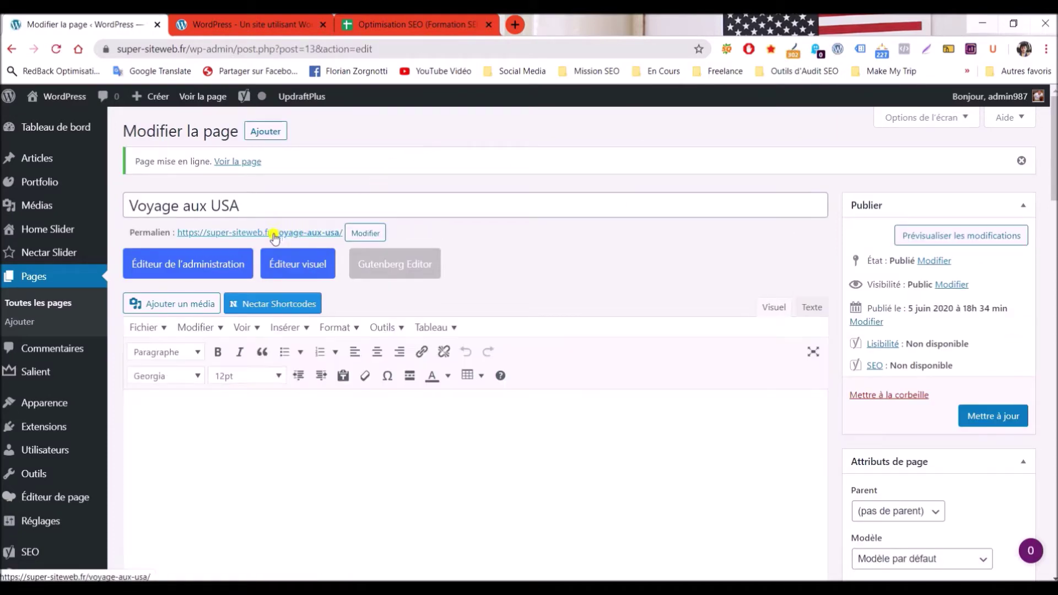
left_click(366, 233)
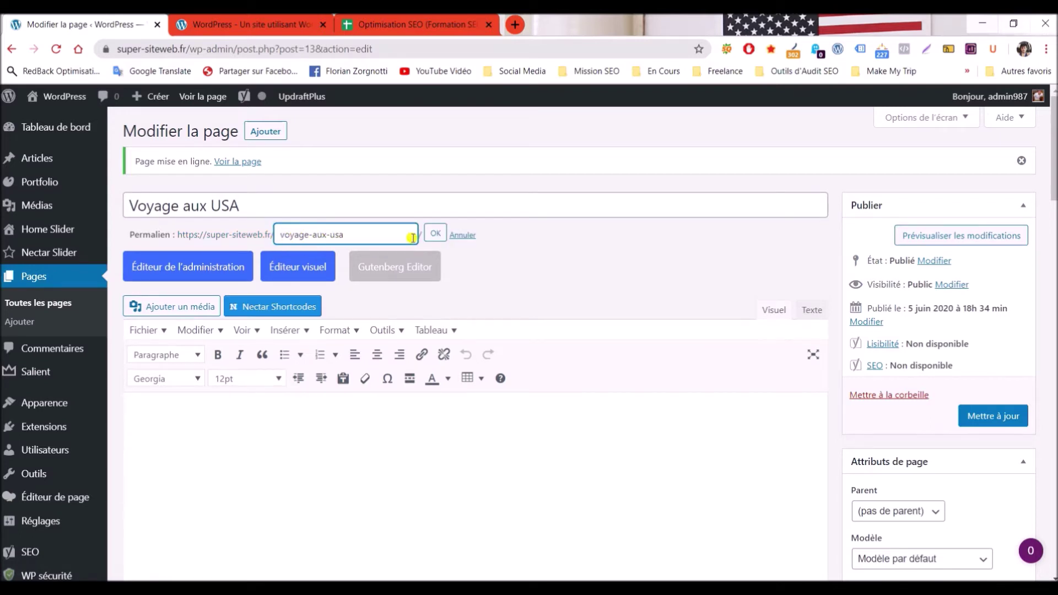
left_click(435, 237)
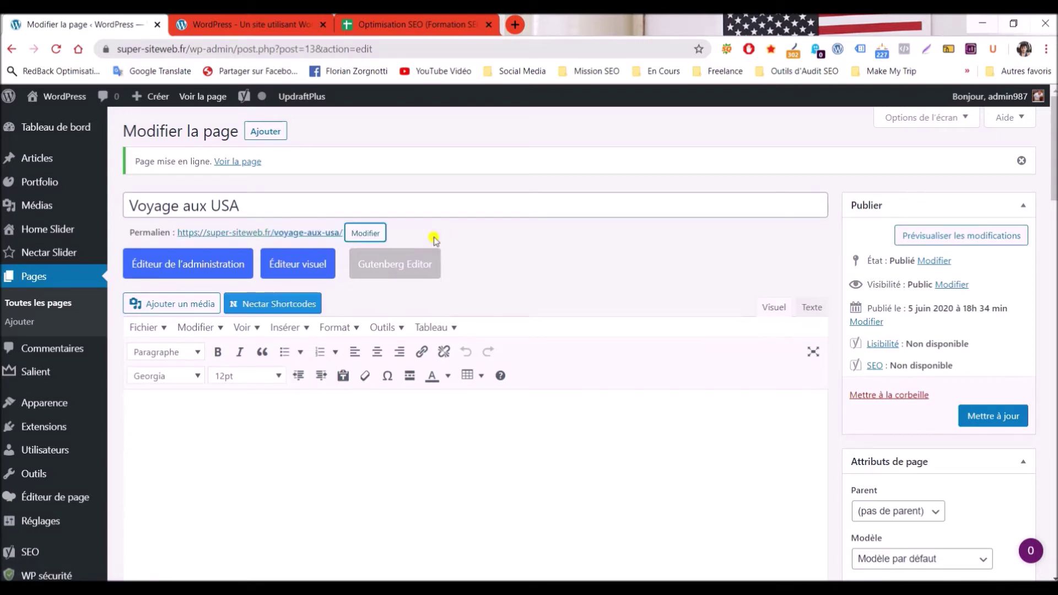
Check the following page name in the planning spreadsheet, then create and publish a page titled "Voyage en Australie"
left_click(271, 130)
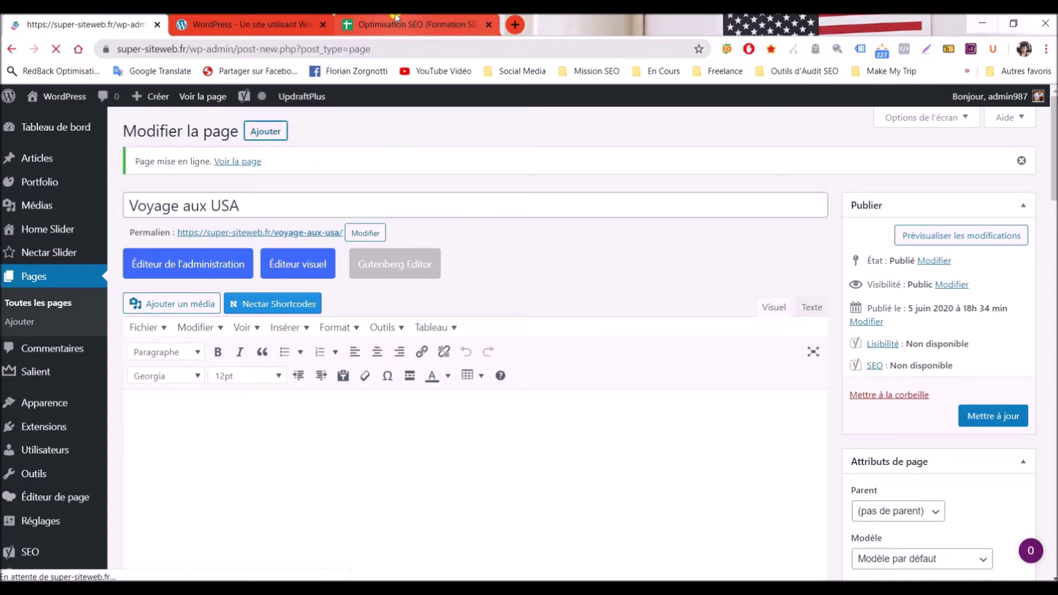
left_click(396, 20)
left_click(86, 25)
type("Voyage en Australie")
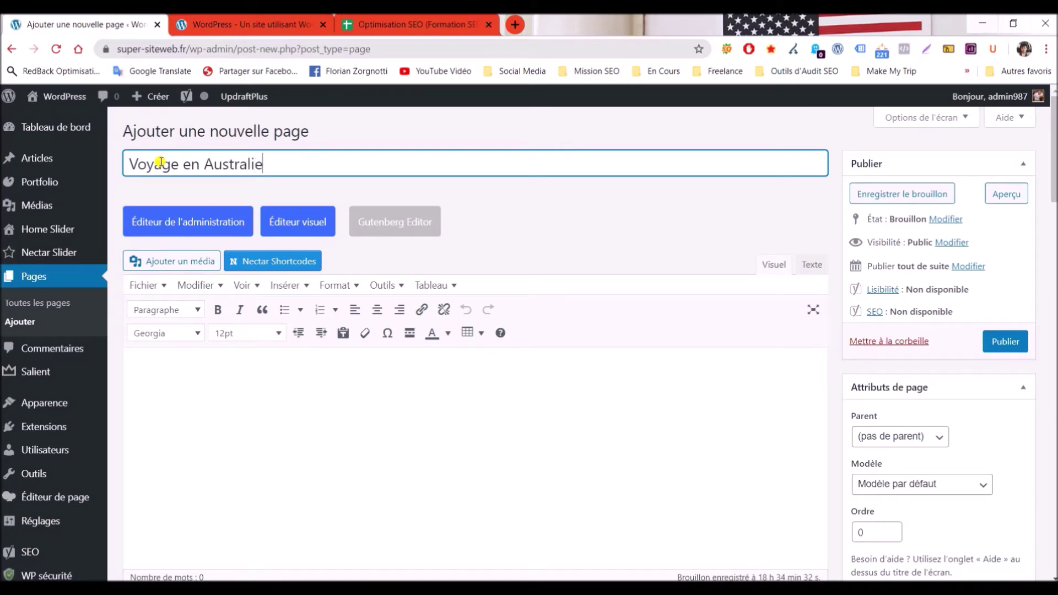
left_click(1004, 341)
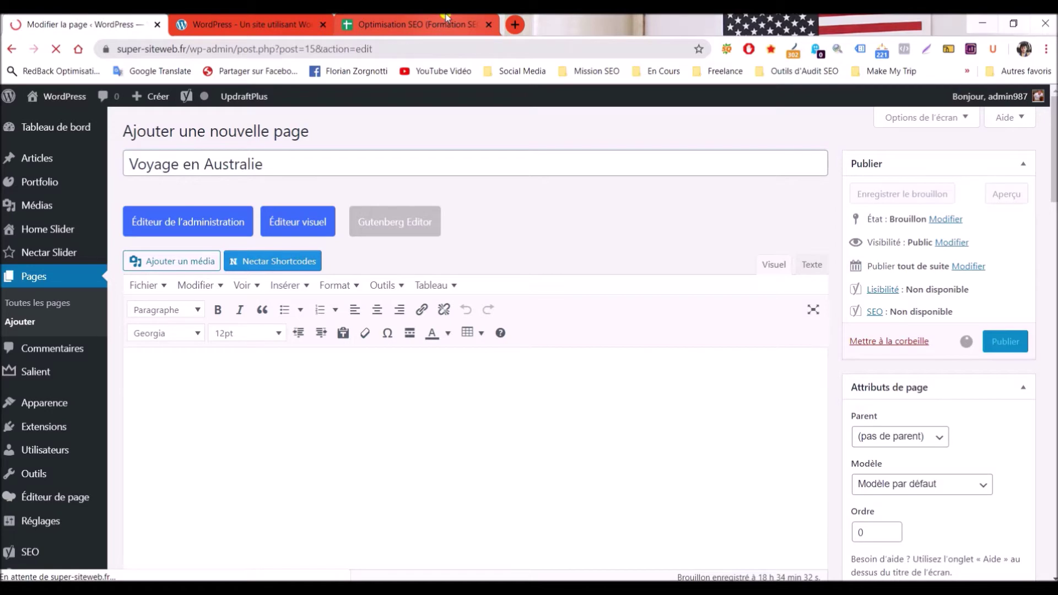
Consult the planning spreadsheet again, then create a new page titled "Coaching" and publish it
left_click(411, 24)
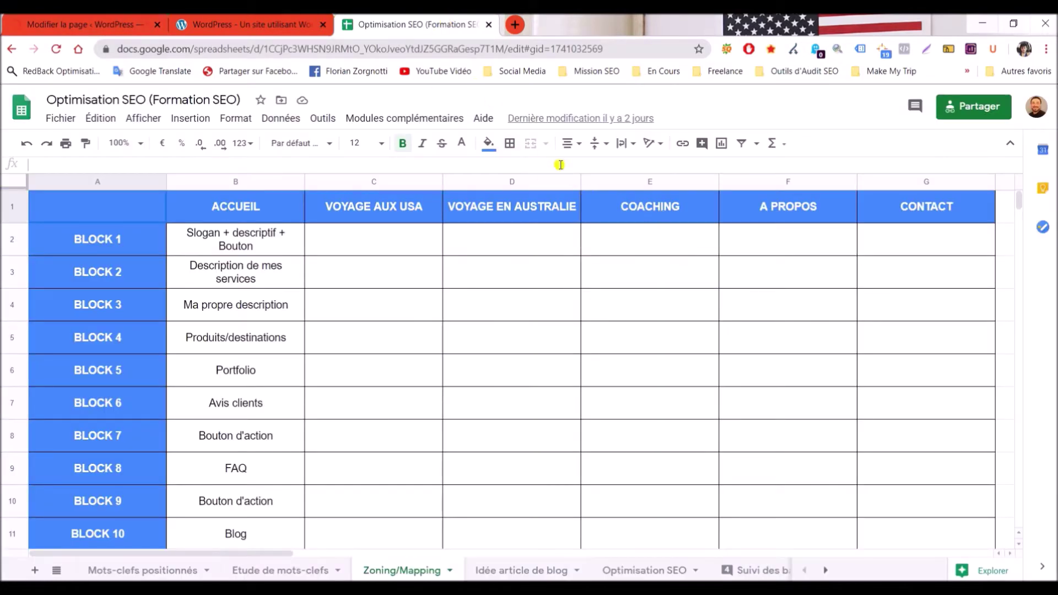
left_click(112, 24)
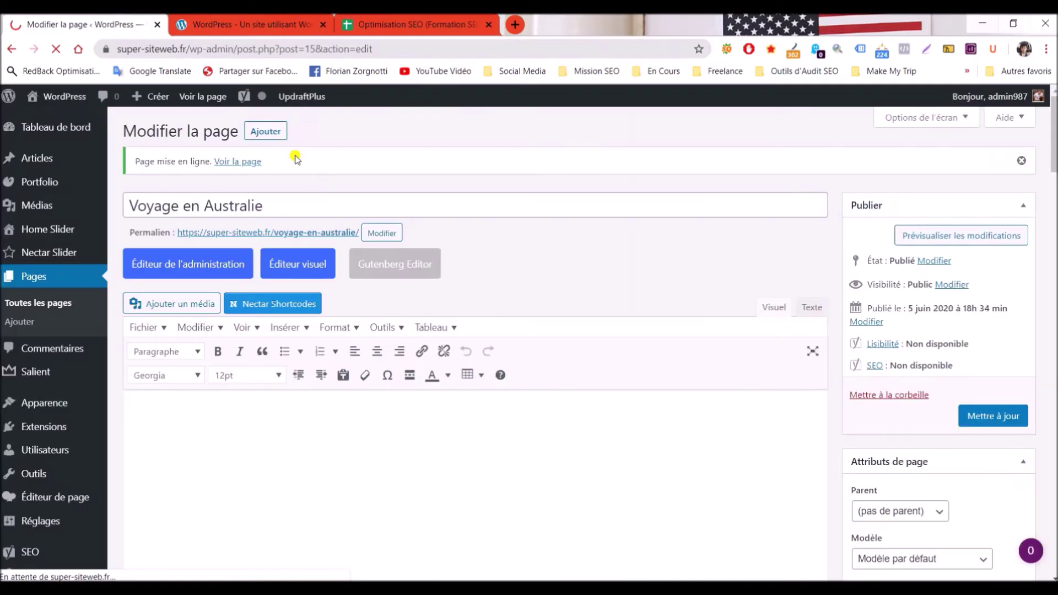
type("Coaching")
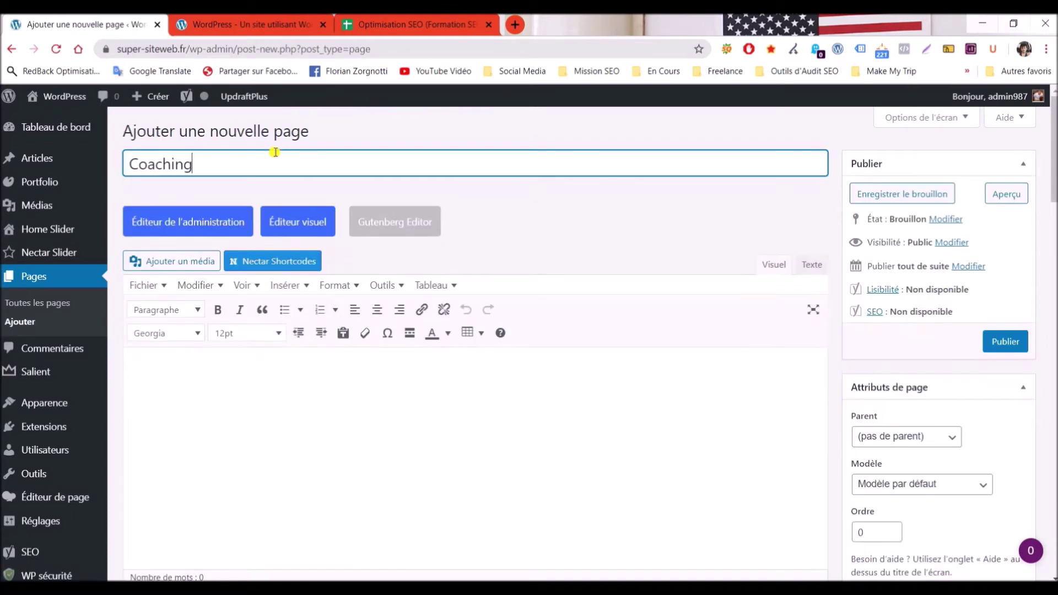
left_click(1004, 342)
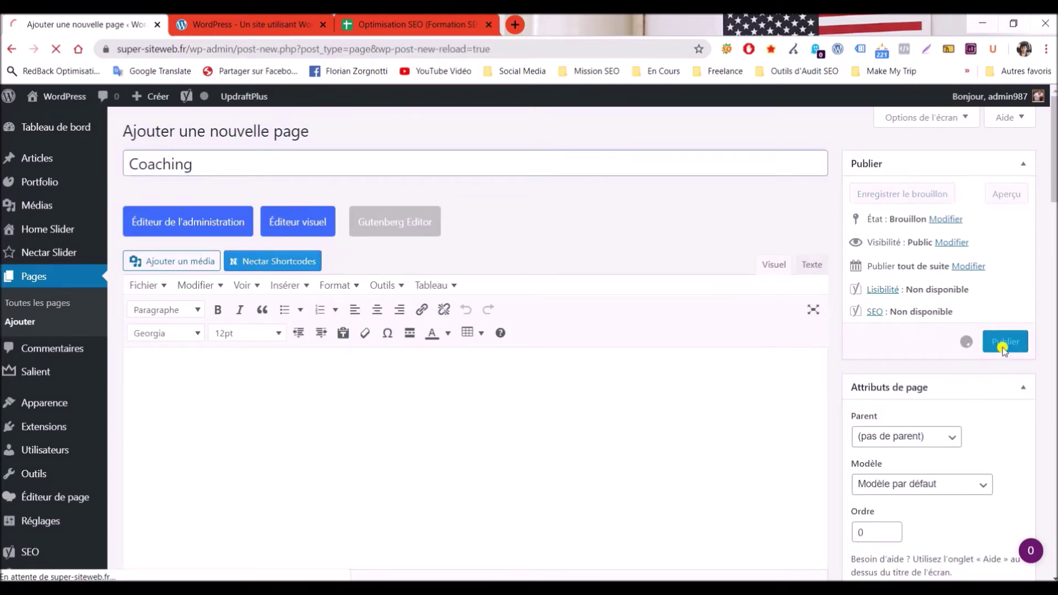
Create a new page titled "A propos" and publish it
left_click(271, 130)
type("A propos")
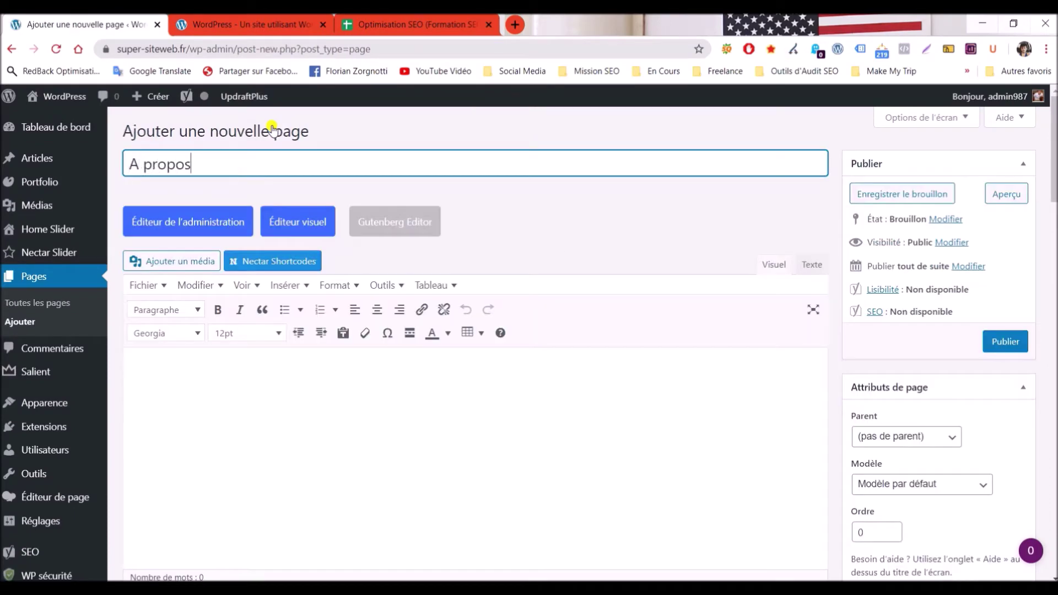
left_click(1003, 340)
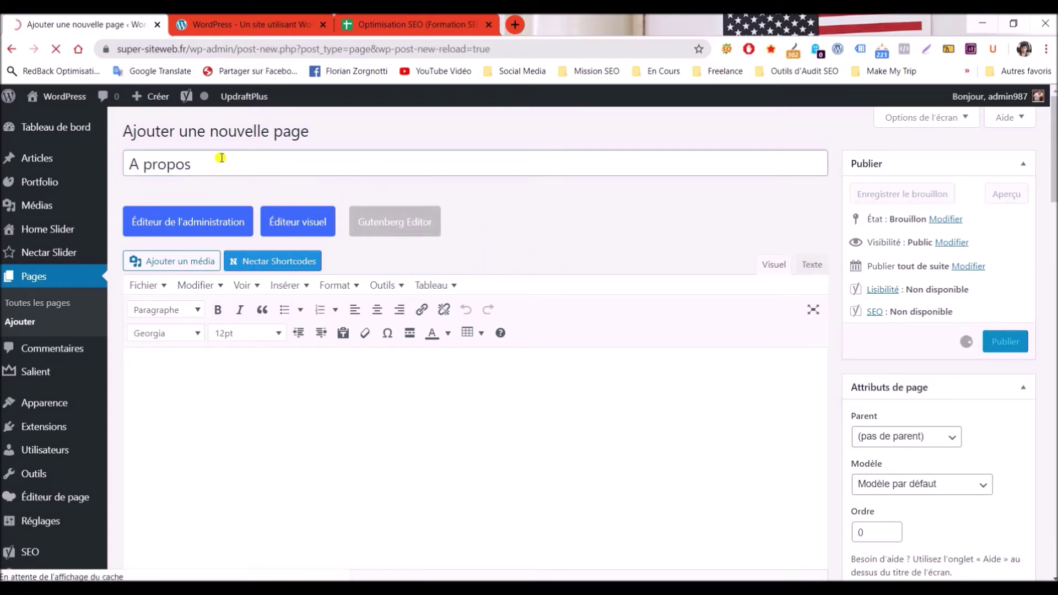
Create a new page titled "Contact" and publish it
type("Contanc")
key("BackSpace")
key("BackSpace")
type("ct")
left_click(1005, 341)
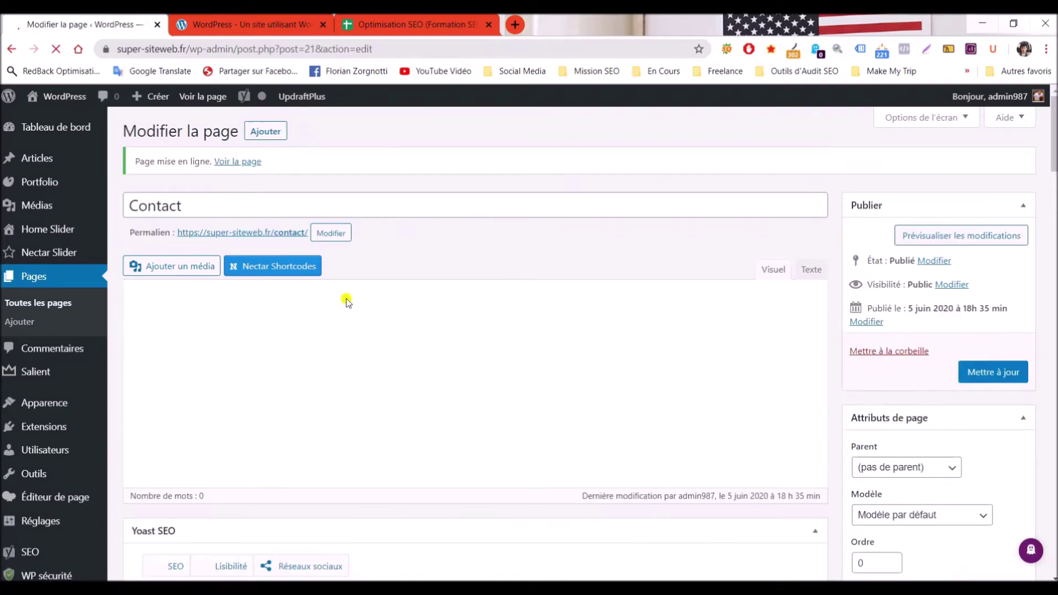
Review the spreadsheet's page plan, then move "Page d'exemple" from the site's list of pages to the trash
left_click(418, 24)
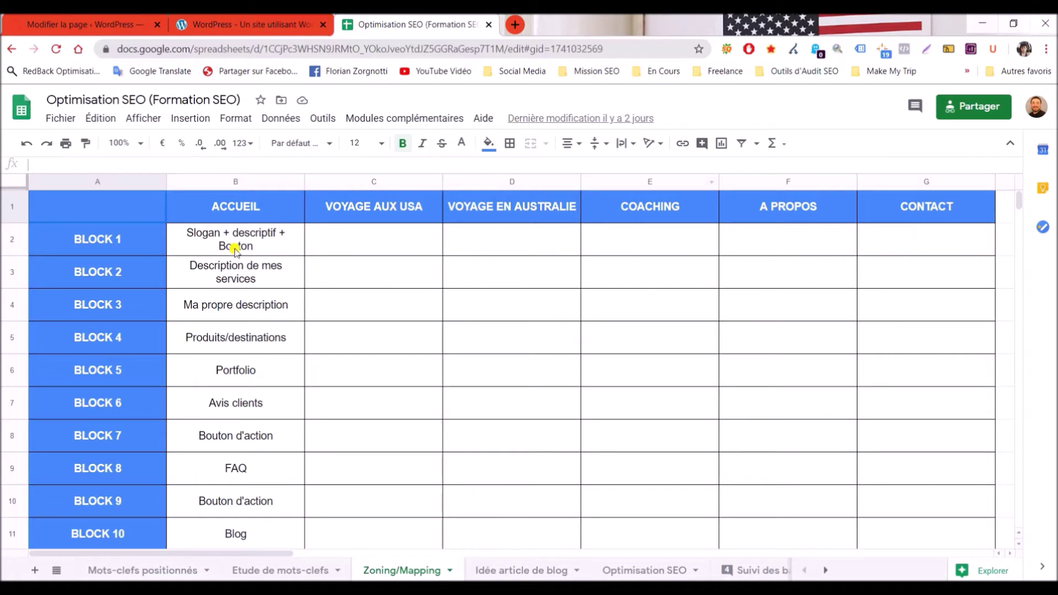
left_click(126, 25)
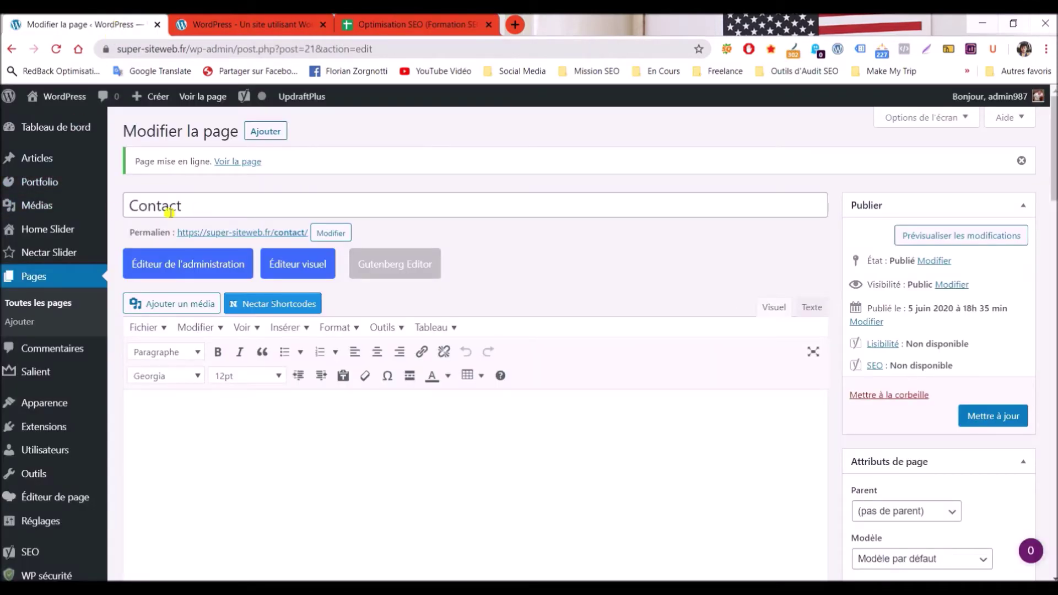
left_click(62, 302)
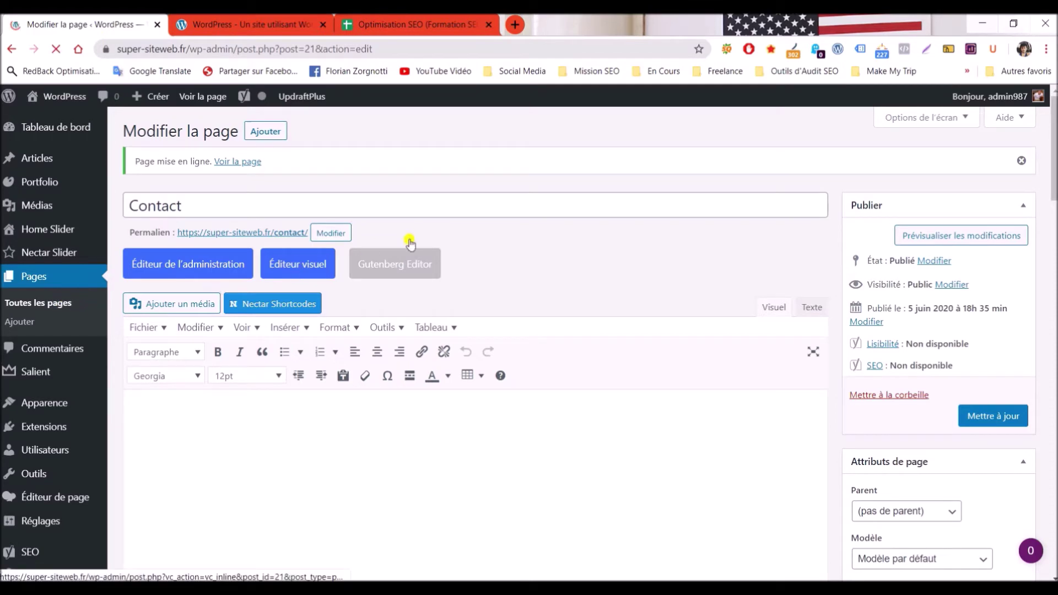
mouse_move(271, 379)
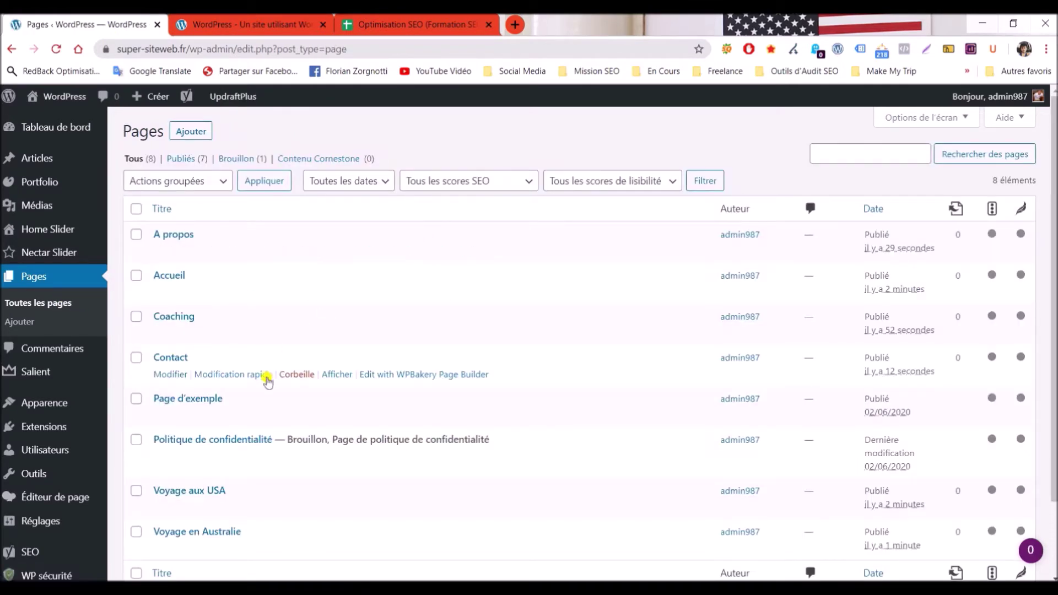
mouse_move(220, 399)
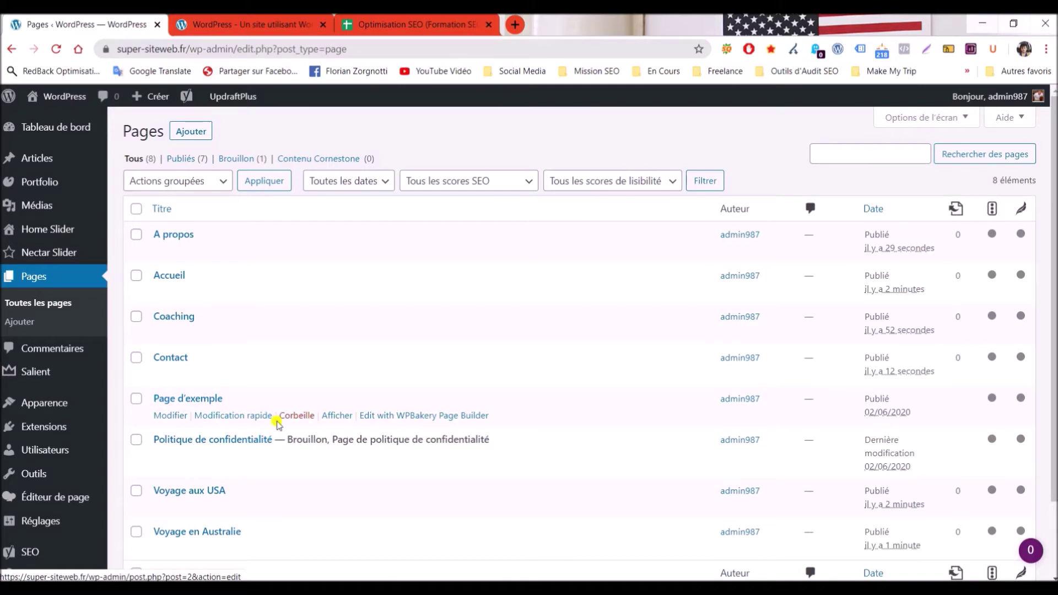
left_click(297, 416)
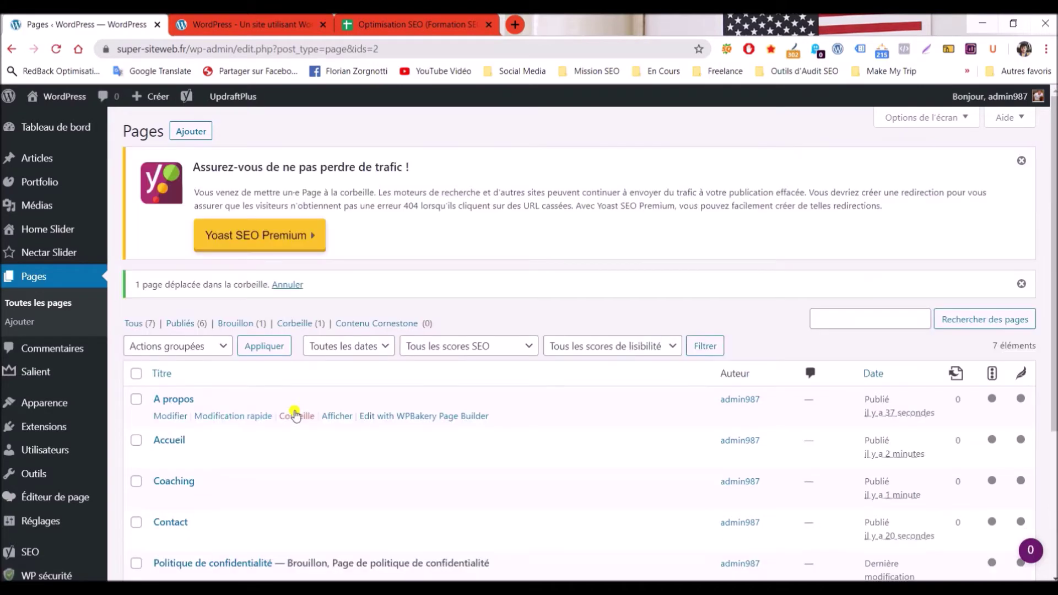
Create a new navigation menu named "Menu principal" in the theme's appearance settings
mouse_move(78, 405)
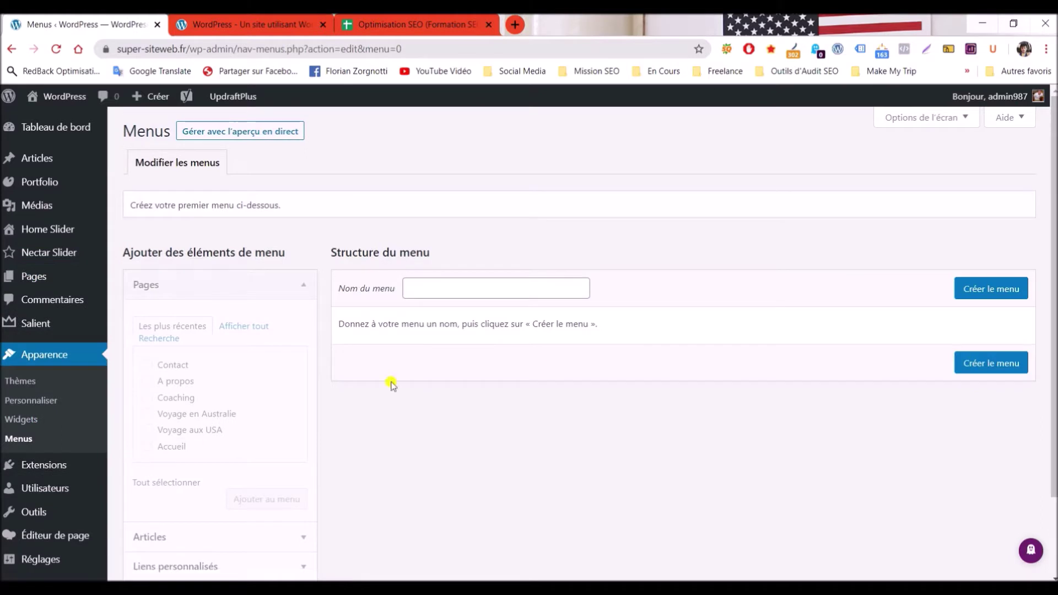
left_click(538, 280)
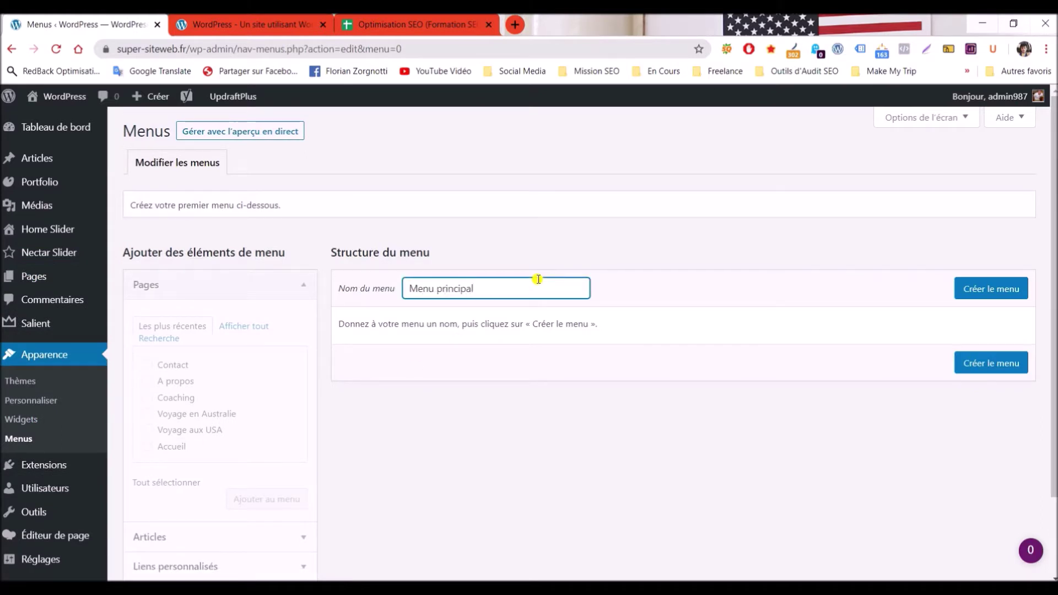
left_click(978, 296)
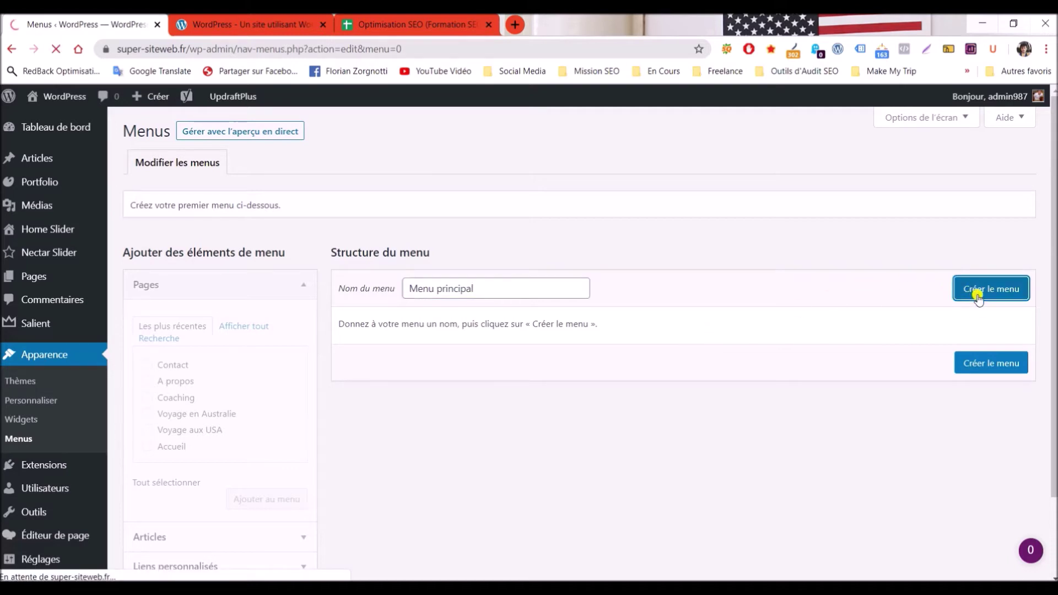
Add the pages Accueil, Voyage aux USA, Voyage en Australie, Coaching, A propos and Contact to the menu
scroll(902, 308, "down", 1)
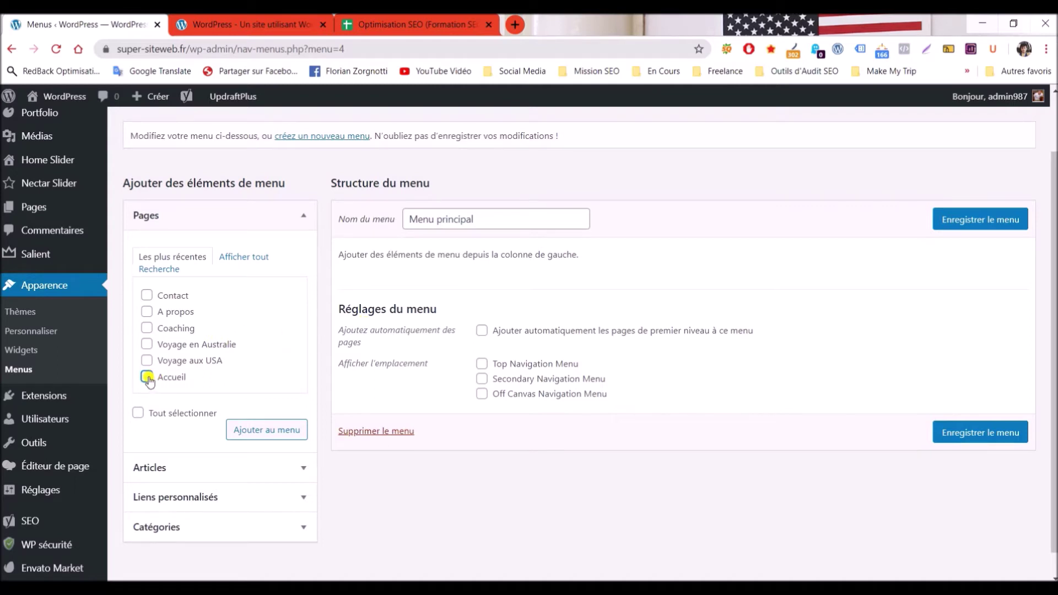
left_click(148, 344)
left_click(147, 328)
left_click(147, 312)
left_click(147, 295)
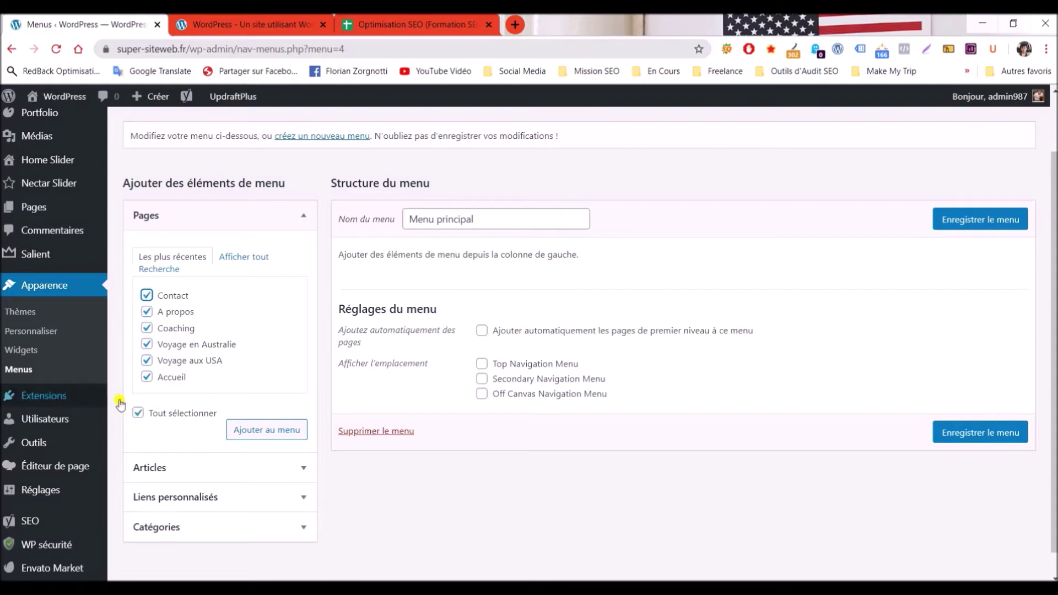
left_click(267, 429)
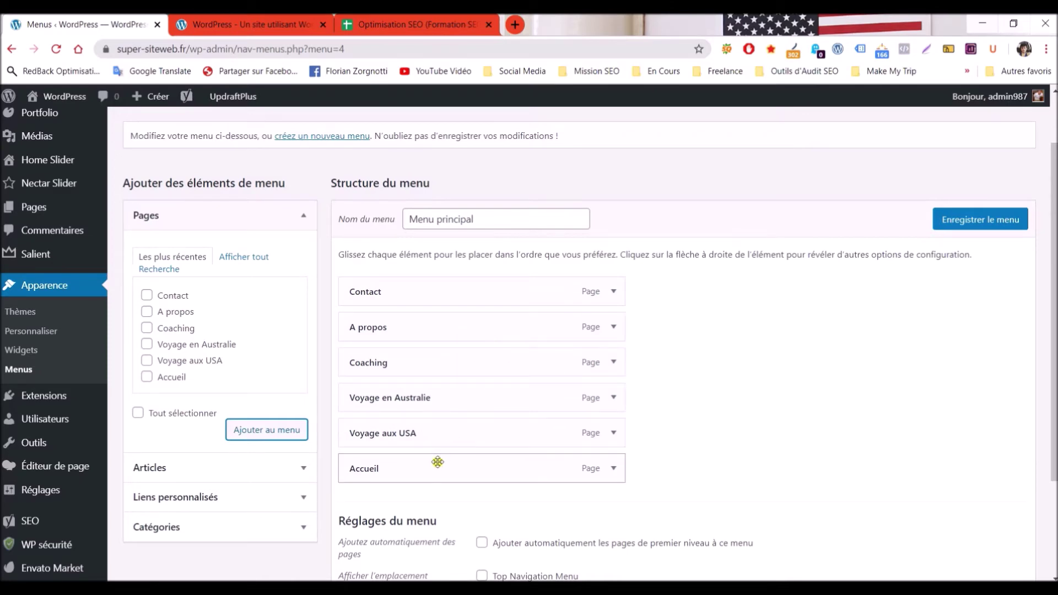
Order the menu items as Accueil, Voyage aux USA, Voyage en Australie, Coaching, A propos, Contact, and compare them with the planning spreadsheet
left_click_drag(430, 463, 425, 281)
left_click_drag(420, 333, 414, 479)
left_click_drag(407, 435, 391, 327)
left_click_drag(397, 430, 388, 362)
left_click_drag(390, 402, 391, 440)
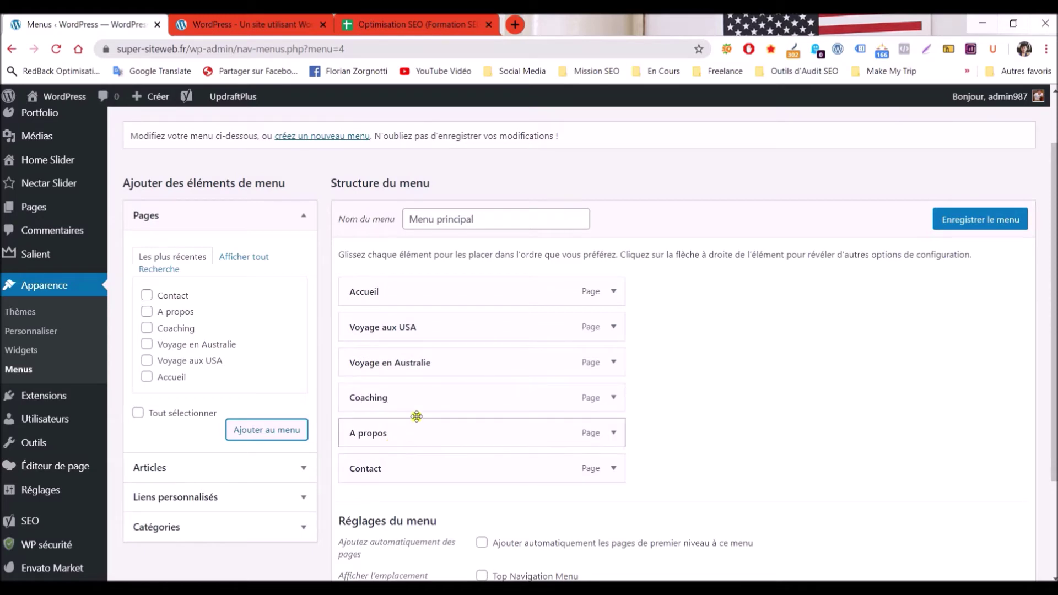
left_click(415, 24)
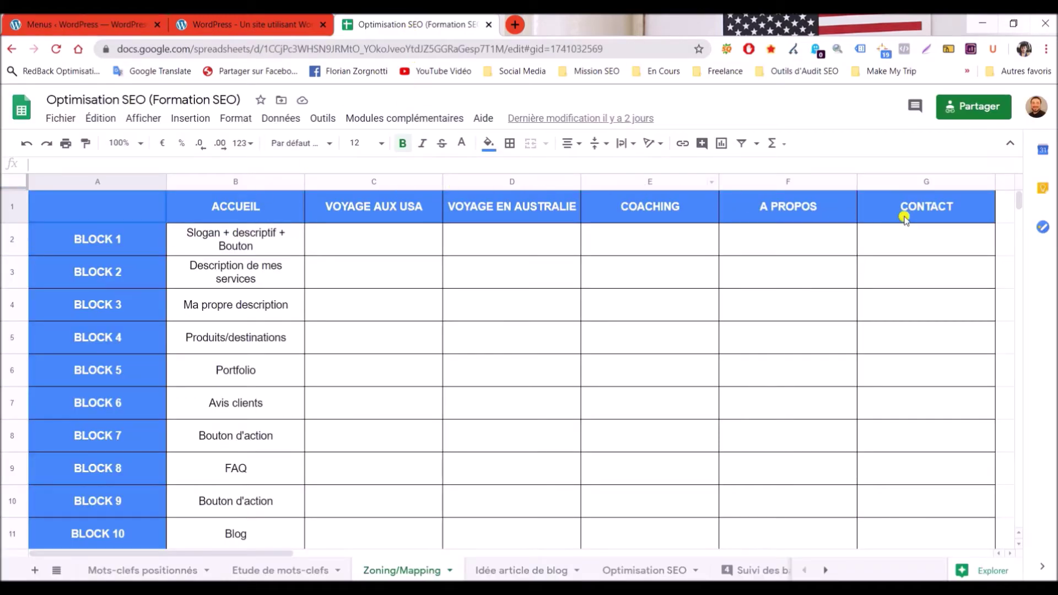
left_click(86, 24)
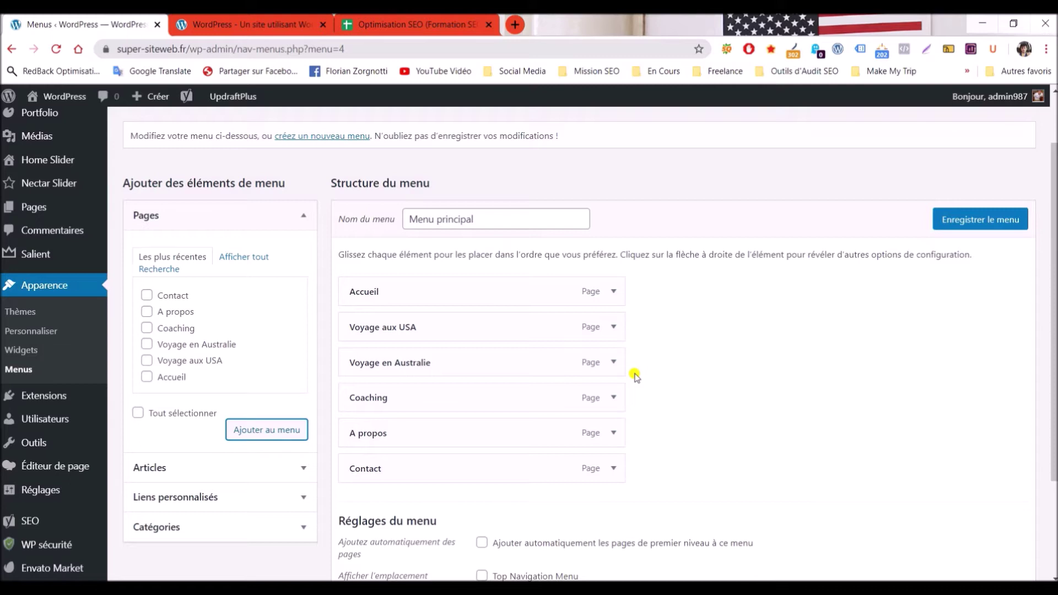
Nest "Voyage en Australie" as a sub-item of "Voyage aux USA" and assign the menu to the Top Navigation Menu location
left_click_drag(428, 366, 458, 368)
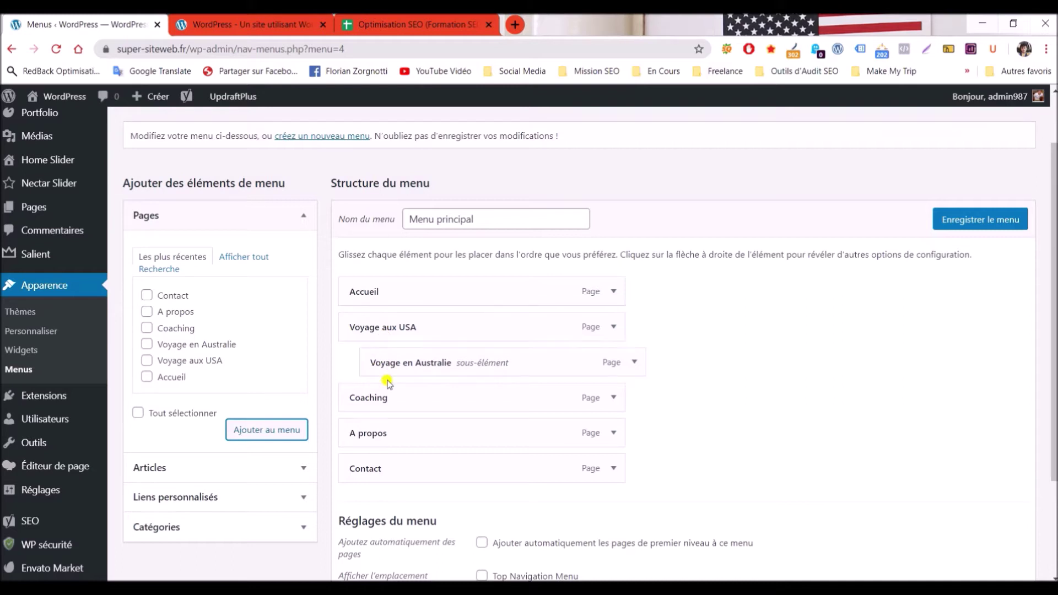
scroll(689, 319, "down", 3)
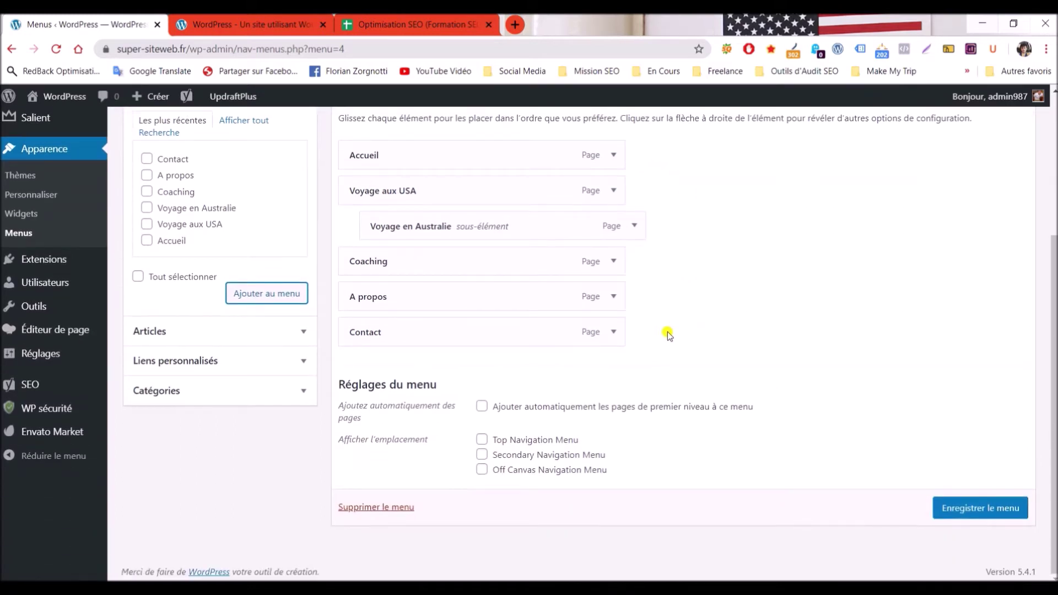
left_click(484, 440)
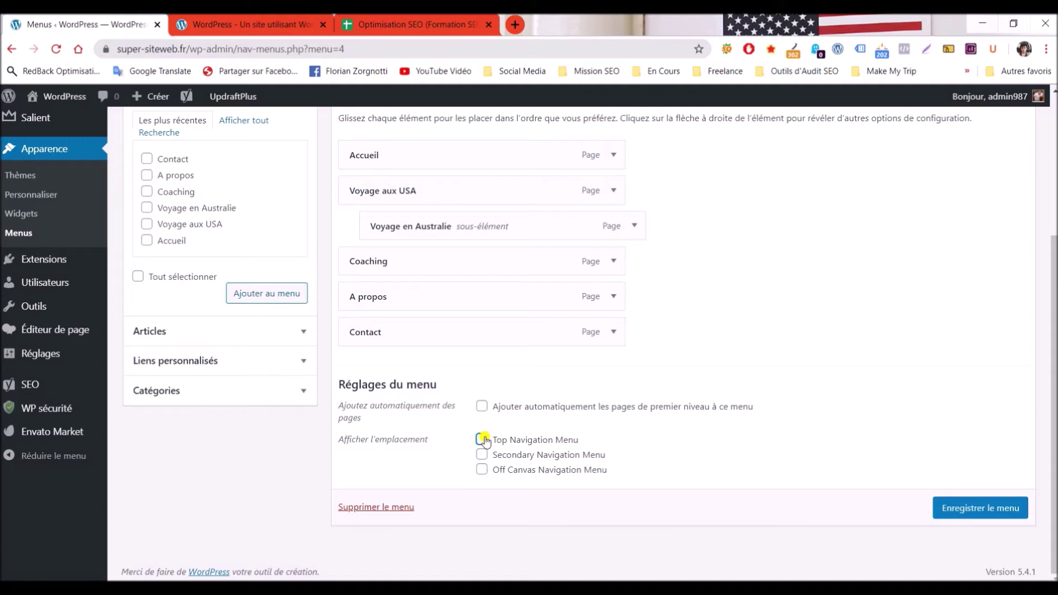
Save "Menu principal" and reload the live site to check its header navigation and the "Voyage aux USA" submenu
left_click(978, 514)
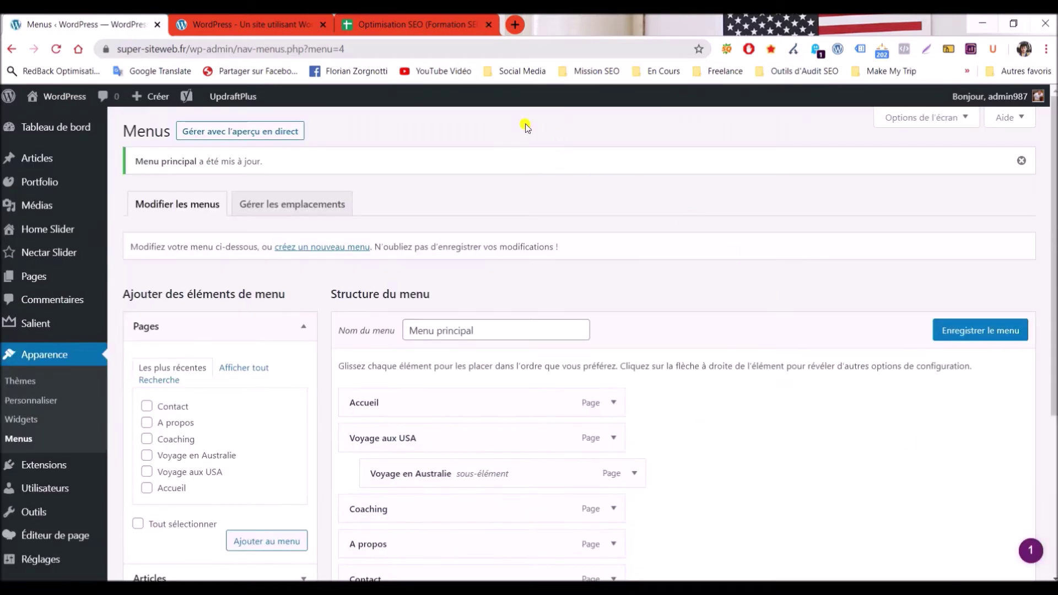
left_click(245, 24)
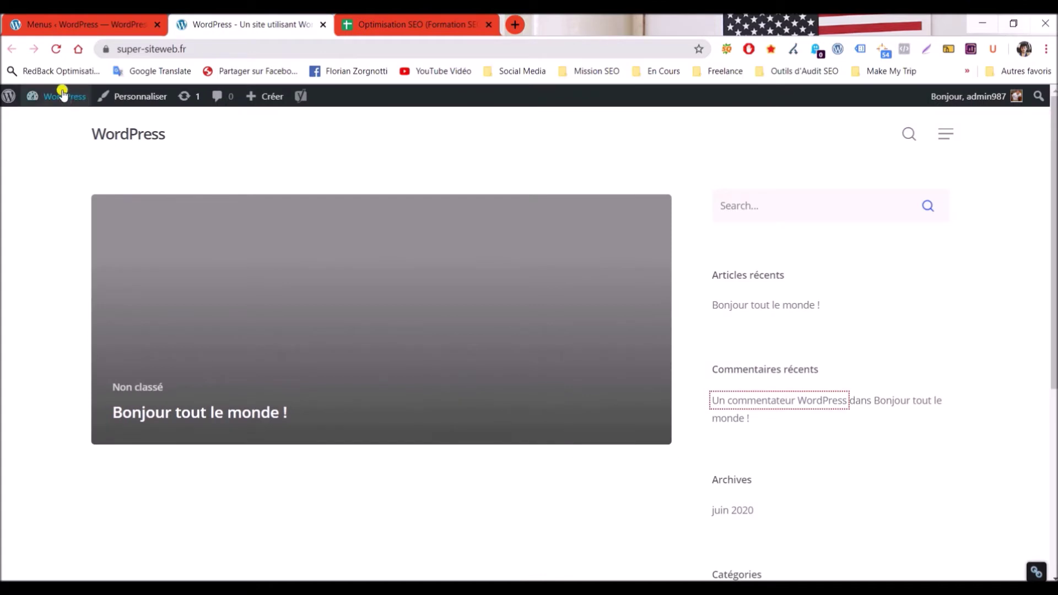
left_click(55, 49)
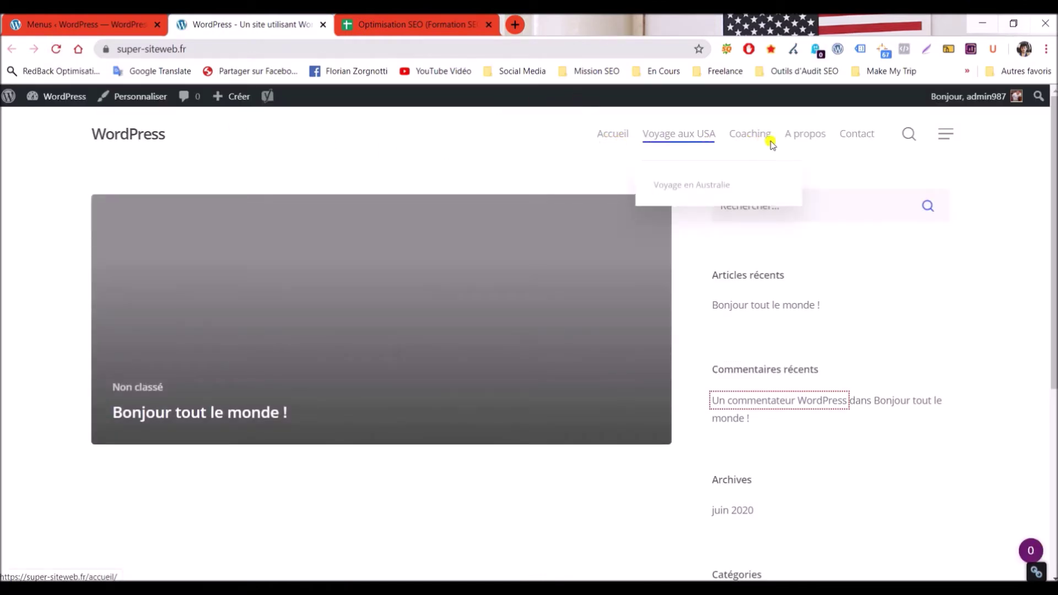
mouse_move(698, 132)
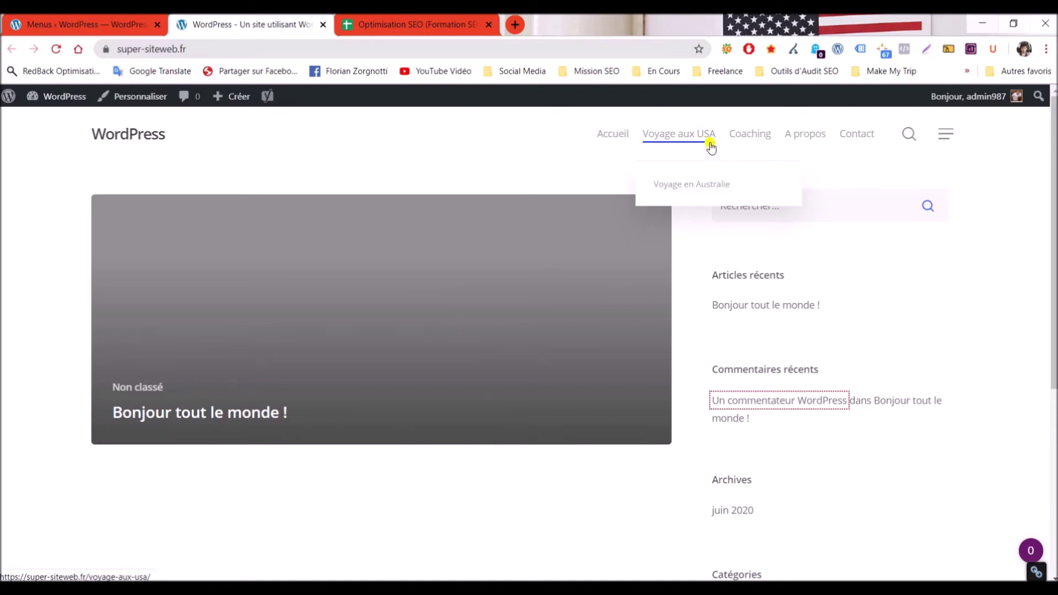
Move "Voyage en Australie" back to the top level of "Menu principal" and save the menu
key("ctrl+shift+Tab")
left_click_drag(437, 472, 413, 469)
left_click(959, 329)
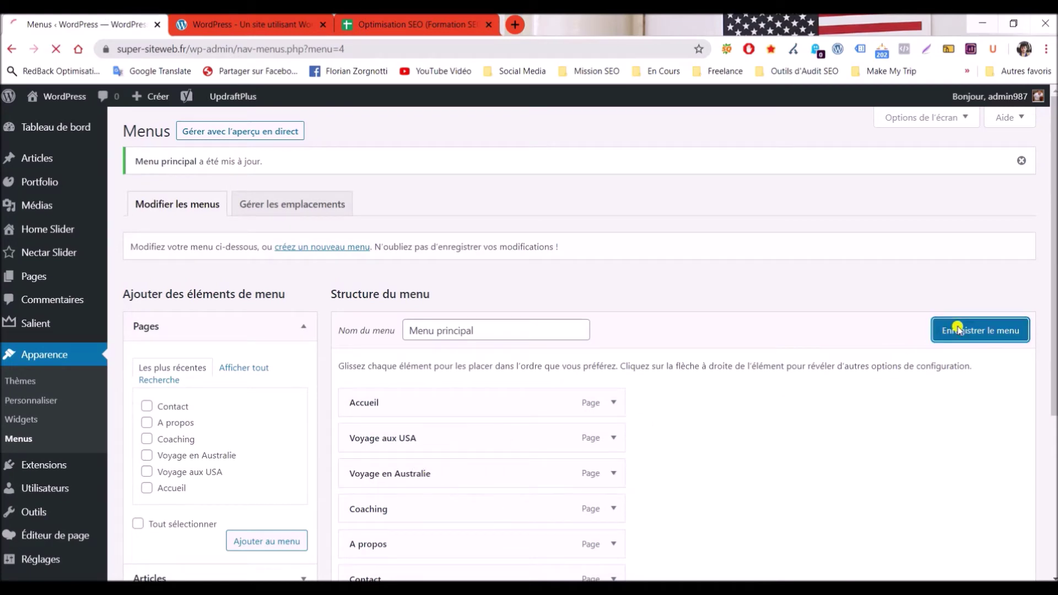
Set the static page Accueil as homepage in the reading settings, save, and check the result on the live site
scroll(959, 331, "down", 2)
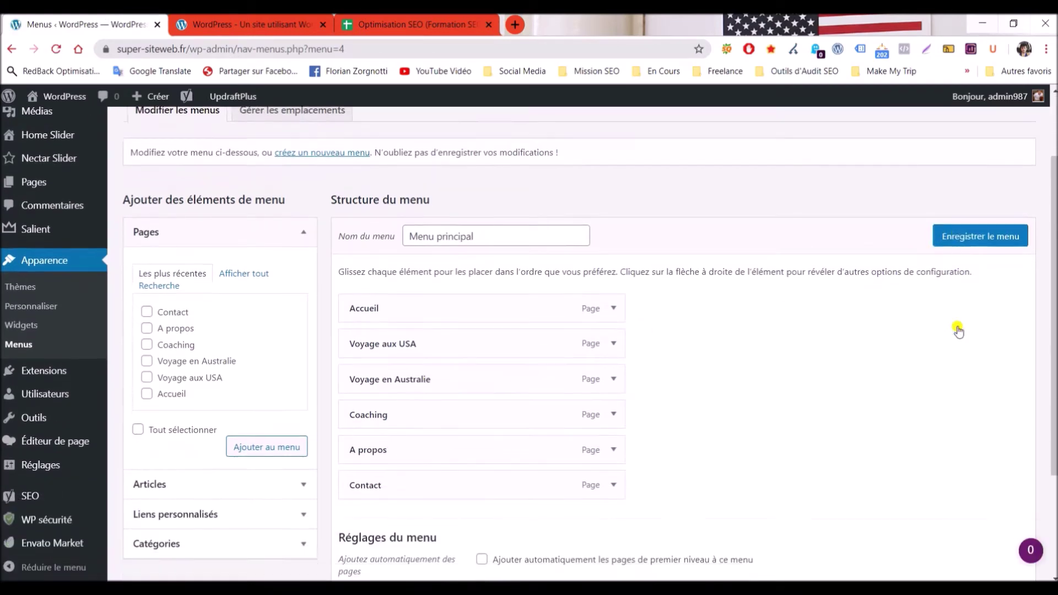
scroll(960, 331, "down", 2)
mouse_move(40, 471)
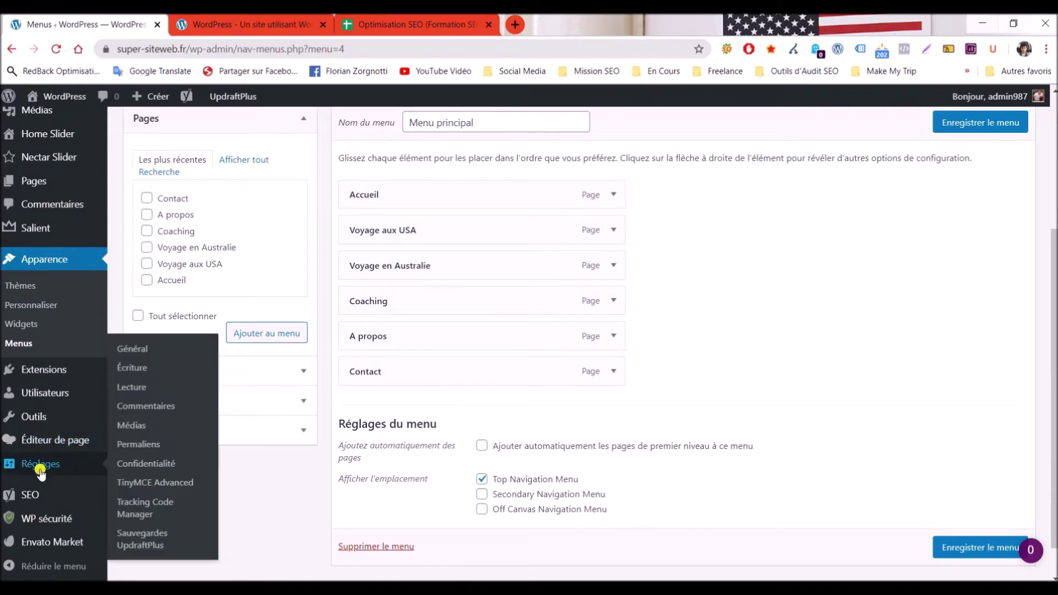
left_click(131, 388)
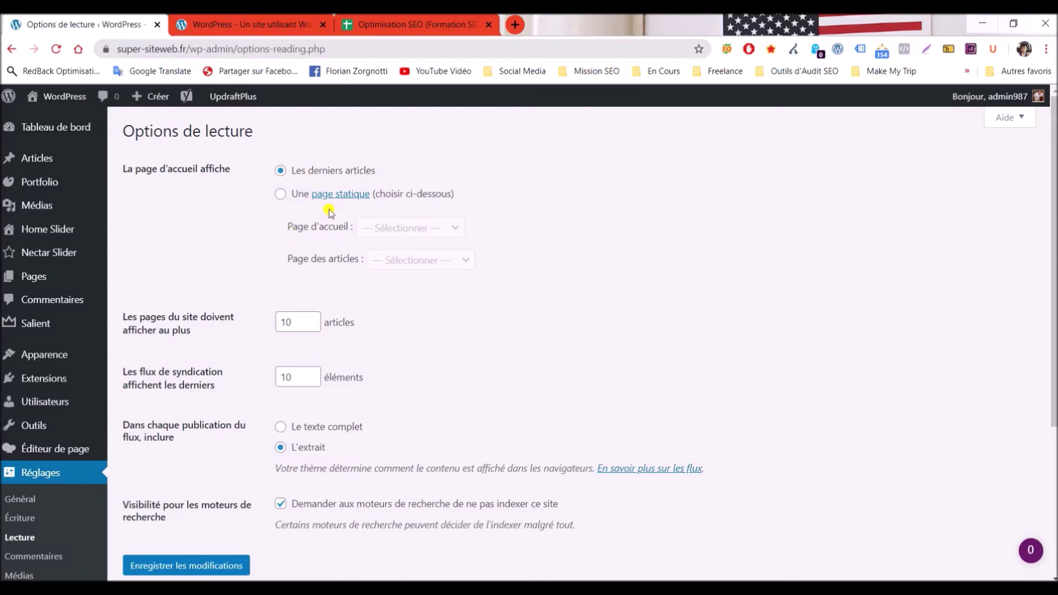
left_click(280, 194)
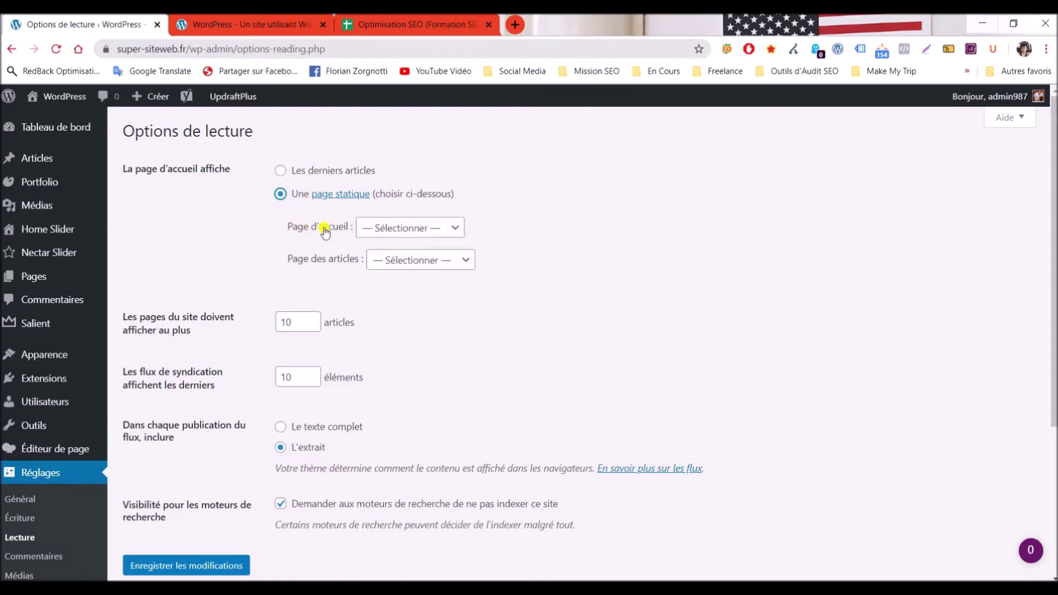
left_click(391, 229)
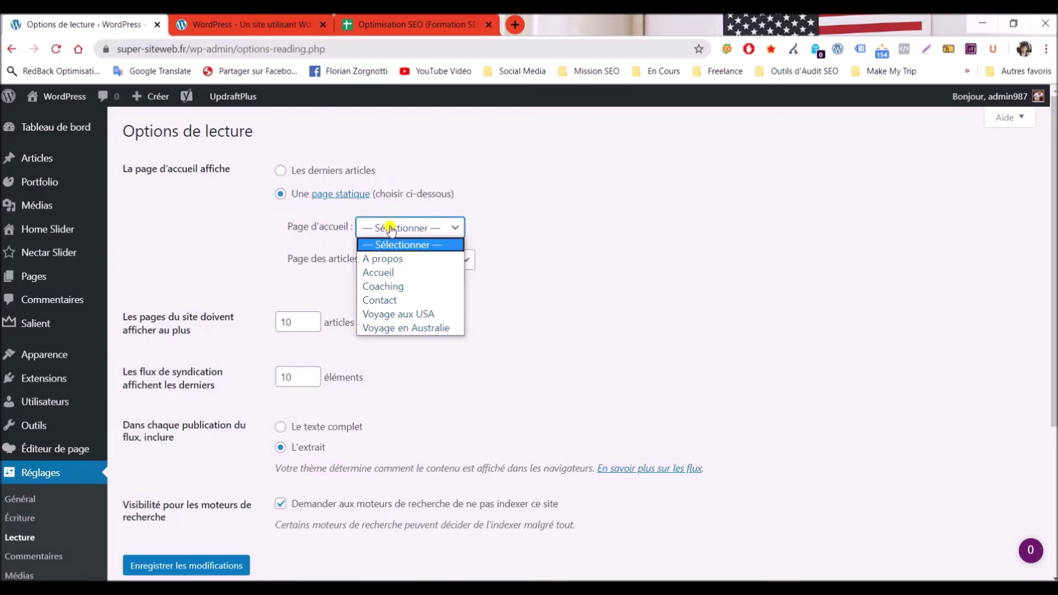
left_click(404, 272)
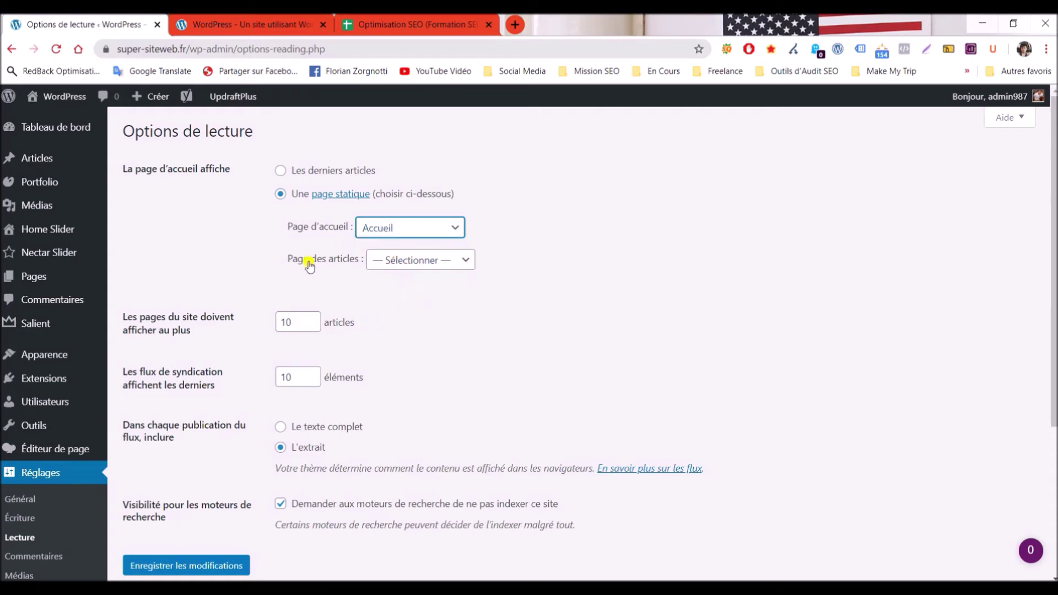
left_click(401, 262)
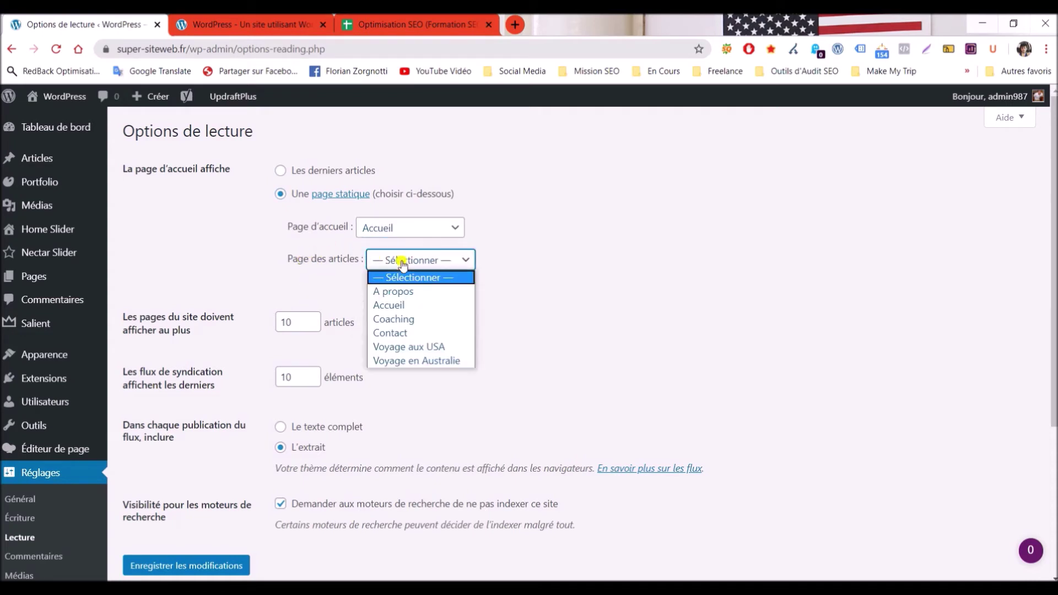
left_click(405, 265)
scroll(320, 450, "down", 1)
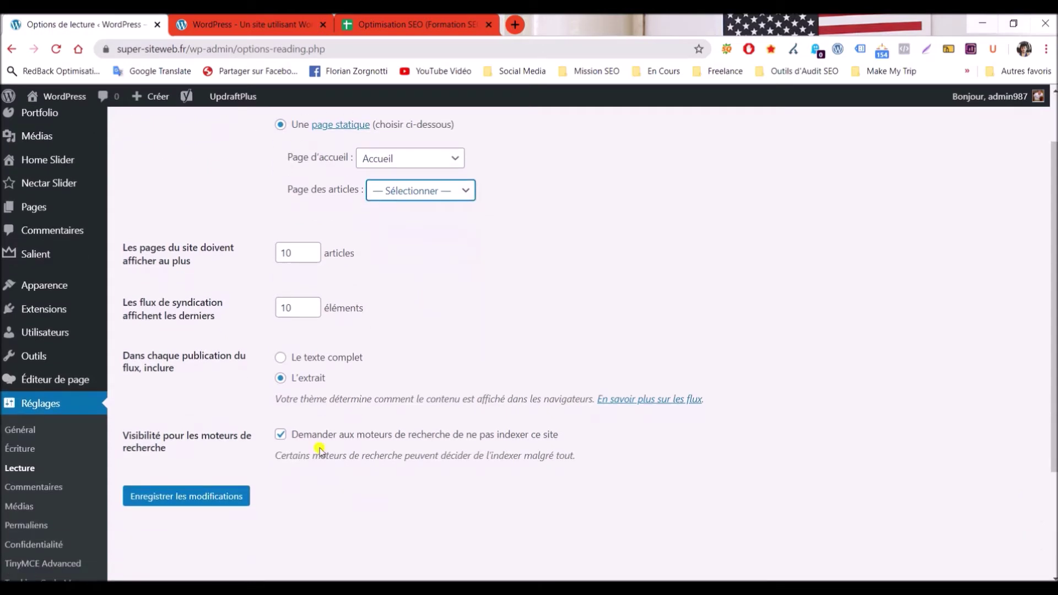
left_click(186, 499)
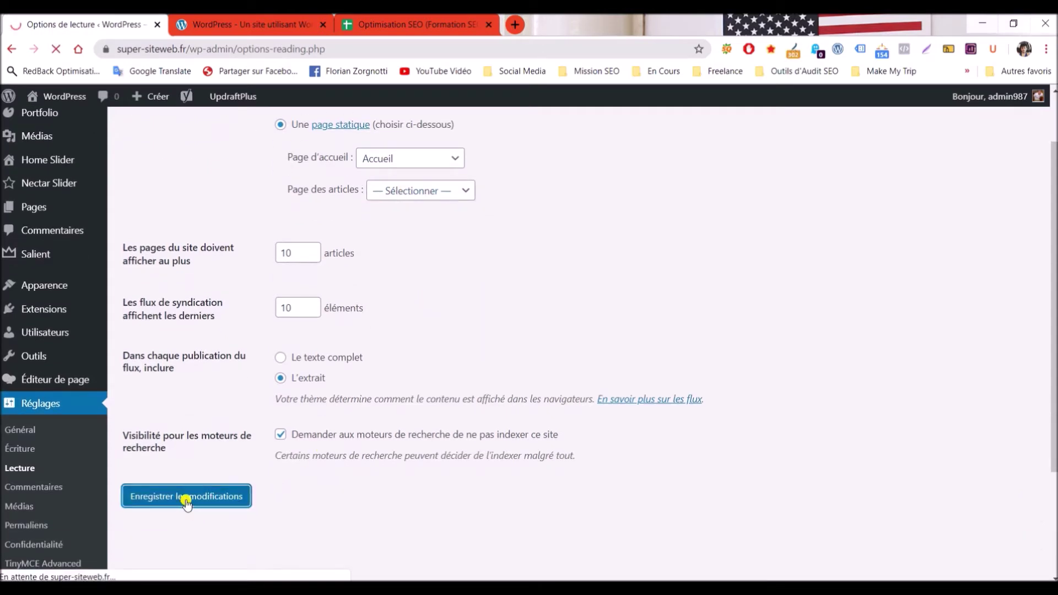
left_click(249, 24)
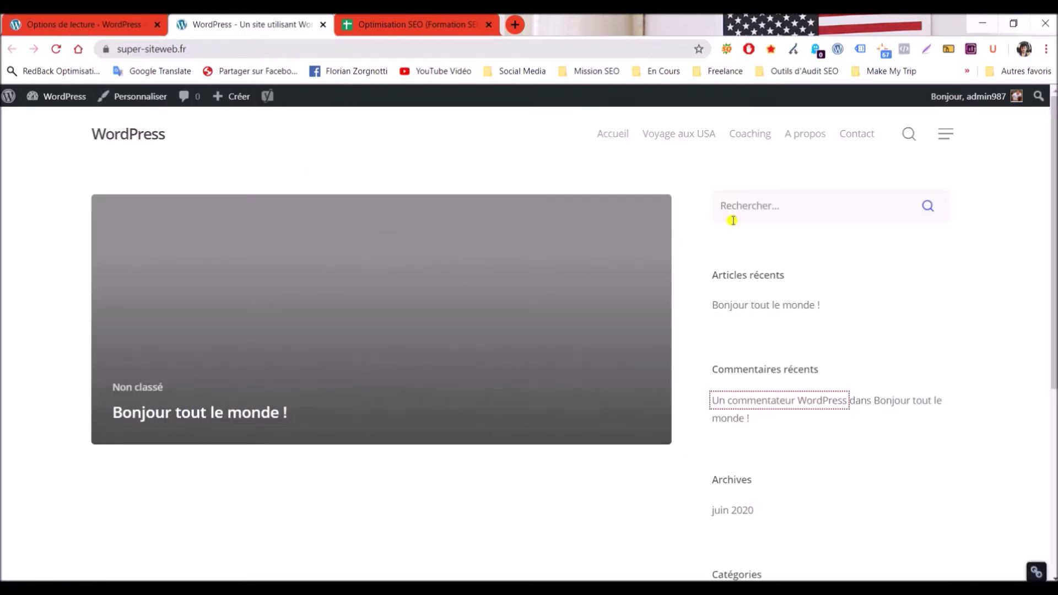
left_click(56, 49)
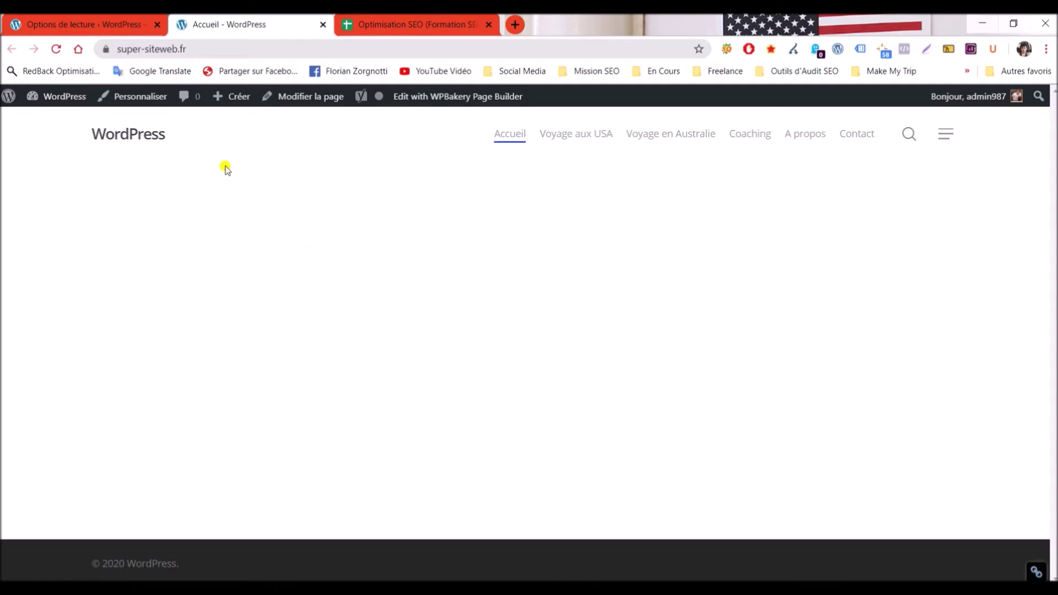
Open the site customizer and review the site identity settings, including the image picker for the site icon
left_click(153, 98)
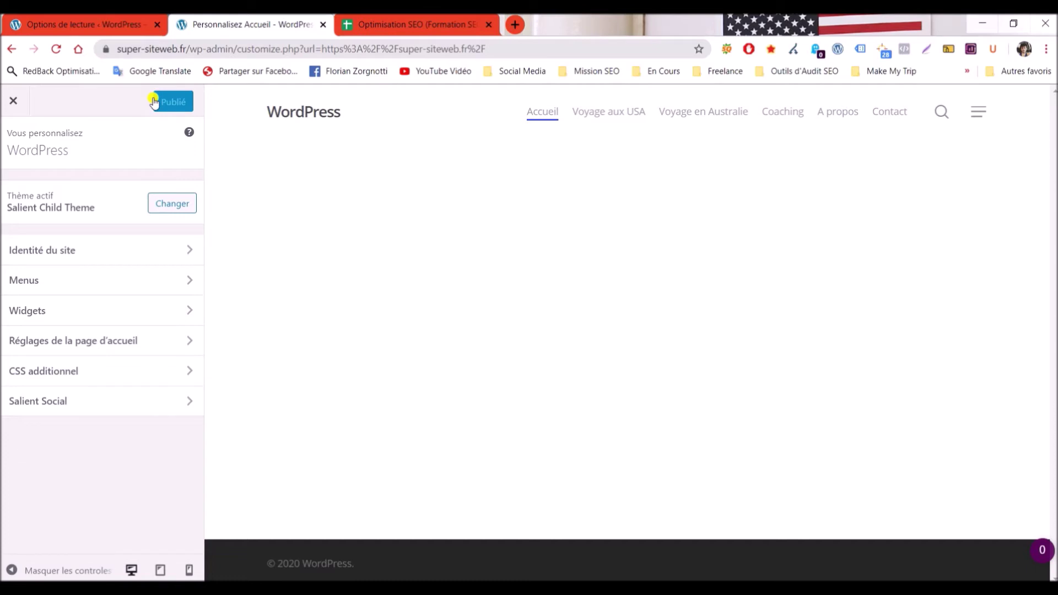
left_click(42, 259)
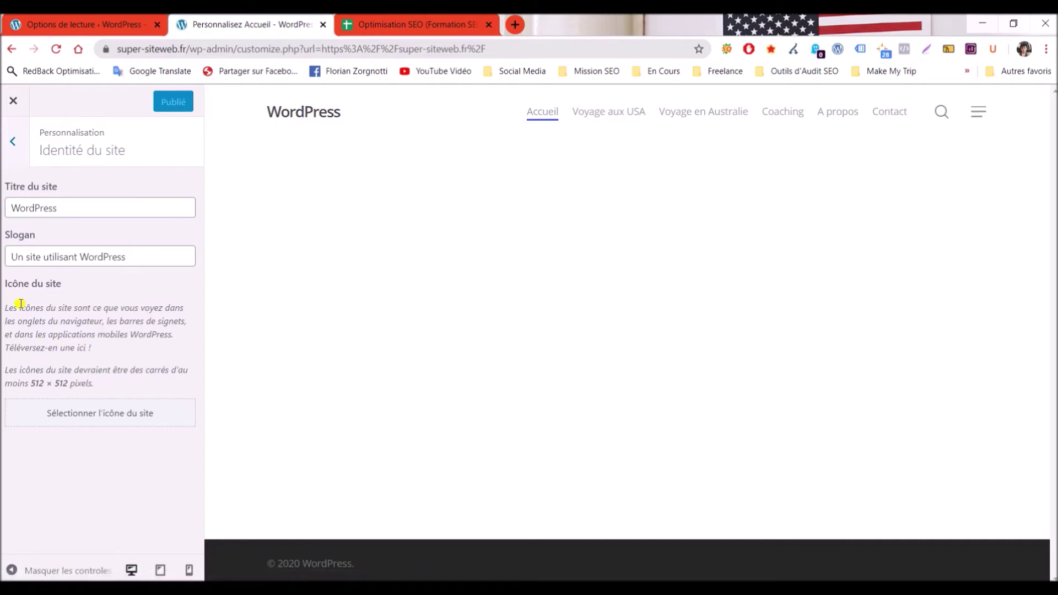
left_click_drag(8, 283, 59, 285)
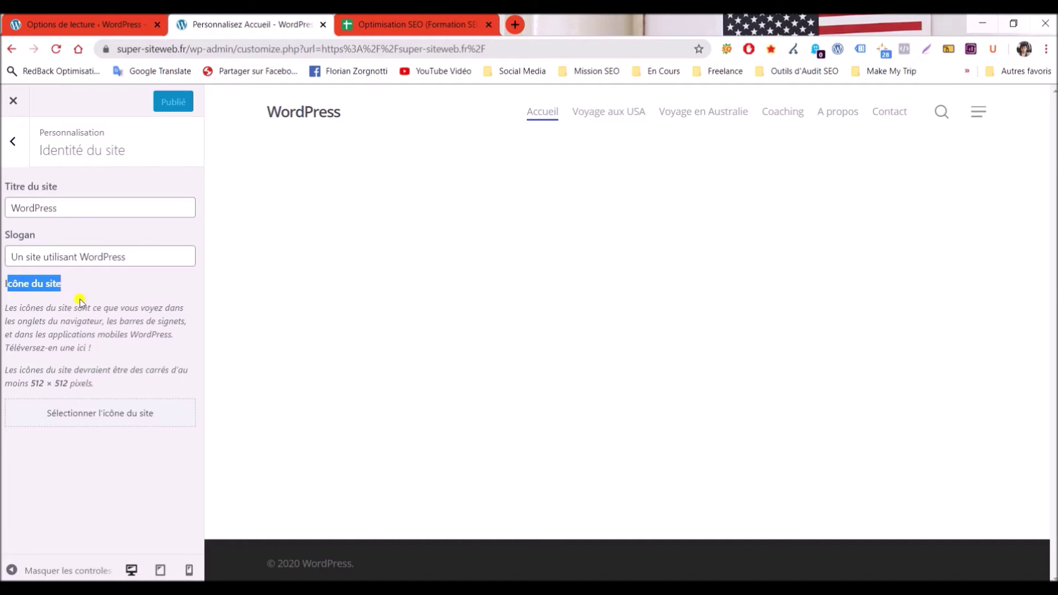
left_click(80, 301)
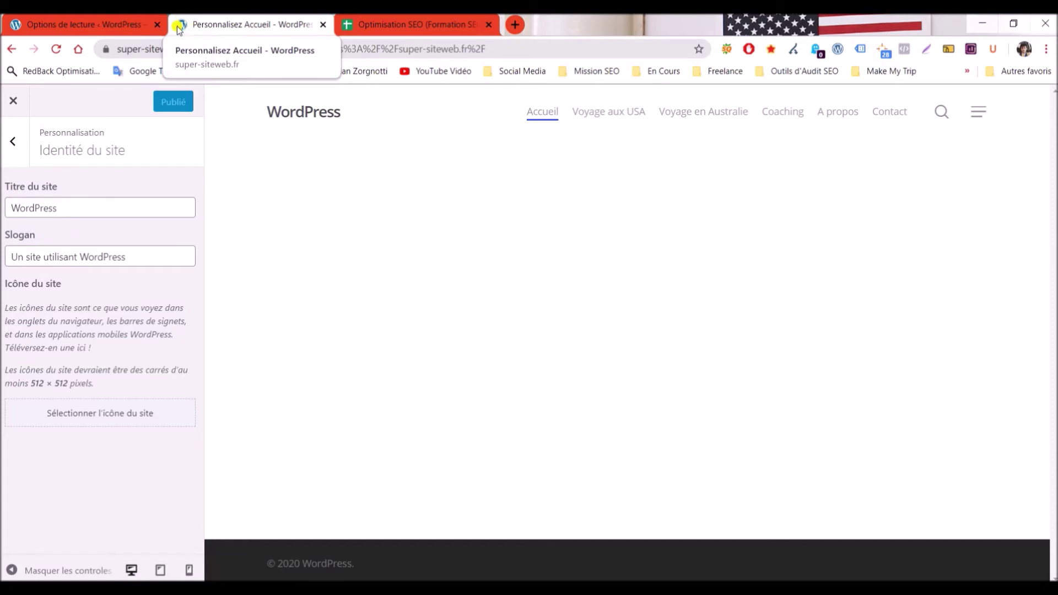
left_click(77, 422)
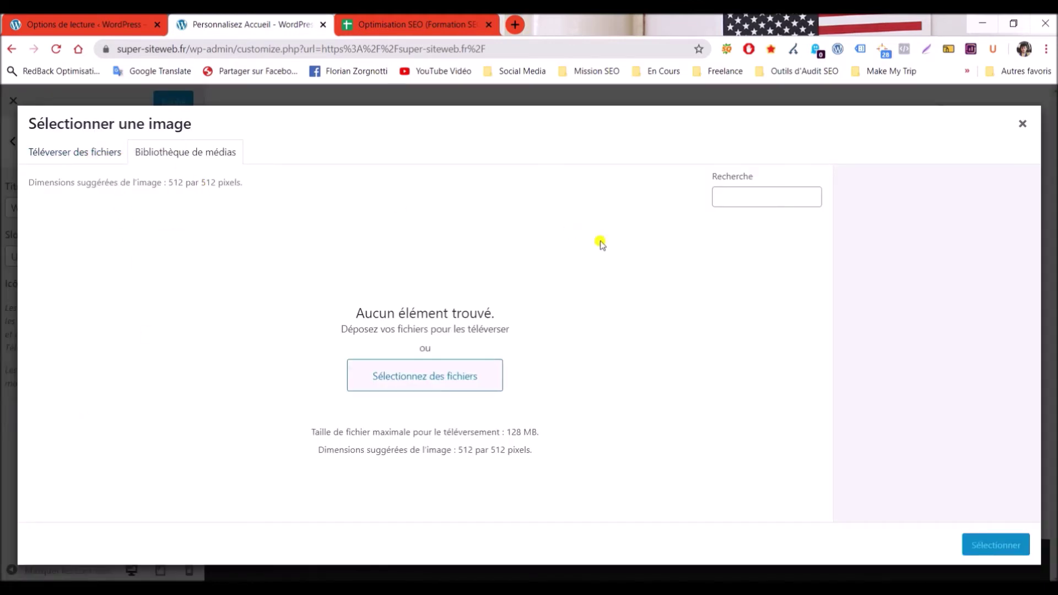
left_click(1032, 126)
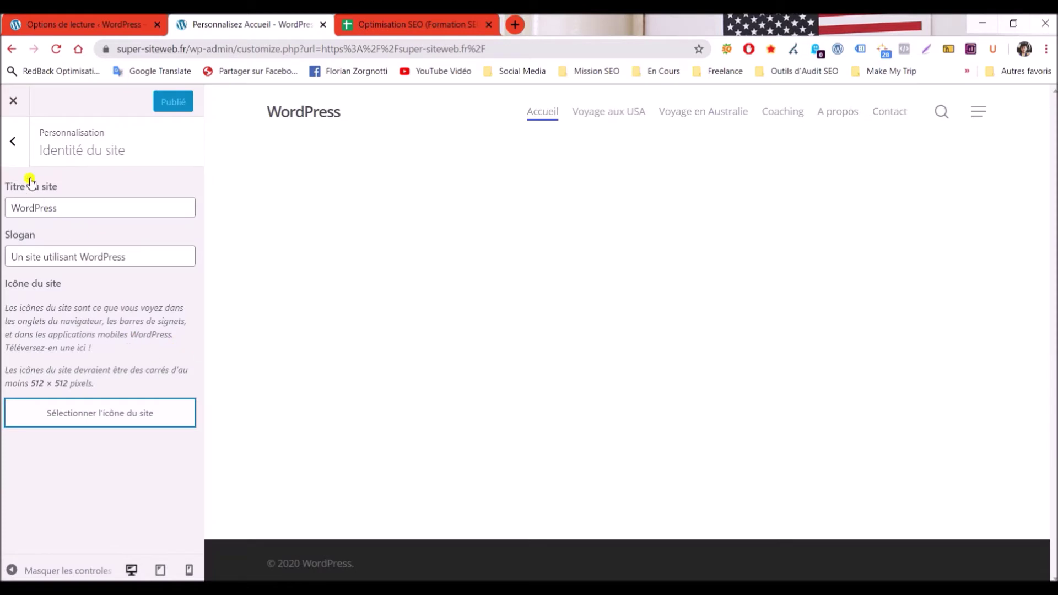
Review the customizer's Menus section and return to the customizer overview
left_click(12, 141)
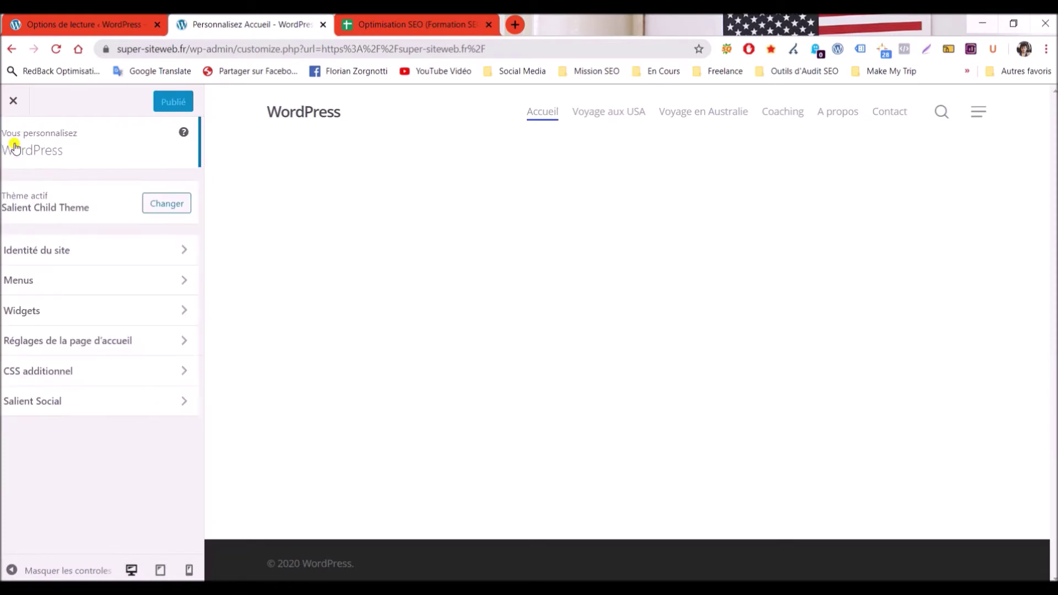
left_click(110, 281)
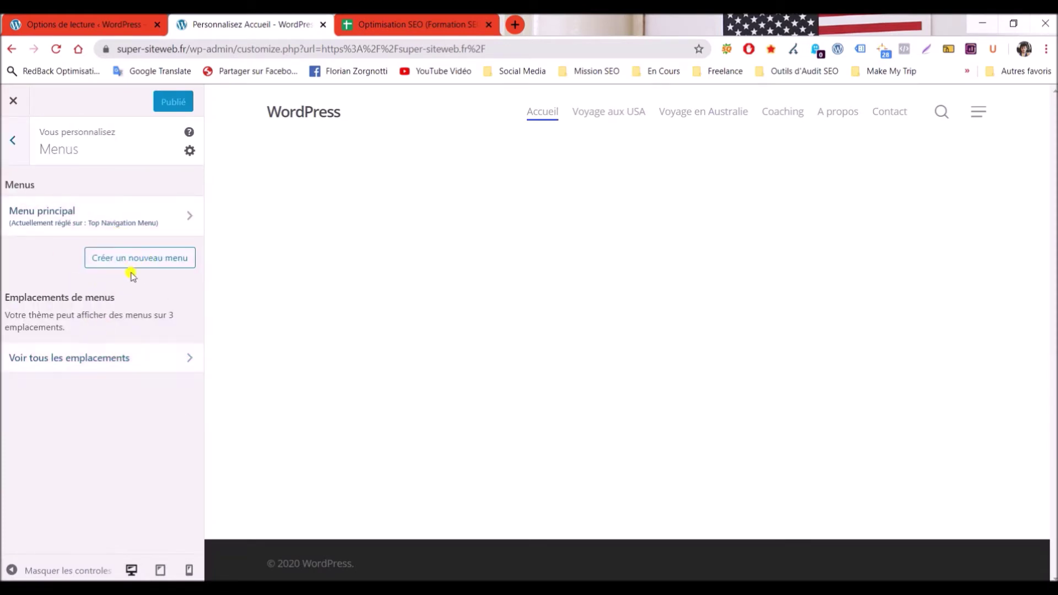
left_click(21, 153)
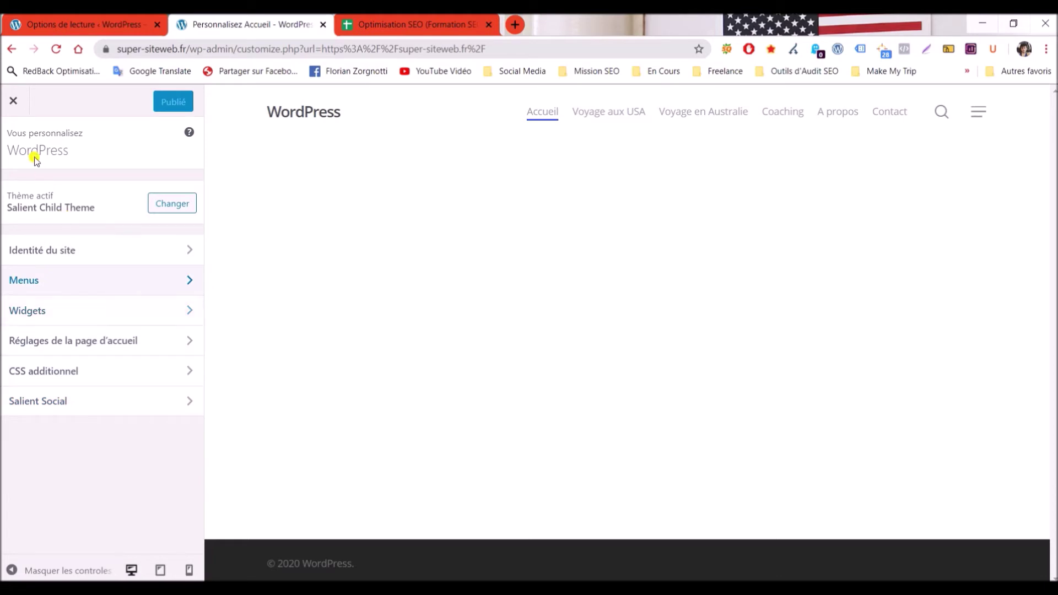
Open the Salient theme options in the admin area and review the Accent Colors and Typography settings
left_click(70, 22)
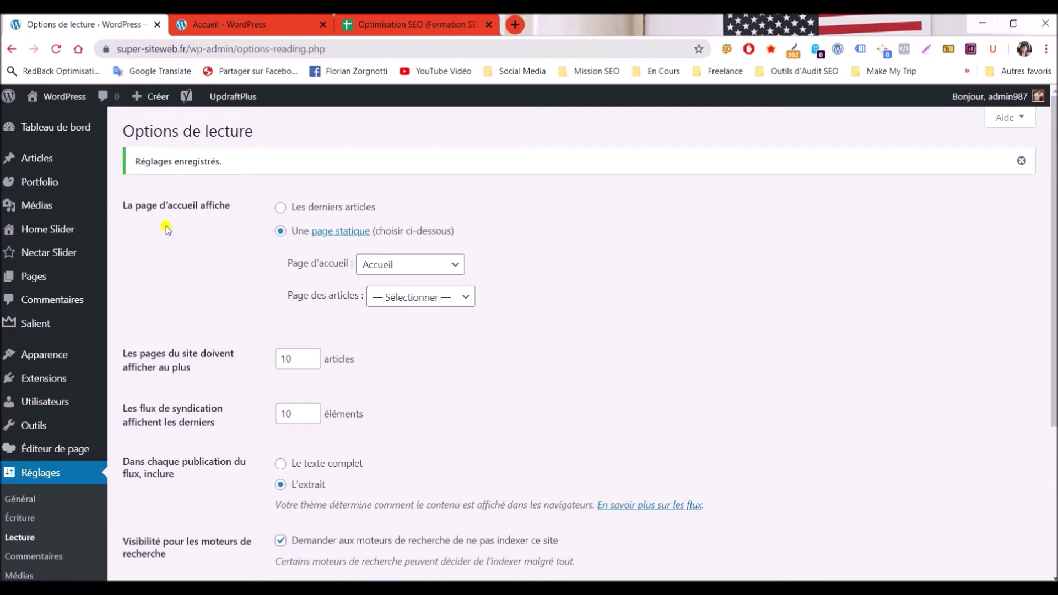
left_click(36, 326)
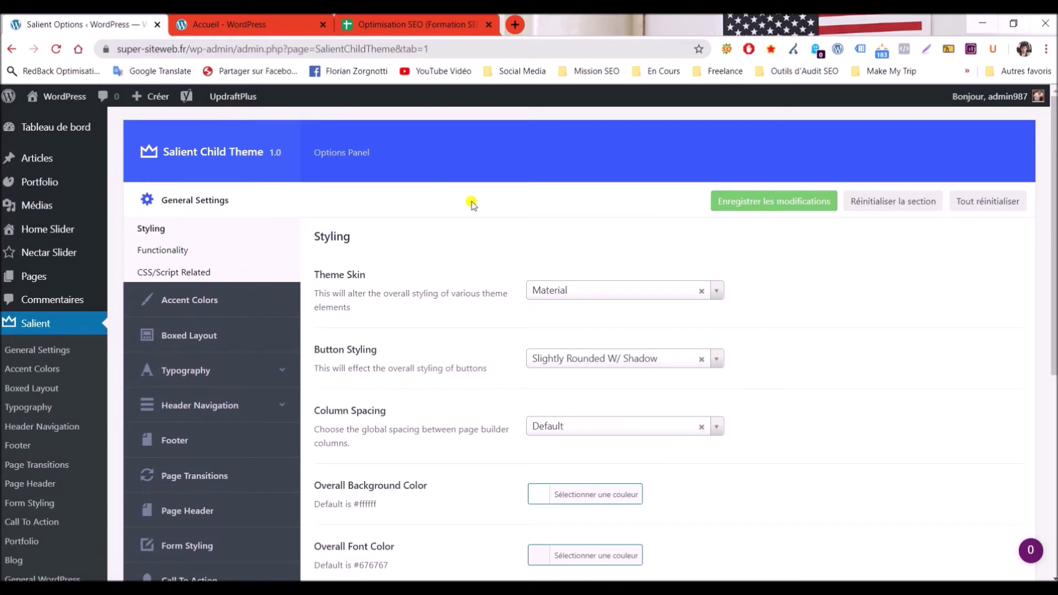
scroll(472, 205, "down", 1)
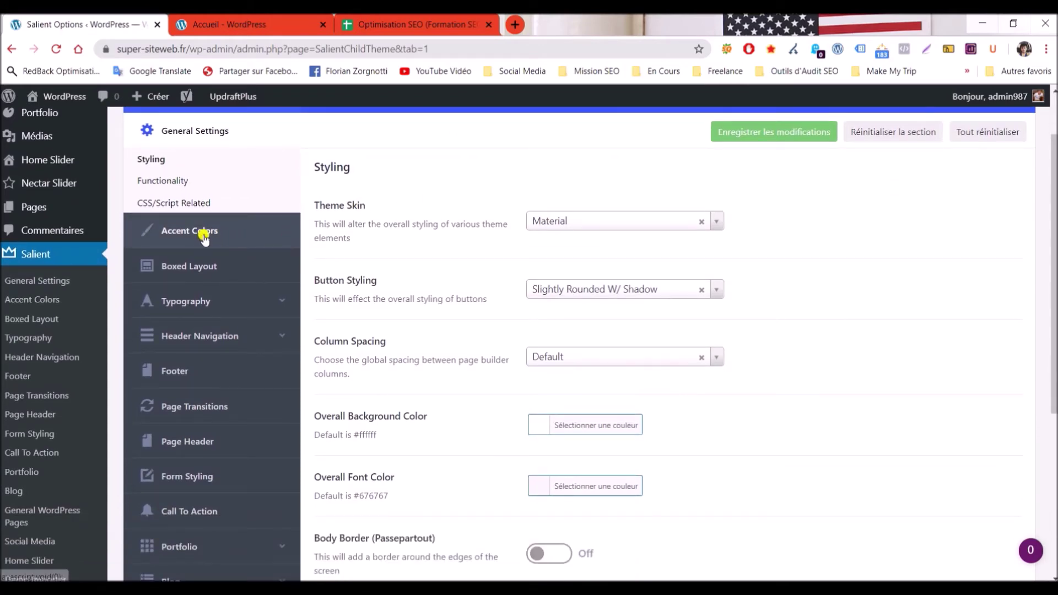
left_click(203, 237)
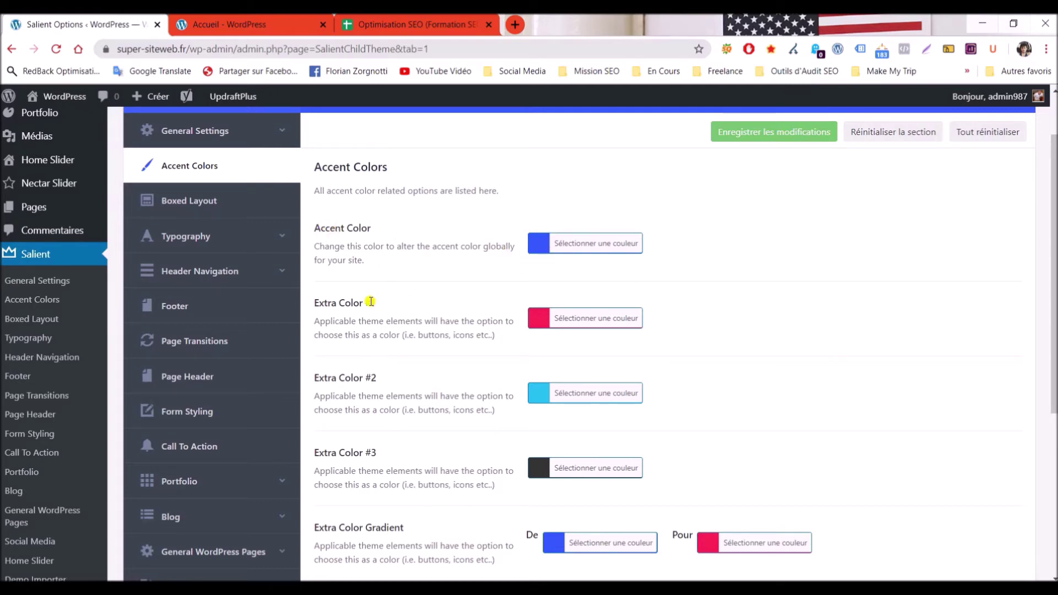
scroll(501, 457, "down", 2)
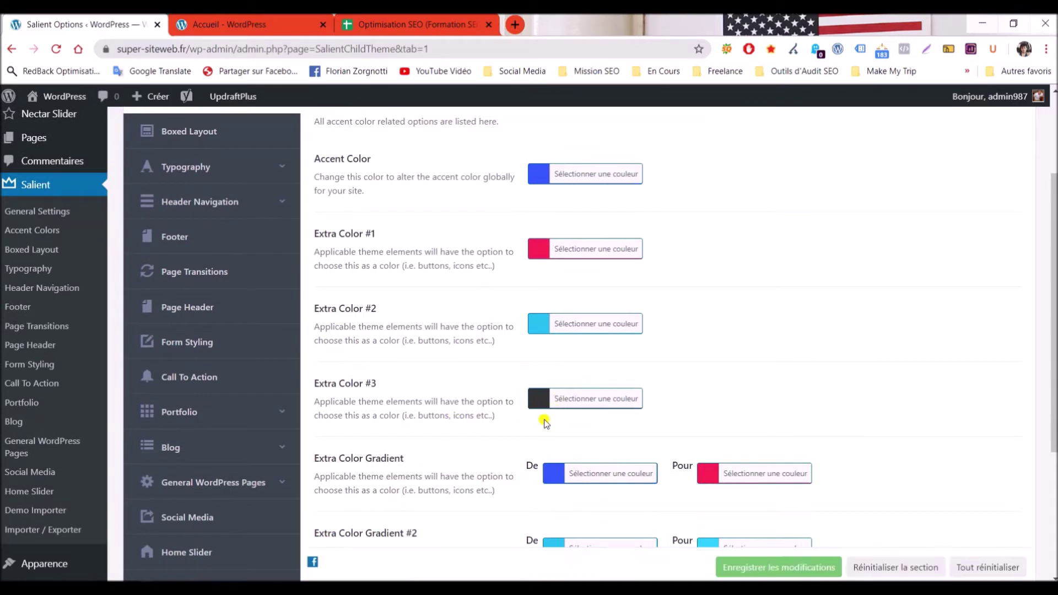
scroll(514, 417, "down", 2)
scroll(502, 424, "up", 4)
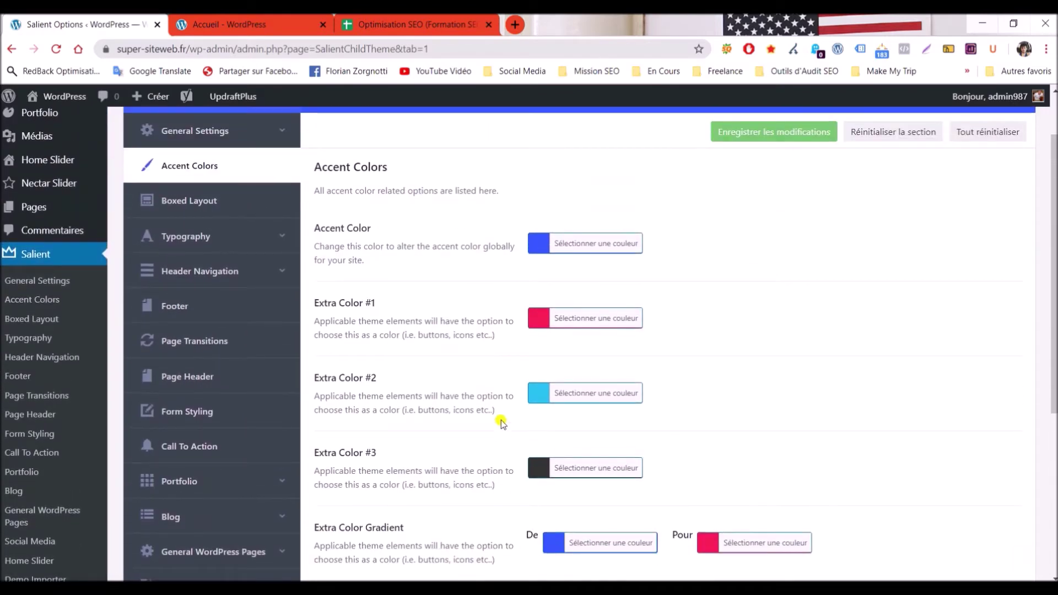
left_click(193, 242)
scroll(441, 248, "down", 2)
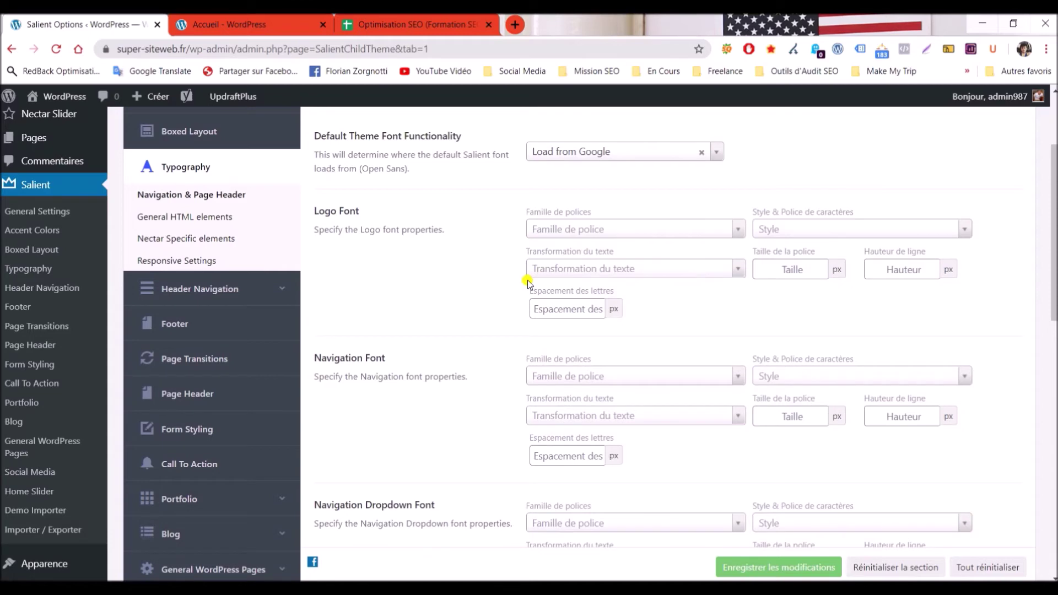
Enable Use Image for Logo in the Logo & General Styling section of the Header Navigation options
left_click(203, 290)
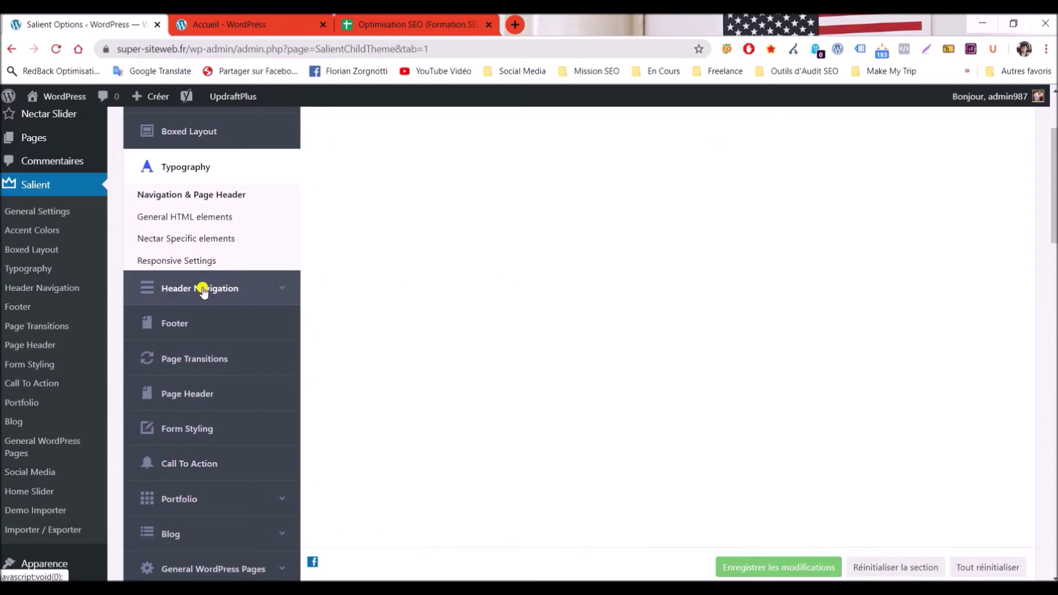
scroll(377, 289, "up", 2)
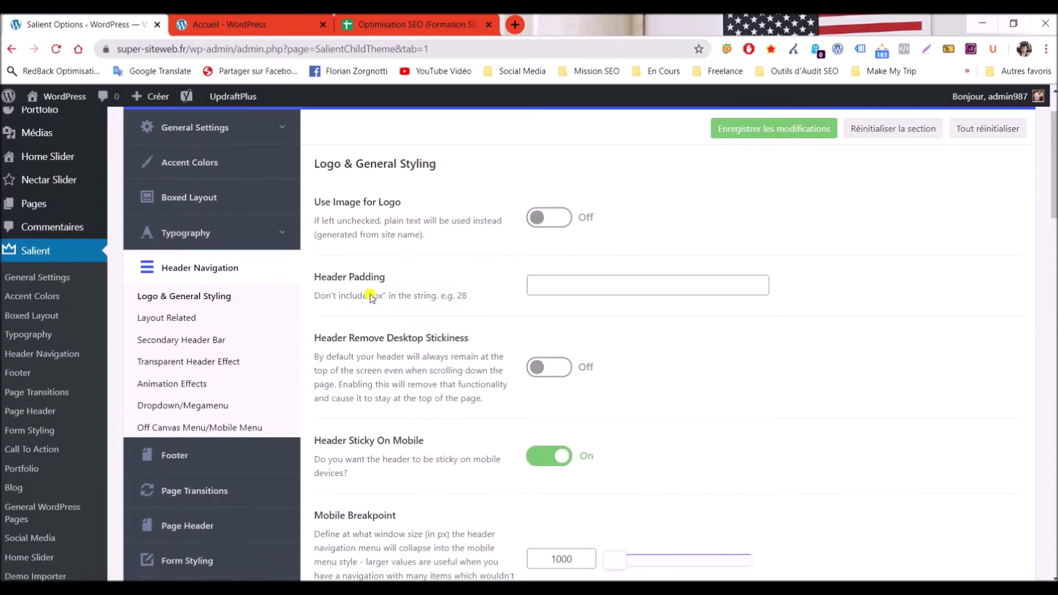
left_click(538, 219)
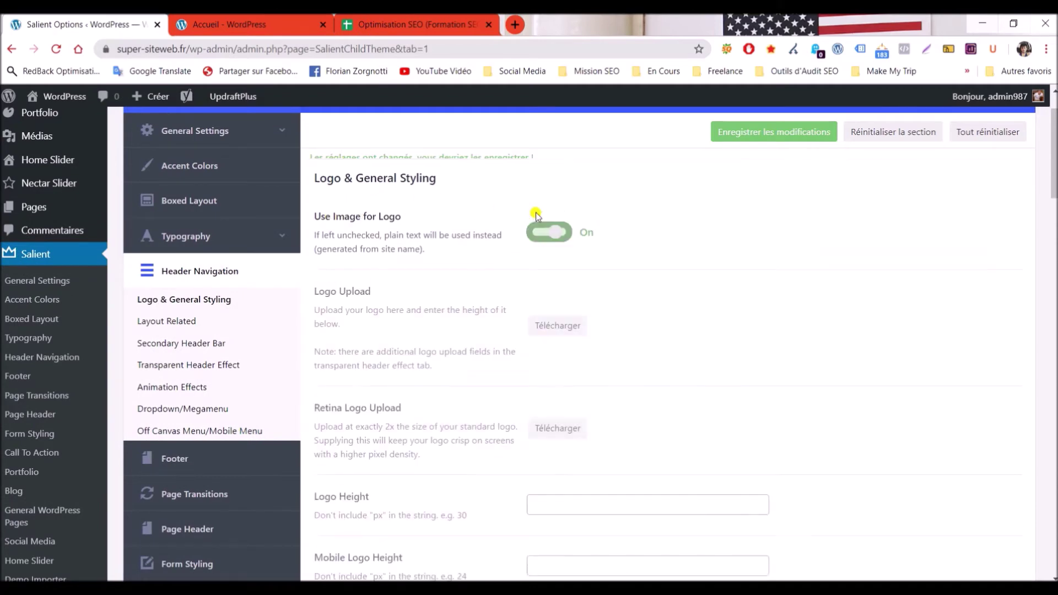
Review the header layout choices in the Layout Related section and the remaining Salient theme option categories
left_click(183, 319)
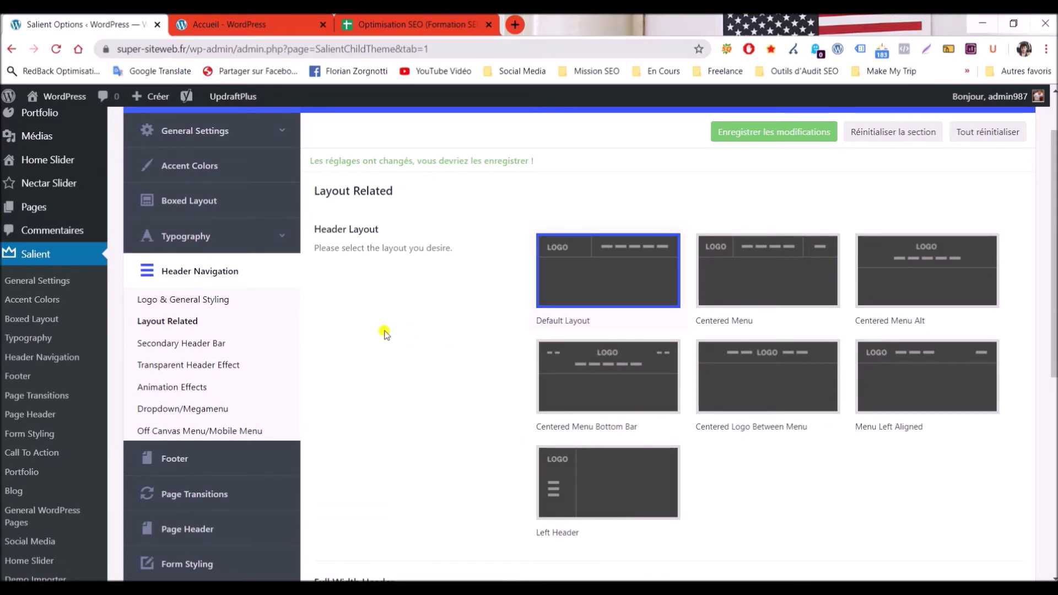
scroll(385, 334, "down", 4)
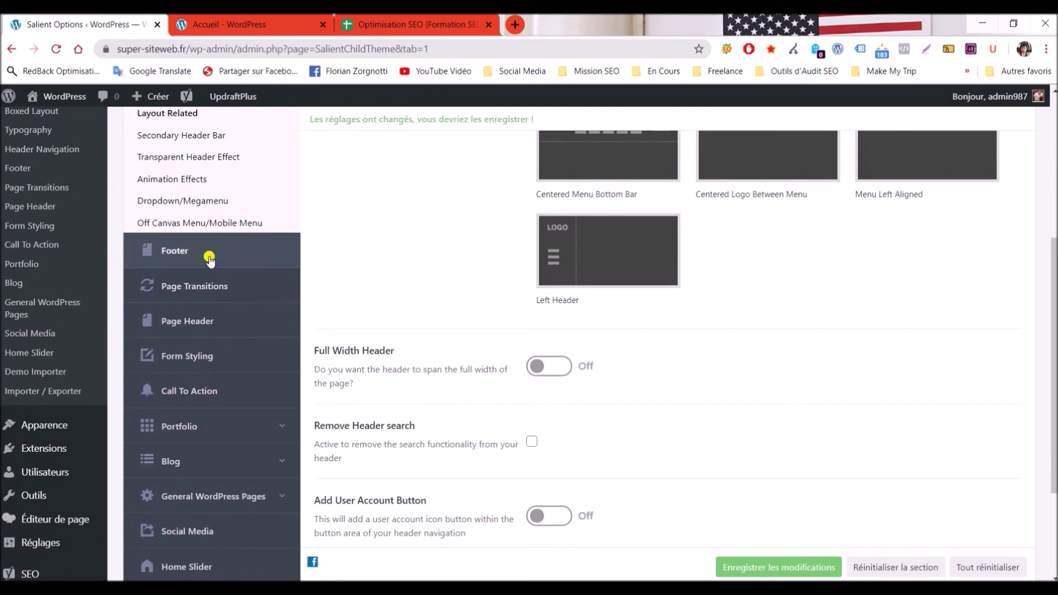
scroll(209, 259, "down", 3)
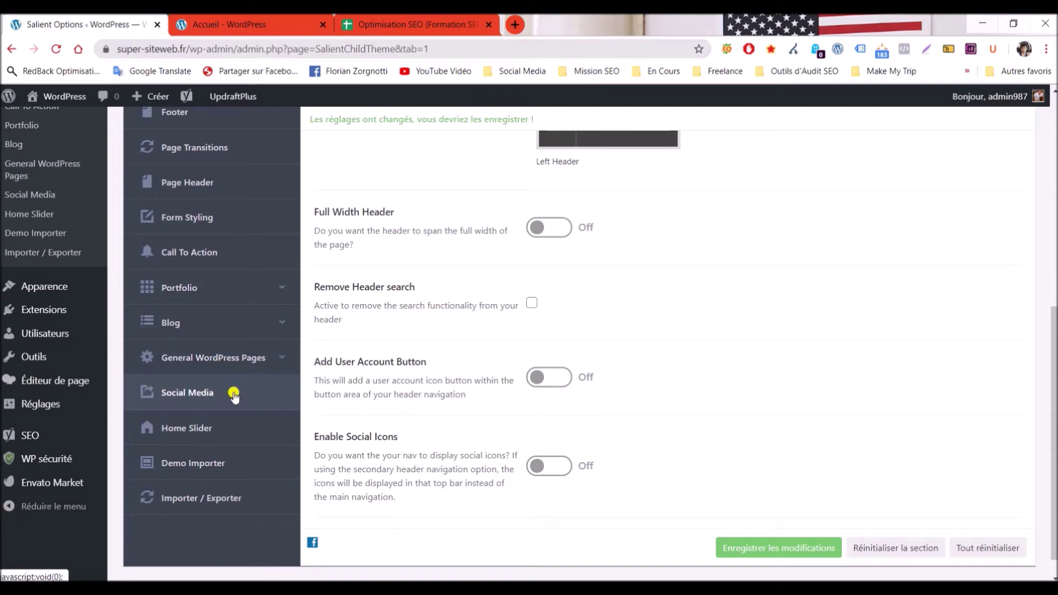
scroll(338, 378, "up", 4)
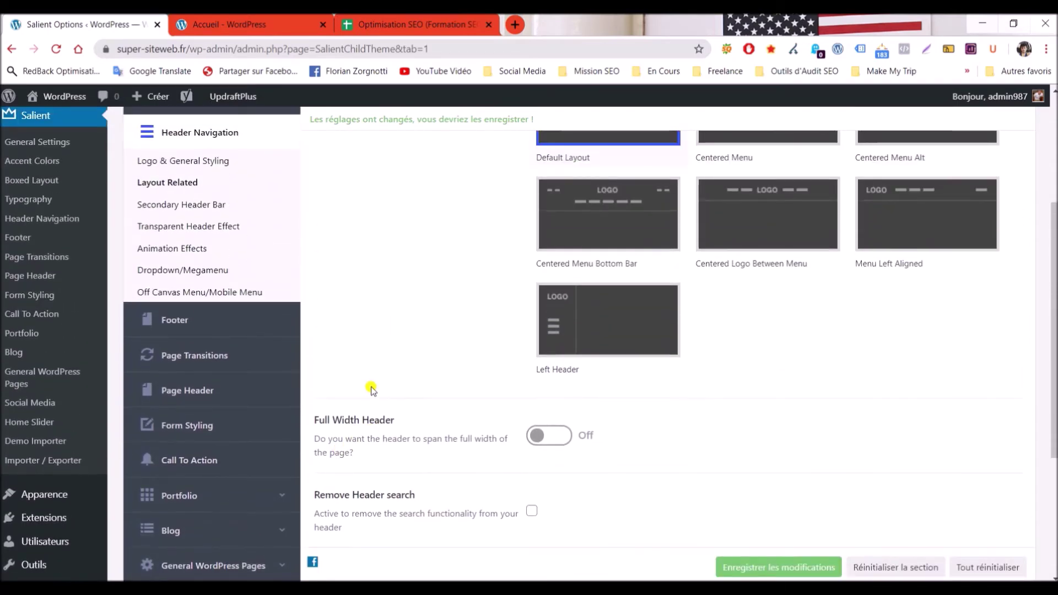
scroll(372, 386, "up", 4)
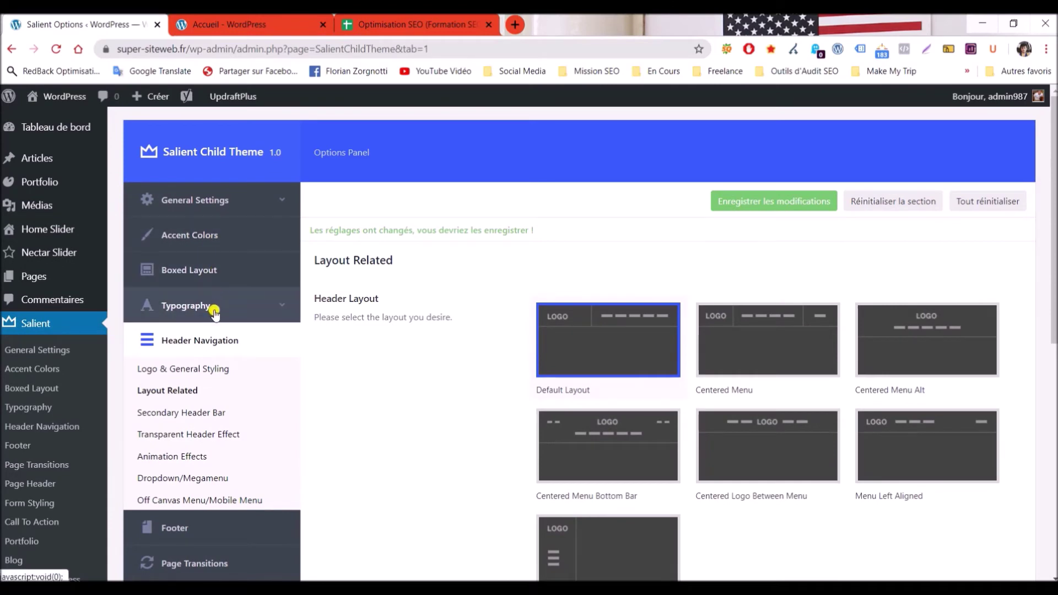
scroll(214, 313, "down", 1)
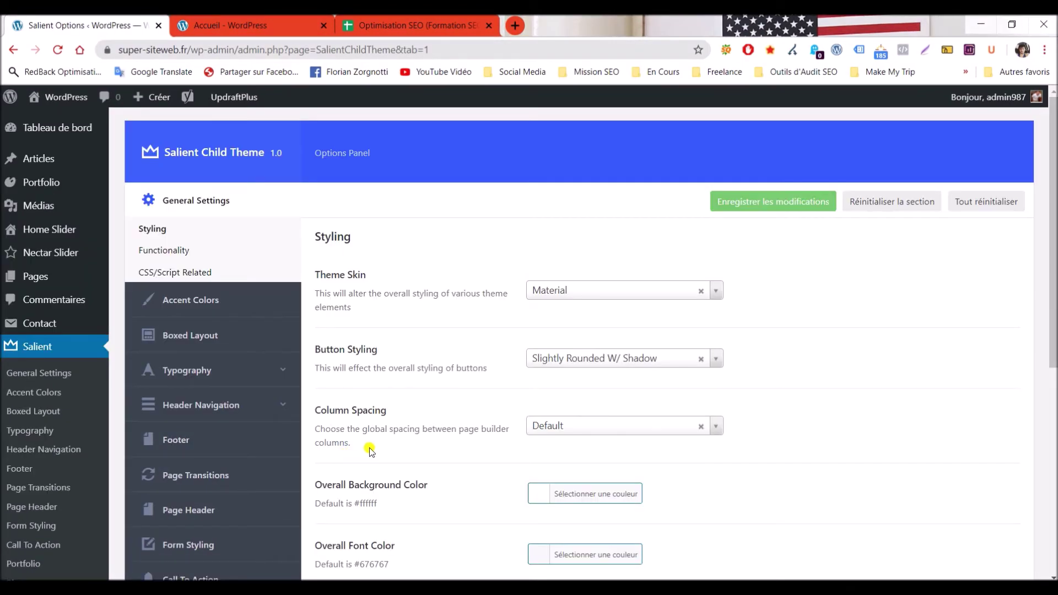
Review the General Settings styling options and browse the ready-made site demos in the Salient Demo Importer
scroll(358, 441, "down", 7)
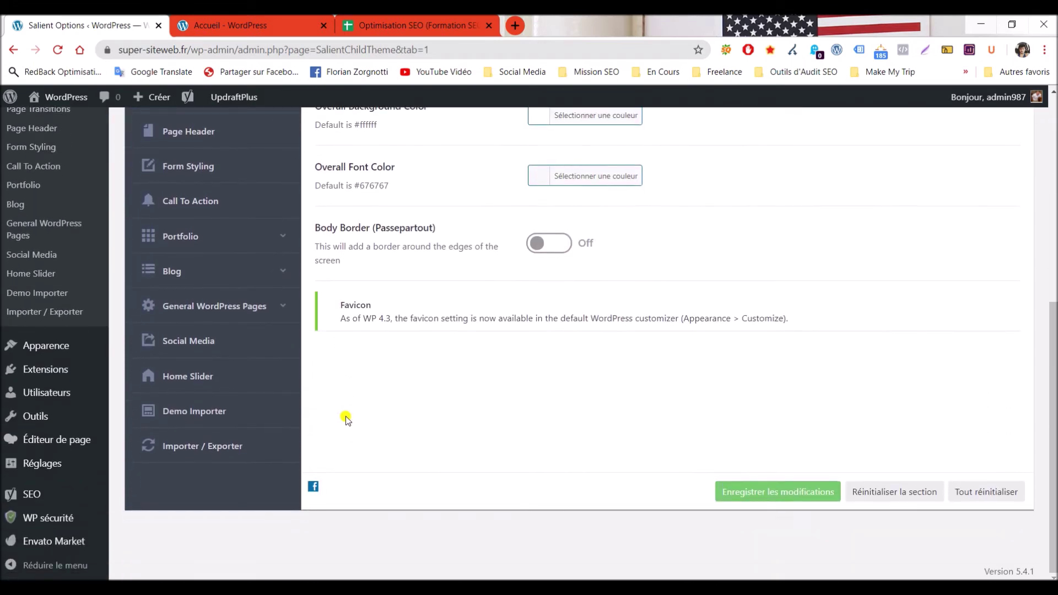
left_click(191, 411)
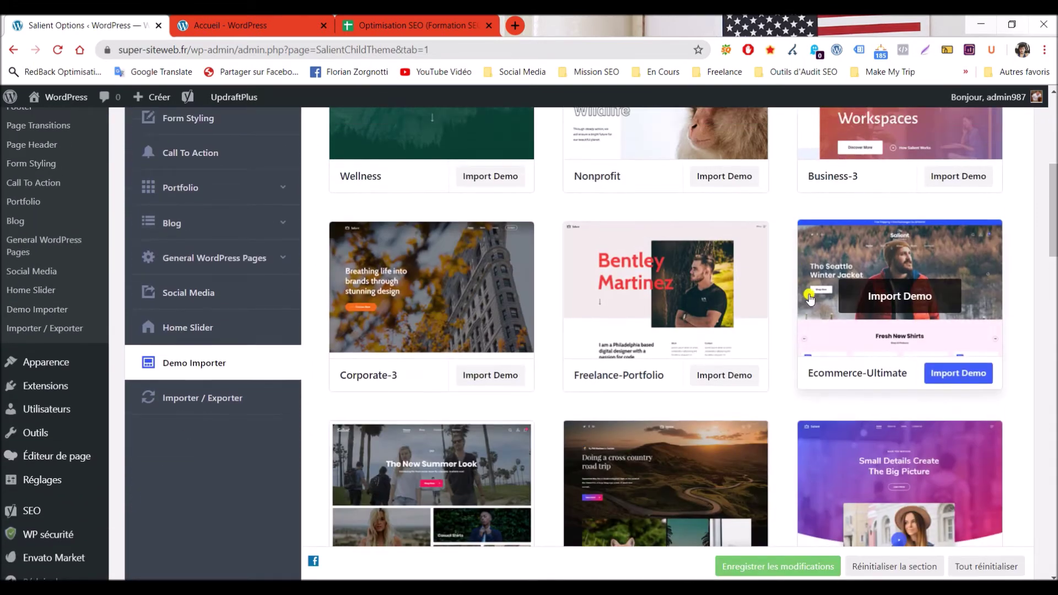
scroll(810, 298, "up", 3)
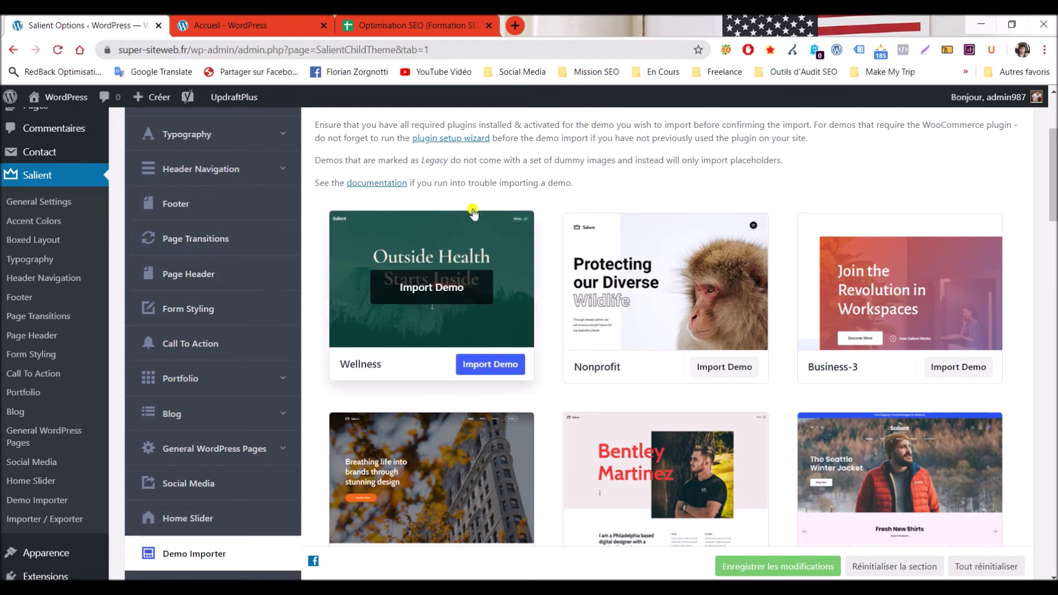
mouse_move(463, 298)
mouse_move(700, 281)
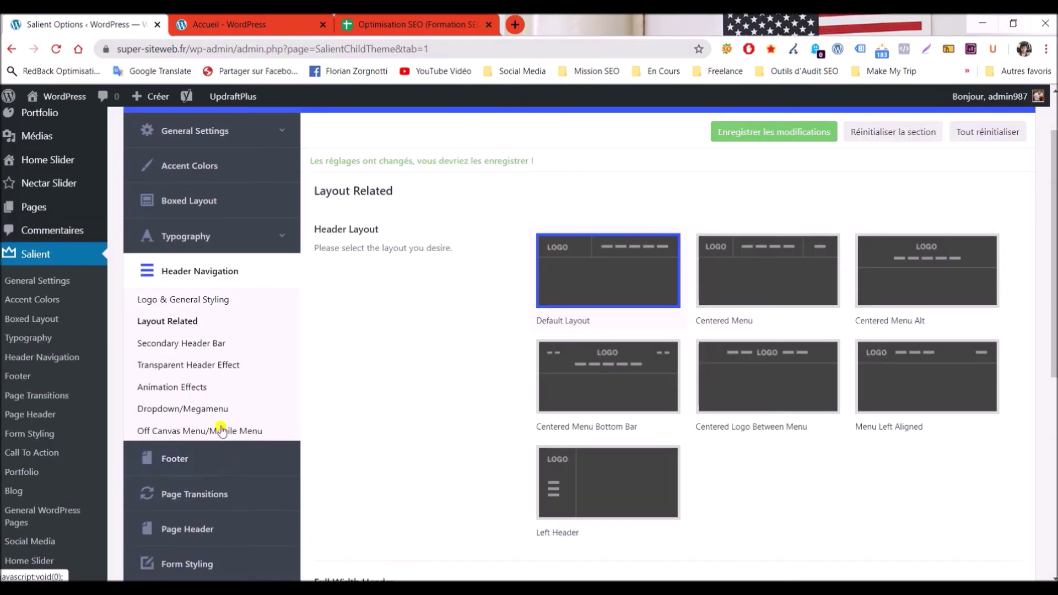
Create a new page titled "Blog", discarding the unsaved theme option changes, and switch it to the backend page builder
mouse_move(153, 103)
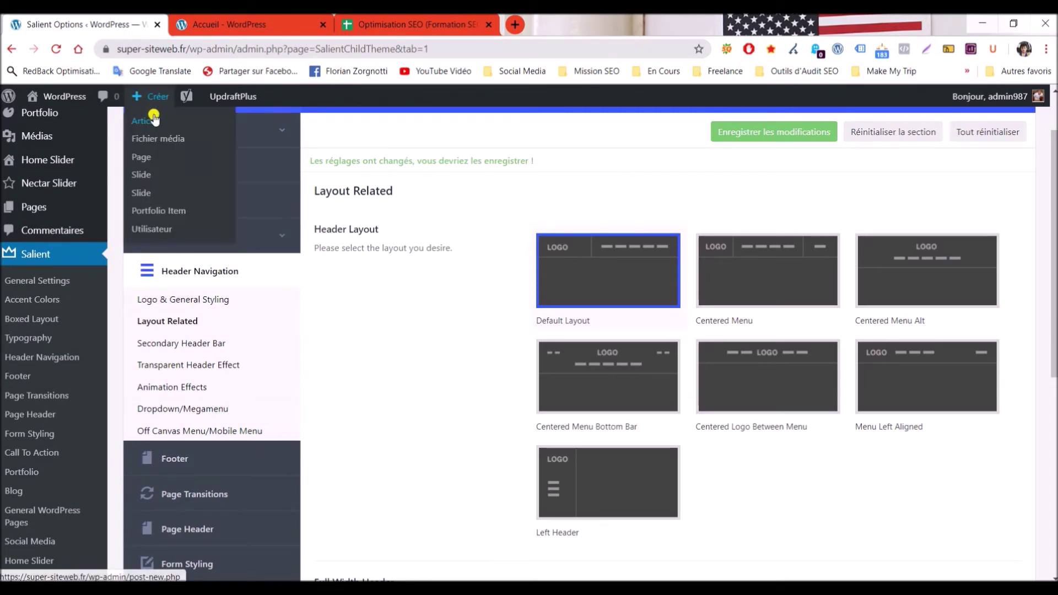
scroll(111, 209, "up", 2)
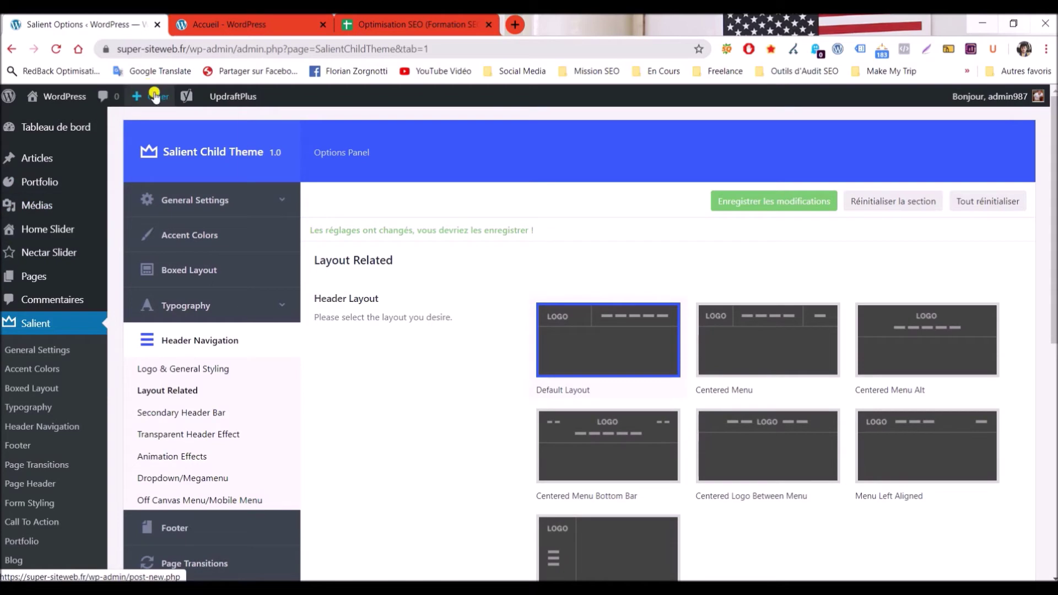
left_click(150, 156)
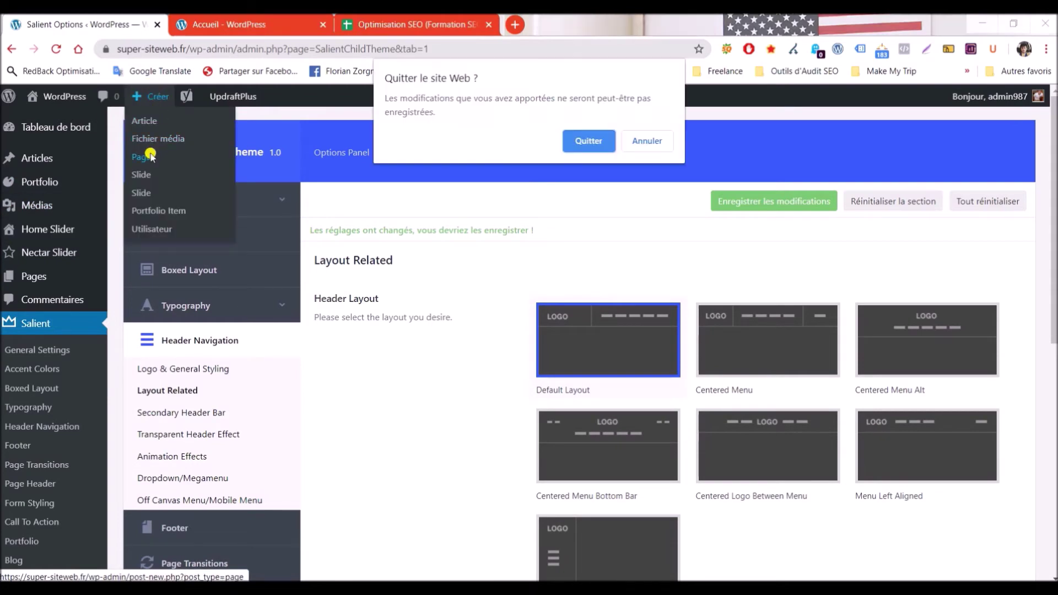
left_click(589, 140)
type("Blog")
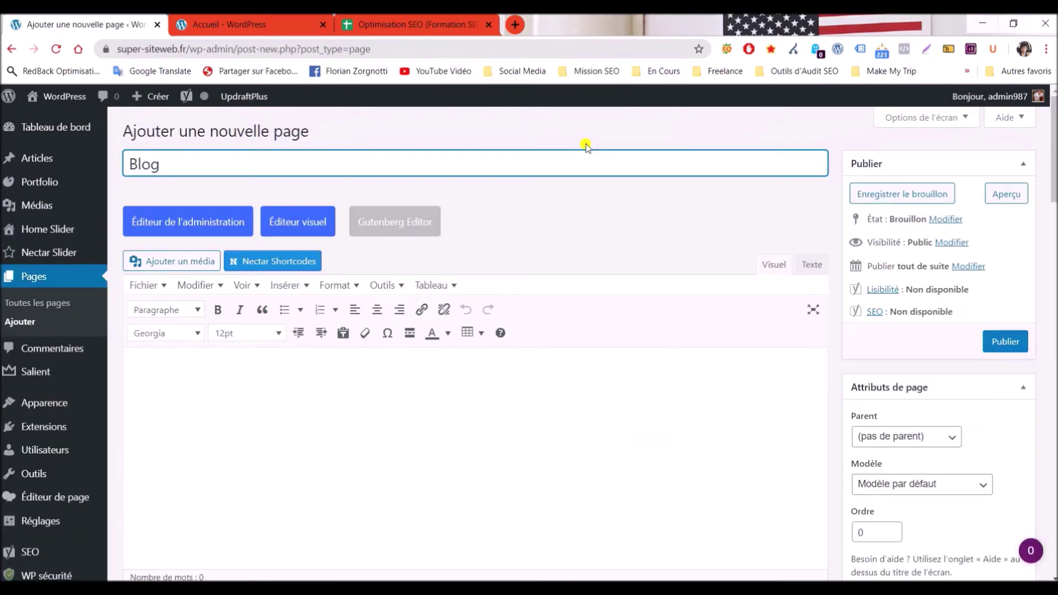
scroll(513, 380, "down", 1)
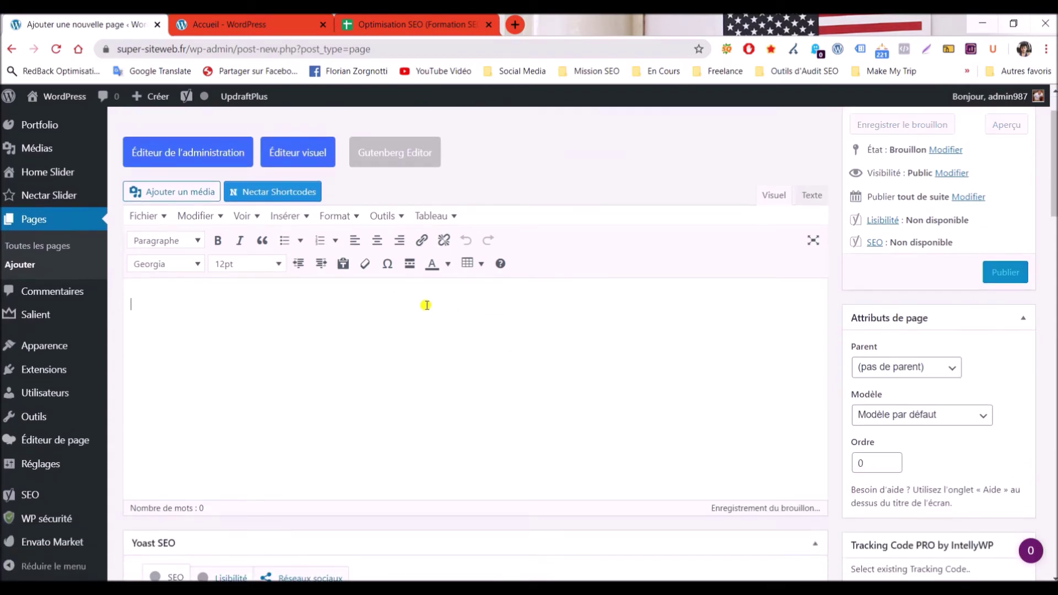
left_click(357, 335)
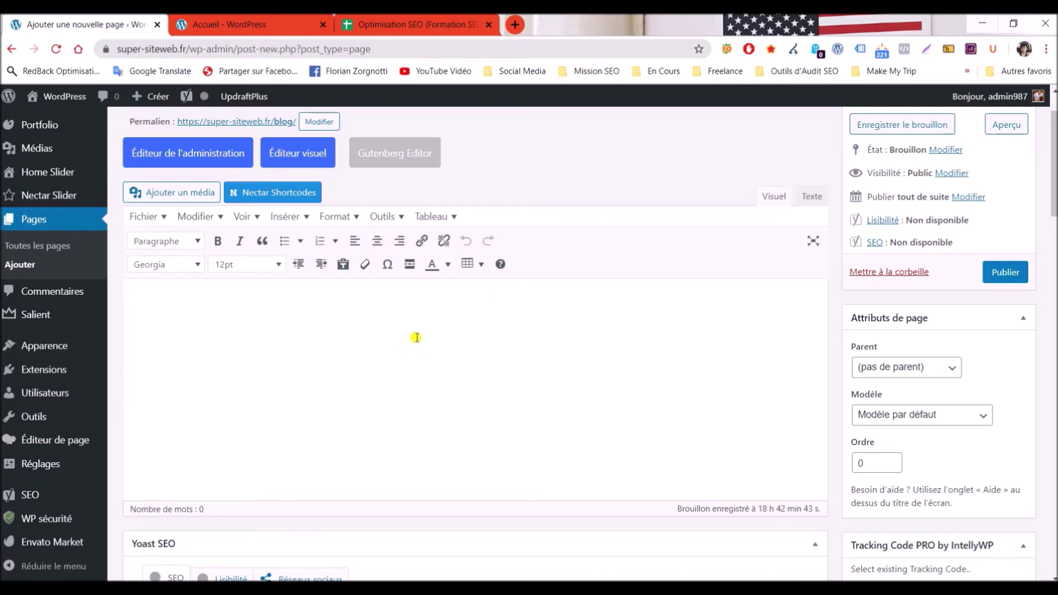
left_click(177, 163)
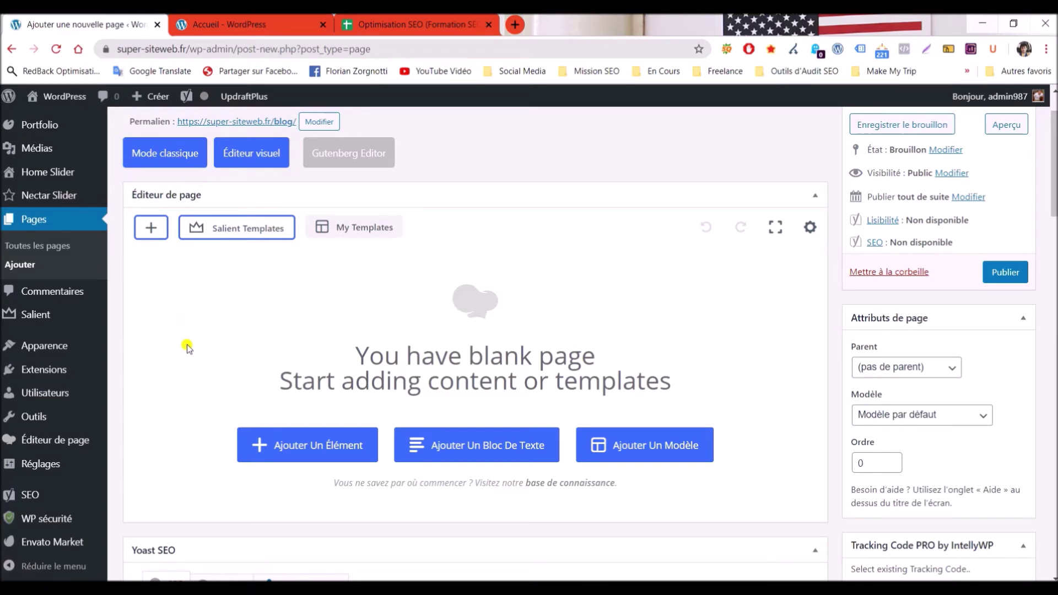
Browse the page builder's library of available elements and close it without adding anything
left_click(296, 444)
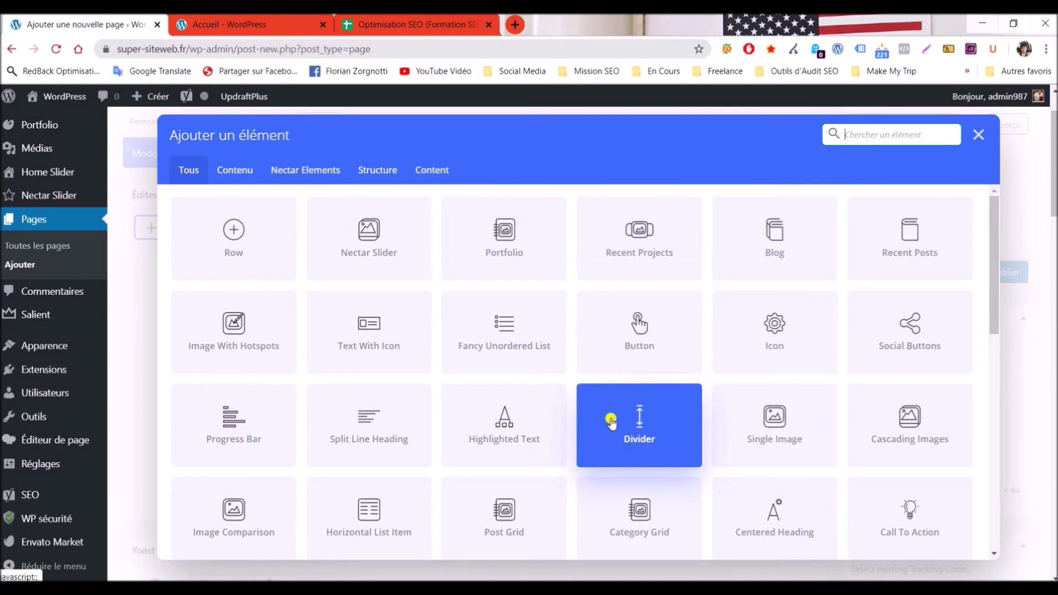
scroll(612, 422, "down", 1)
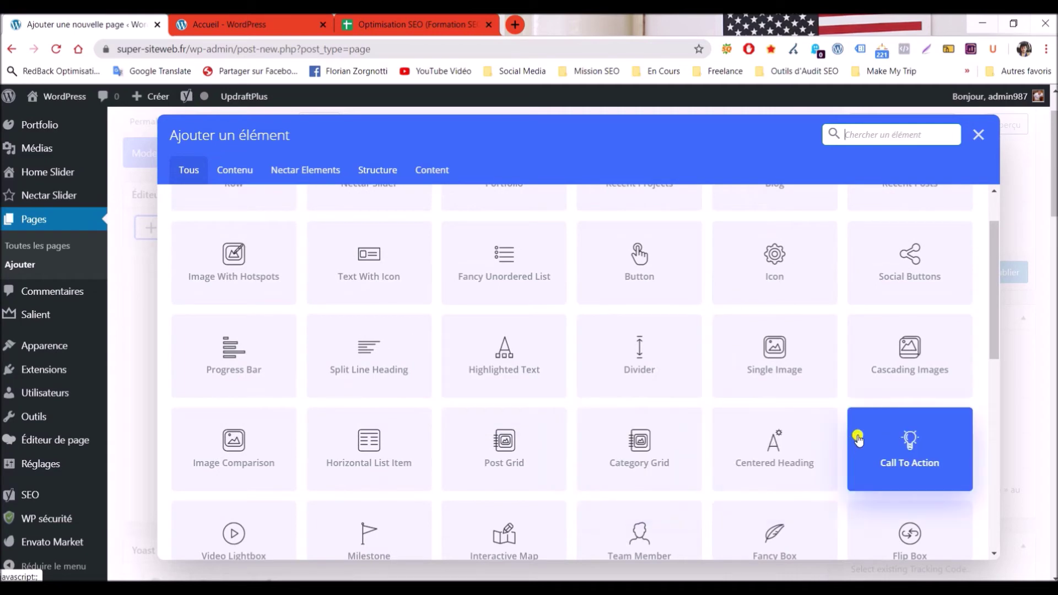
scroll(882, 425, "down", 2)
scroll(772, 298, "down", 5)
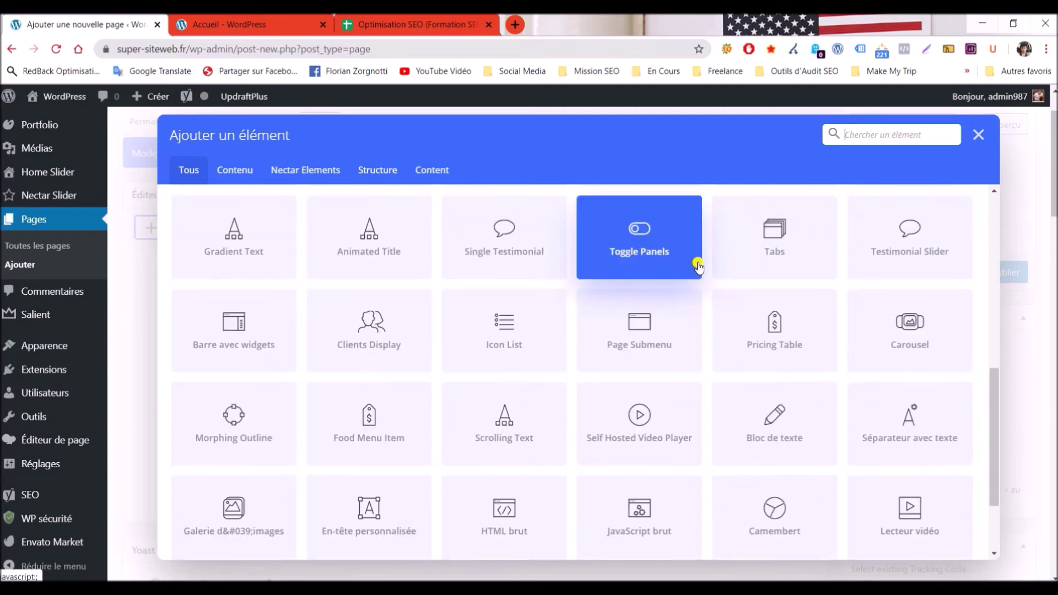
scroll(805, 412, "up", 7)
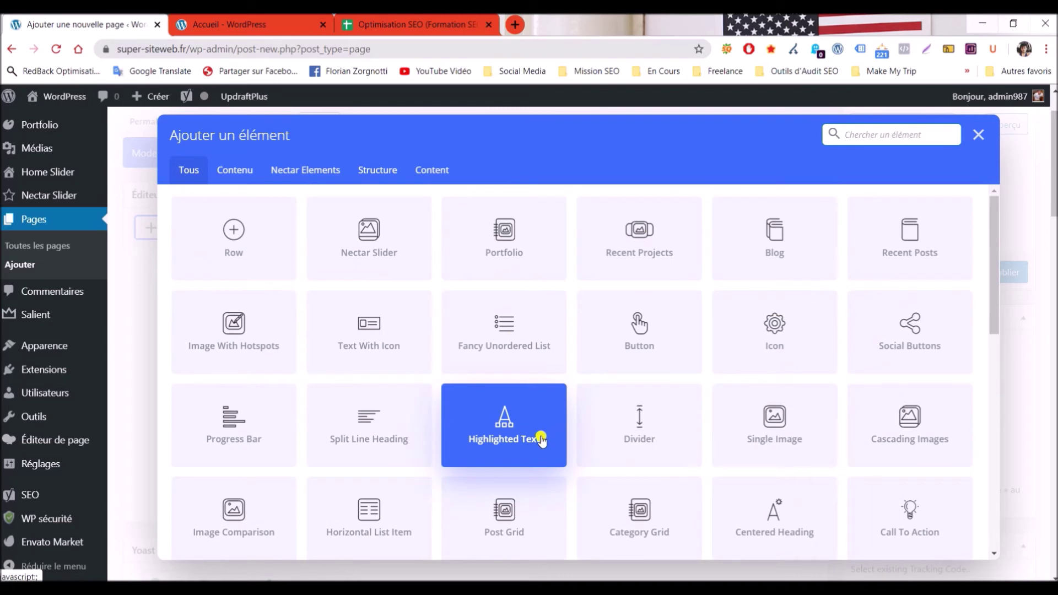
left_click(978, 135)
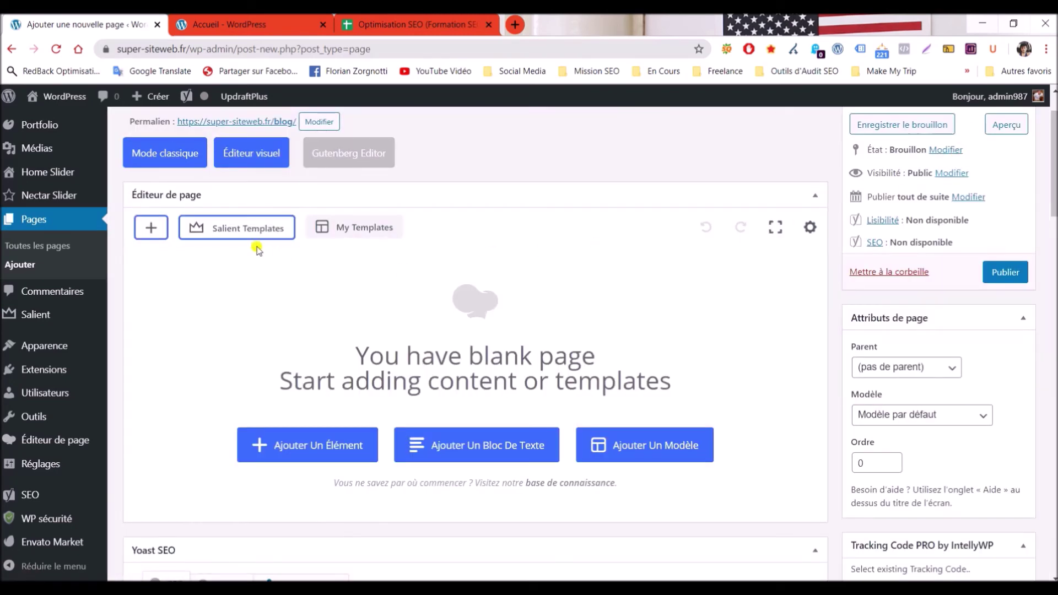
Insert the "Delightful Service Blocks" template from the Services category of the Salient Templates into the Blog page
left_click(238, 231)
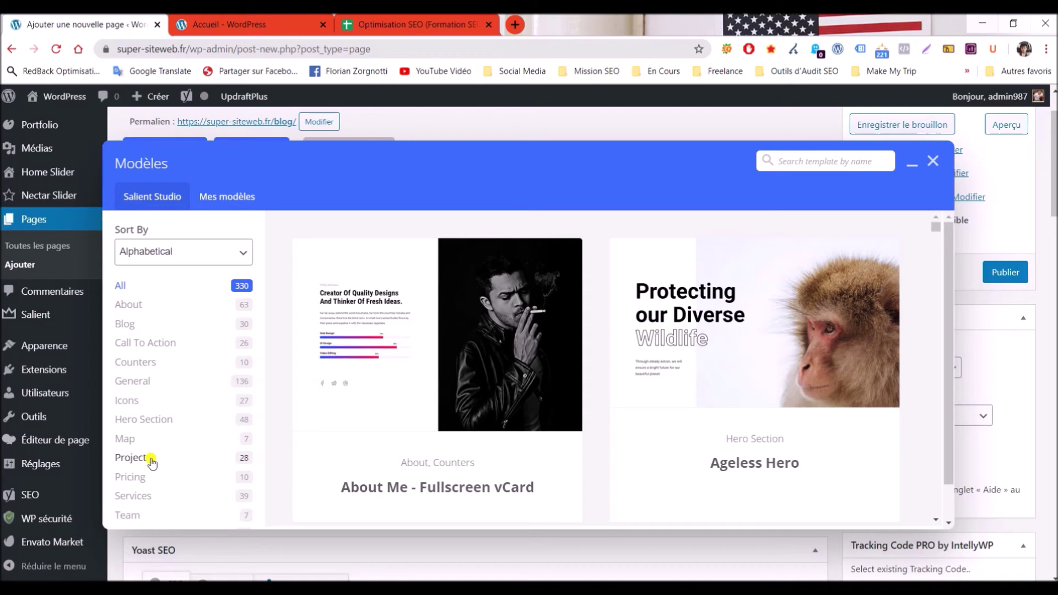
left_click(150, 496)
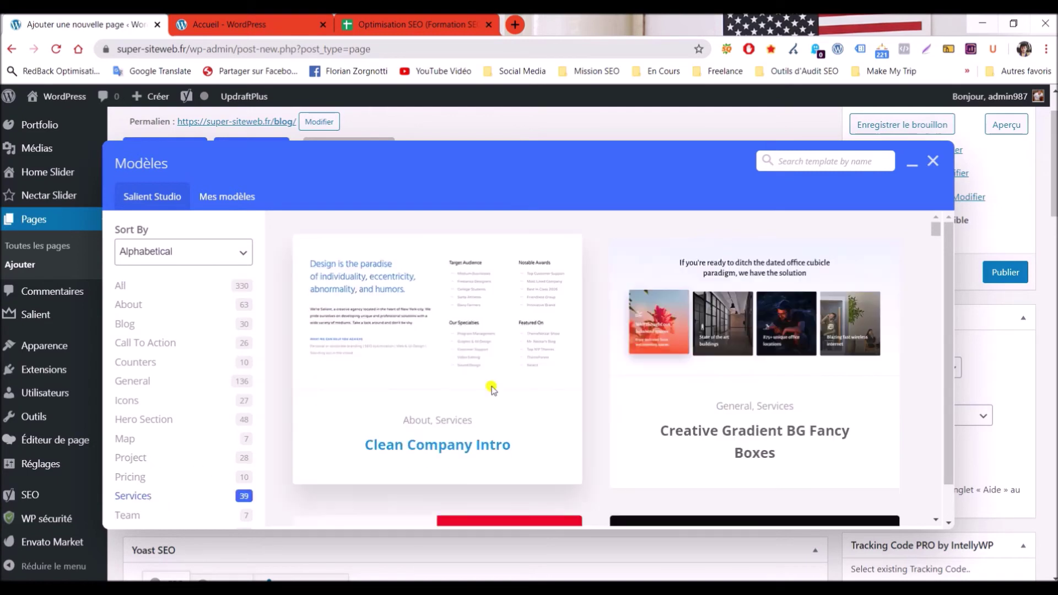
scroll(610, 302, "down", 5)
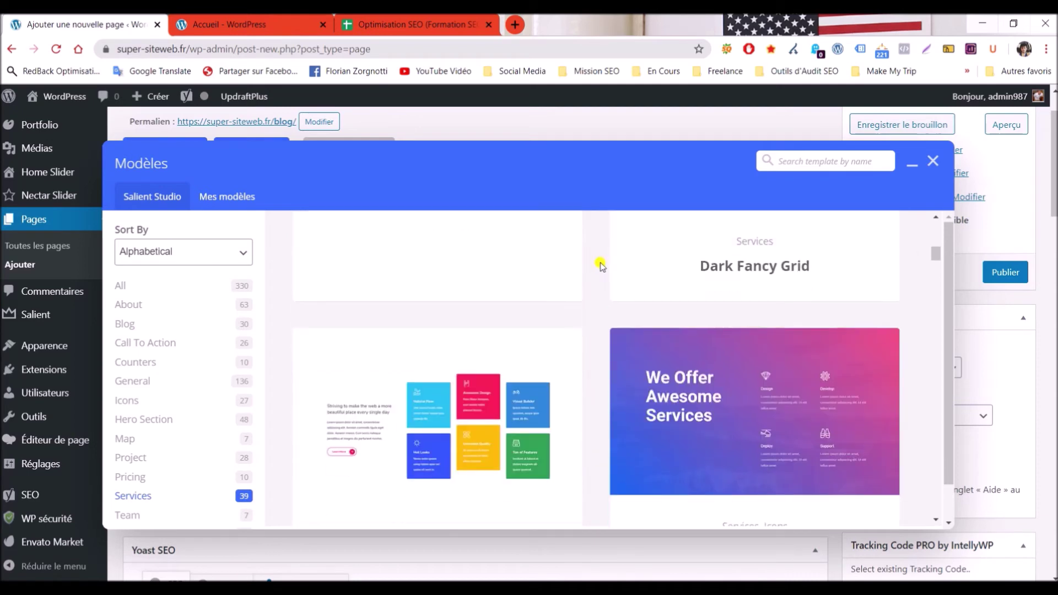
scroll(581, 274, "down", 2)
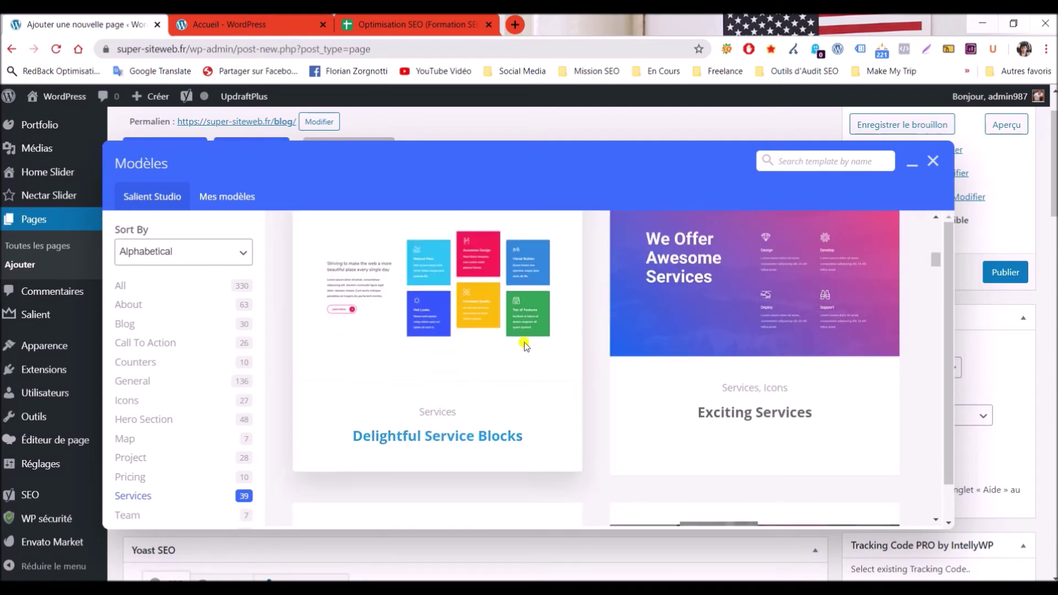
left_click(430, 437)
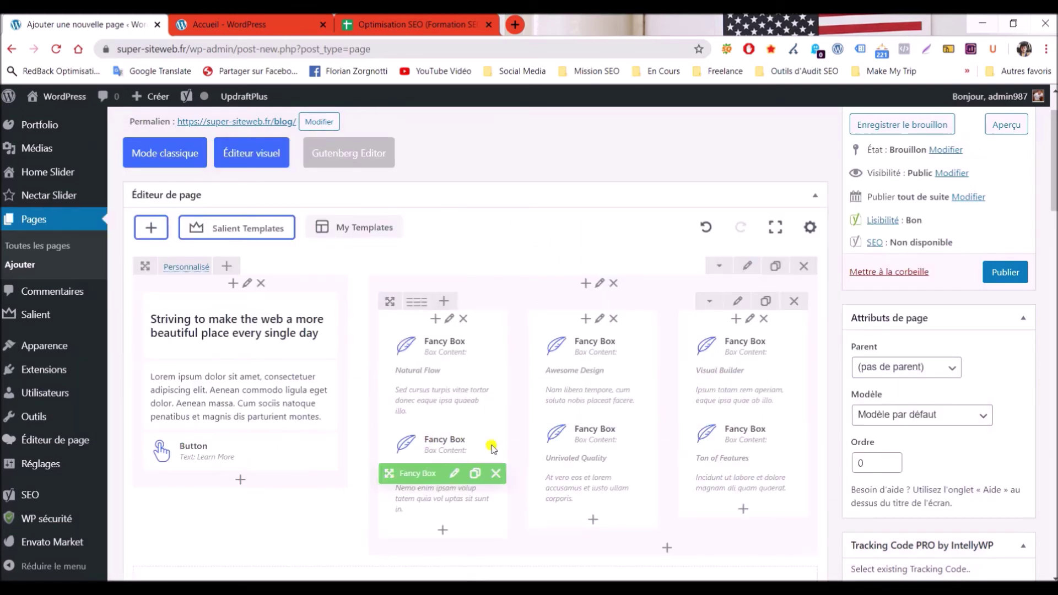
Preview the Blog page draft and examine how the service blocks are displayed
scroll(444, 428, "up", 2)
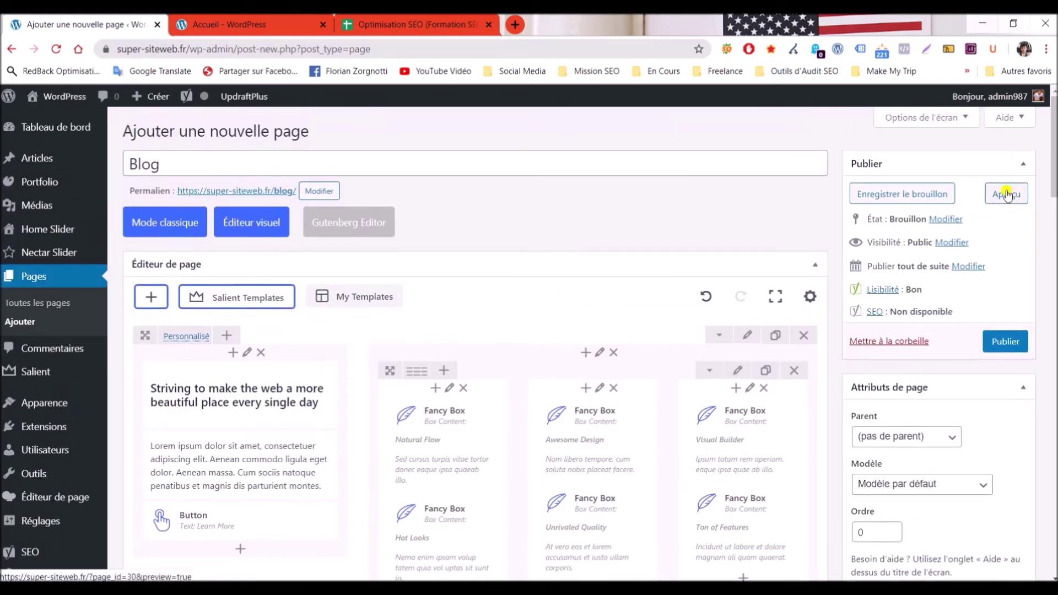
left_click(1015, 200)
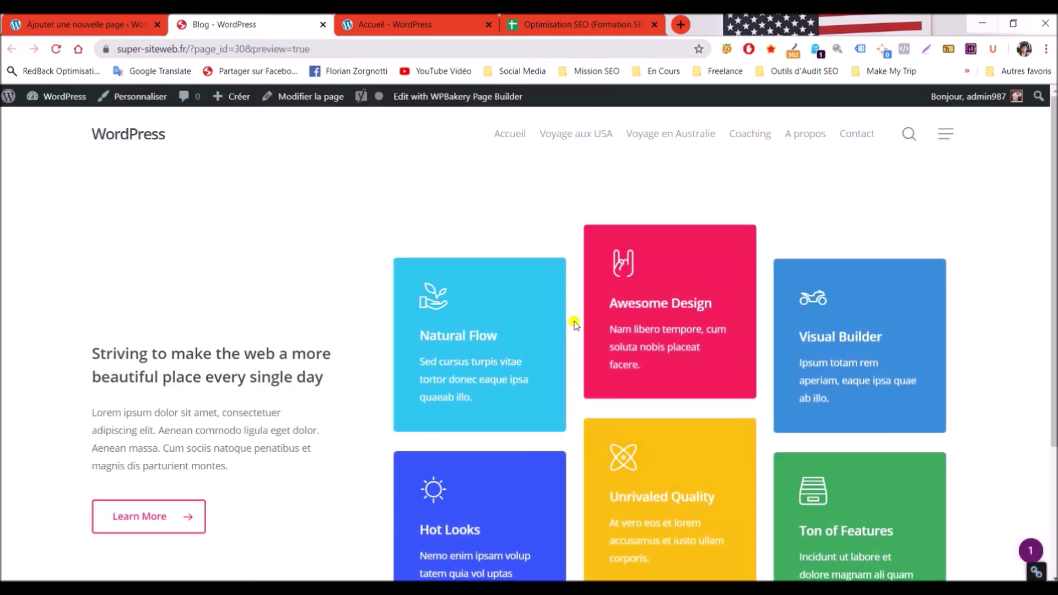
scroll(822, 331, "down", 2)
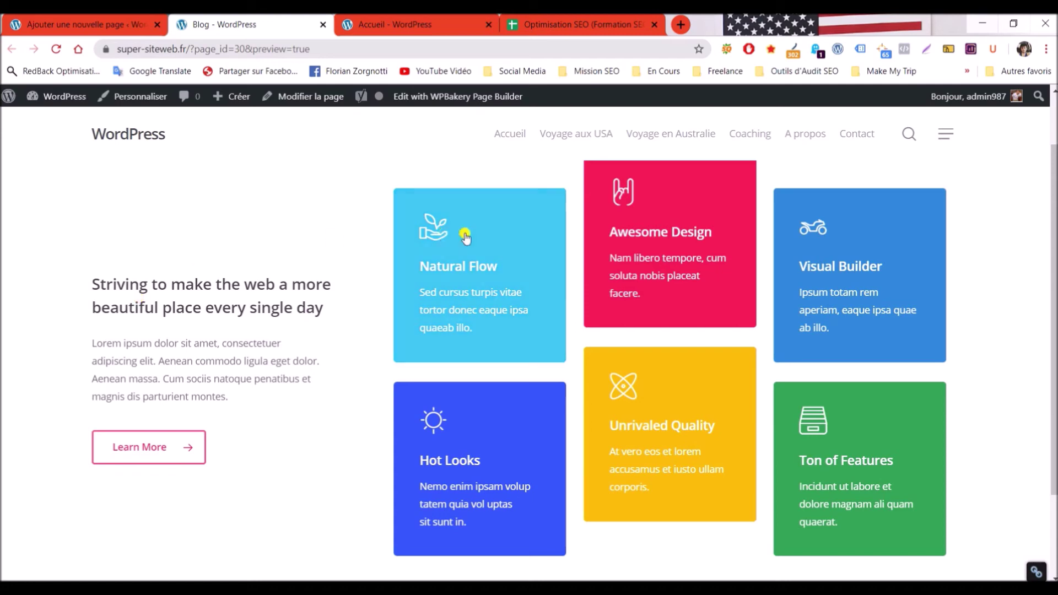
Go to the site's Contact page and open it for editing
left_click(858, 134)
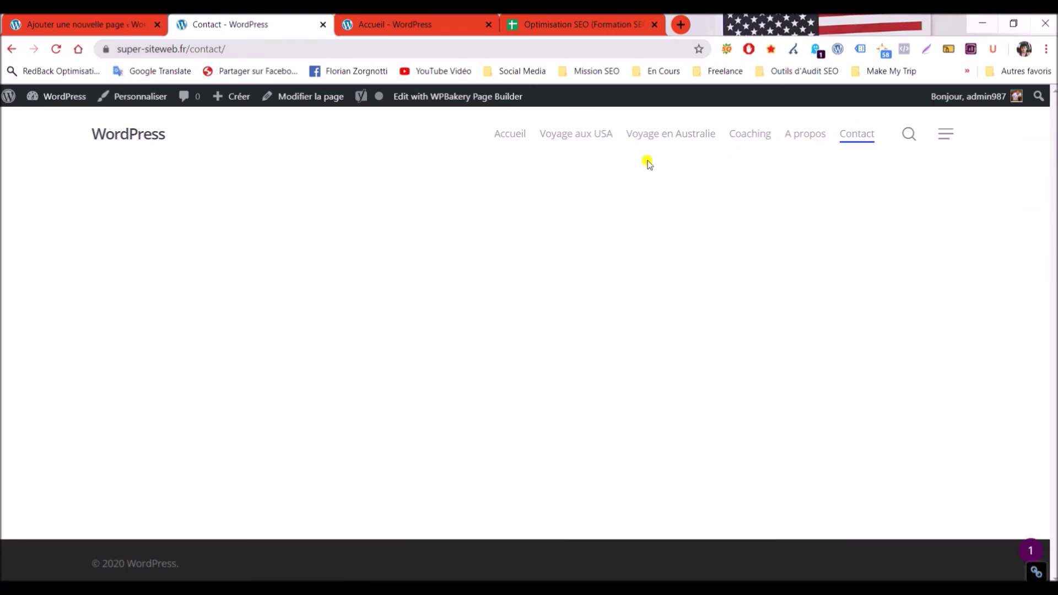
left_click(306, 100)
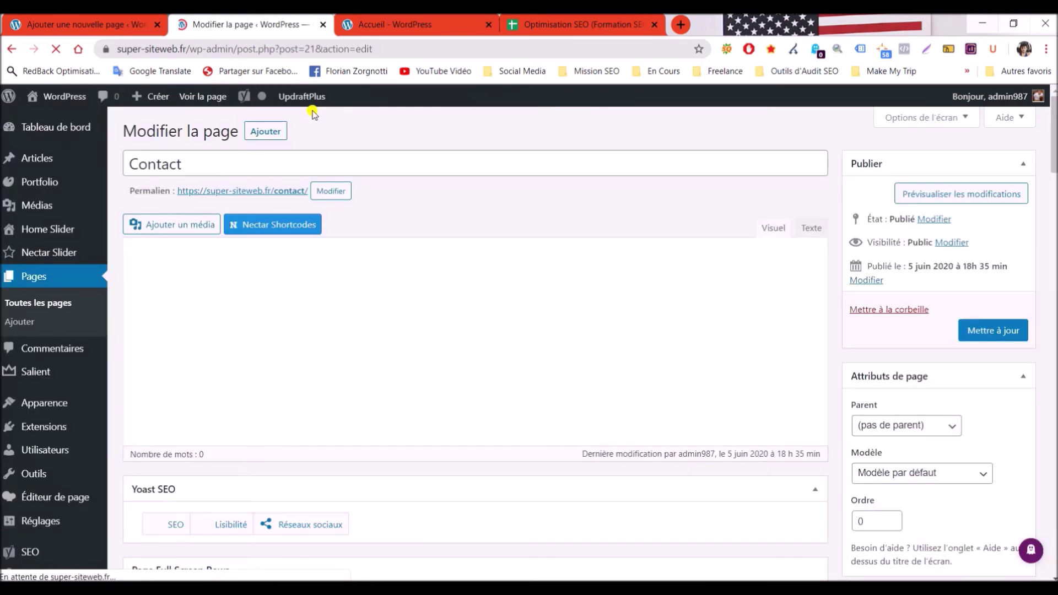
Leave the unsaved Blog page and search the directory of new plugins for "Contact form 7"
left_click(117, 19)
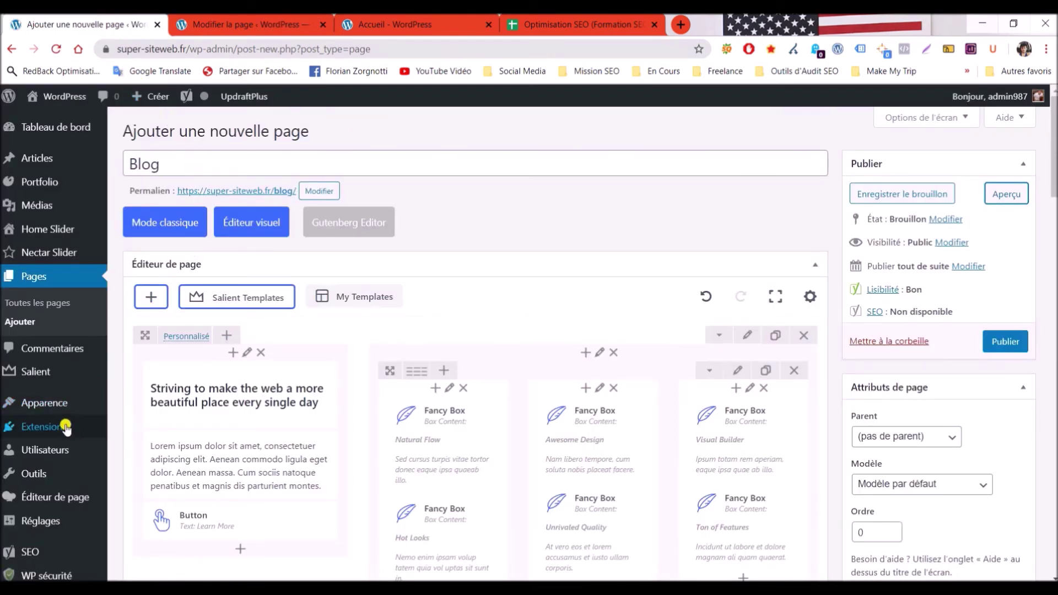
mouse_move(71, 425)
left_click(127, 448)
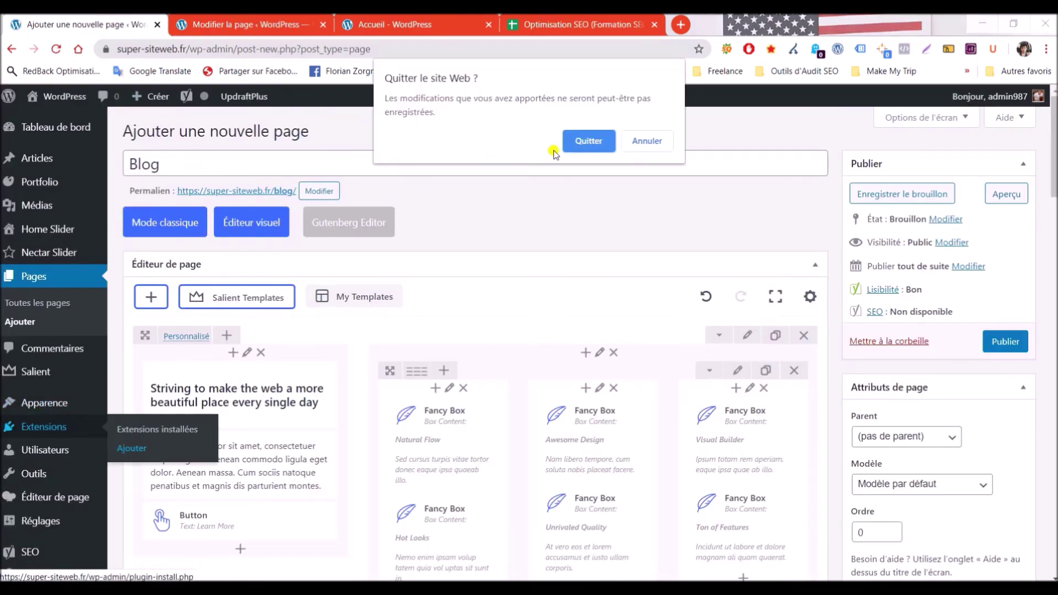
key("Return")
left_click(874, 165)
type("Contact form 7")
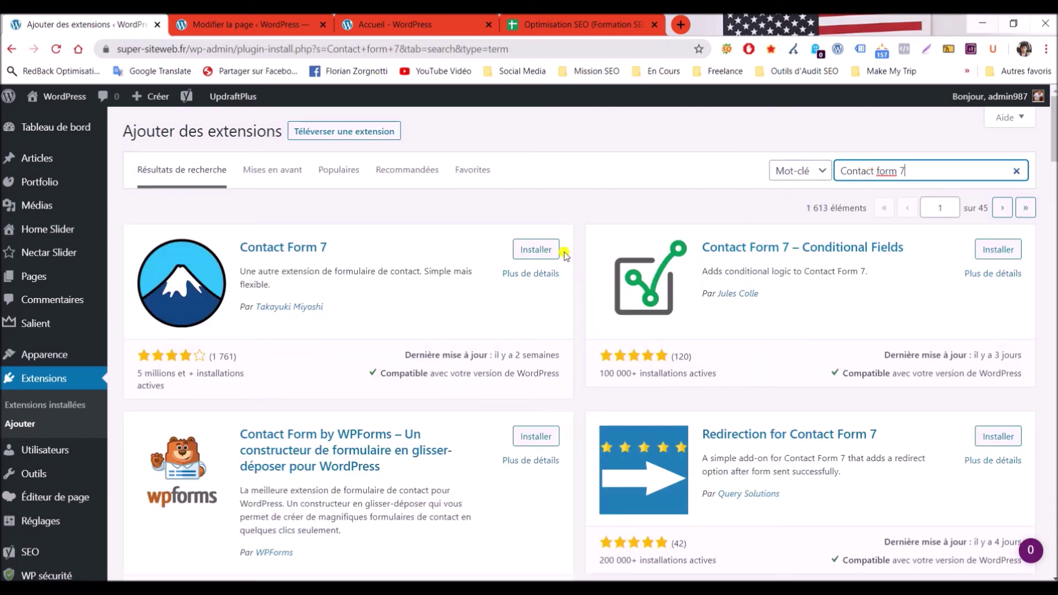
Install and activate the Contact Form 7 plugin, and go to its list of contact forms
left_click(538, 251)
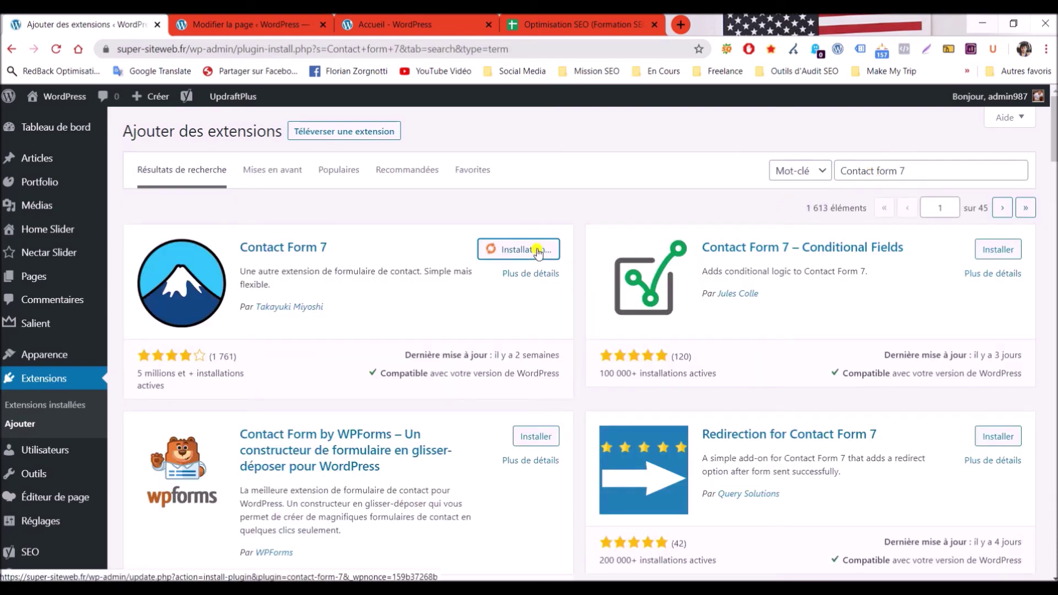
left_click(538, 251)
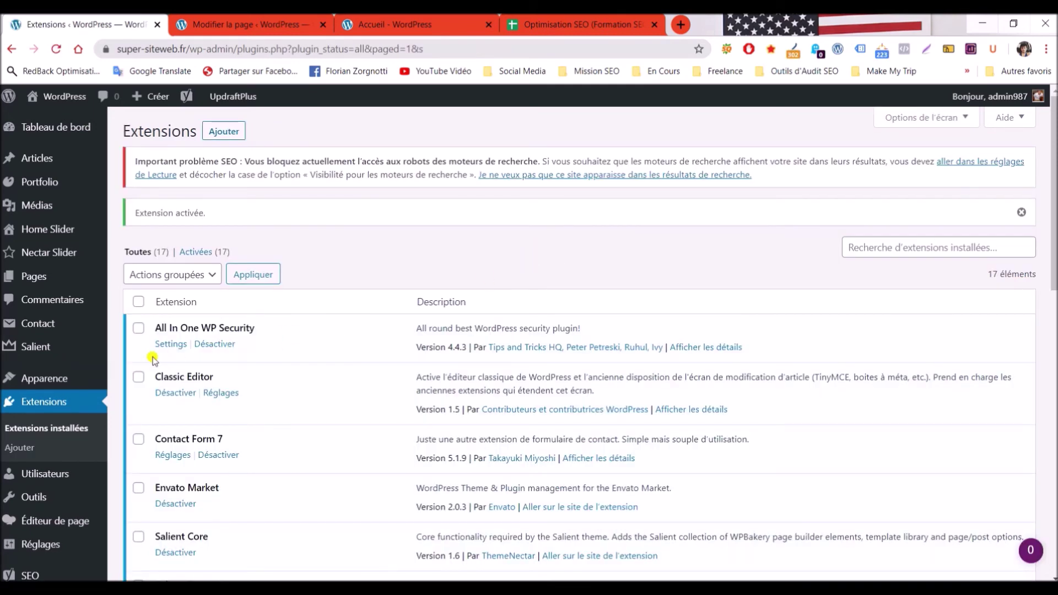
mouse_move(23, 329)
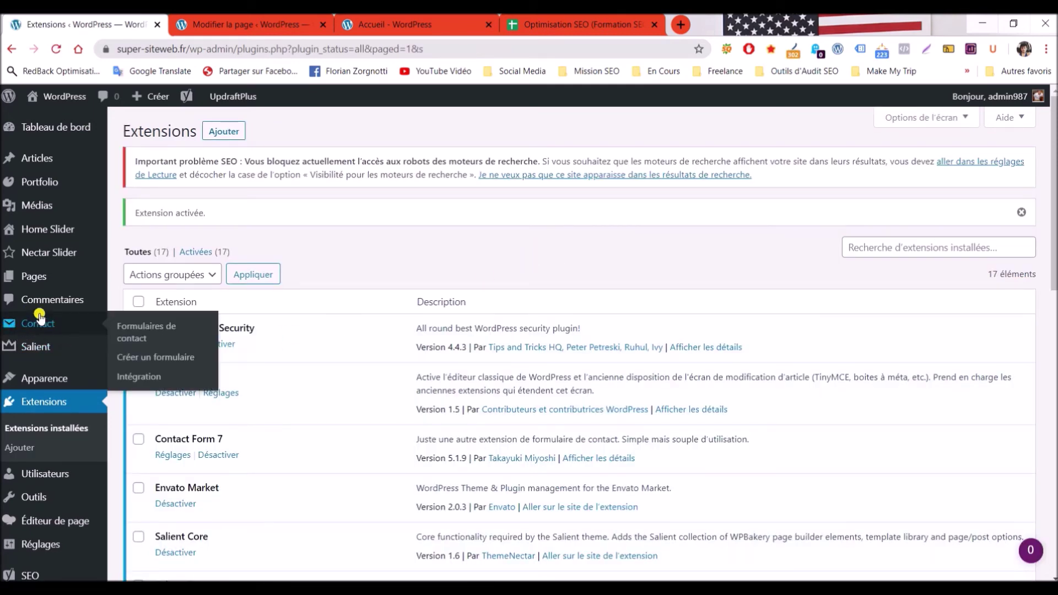
left_click(128, 325)
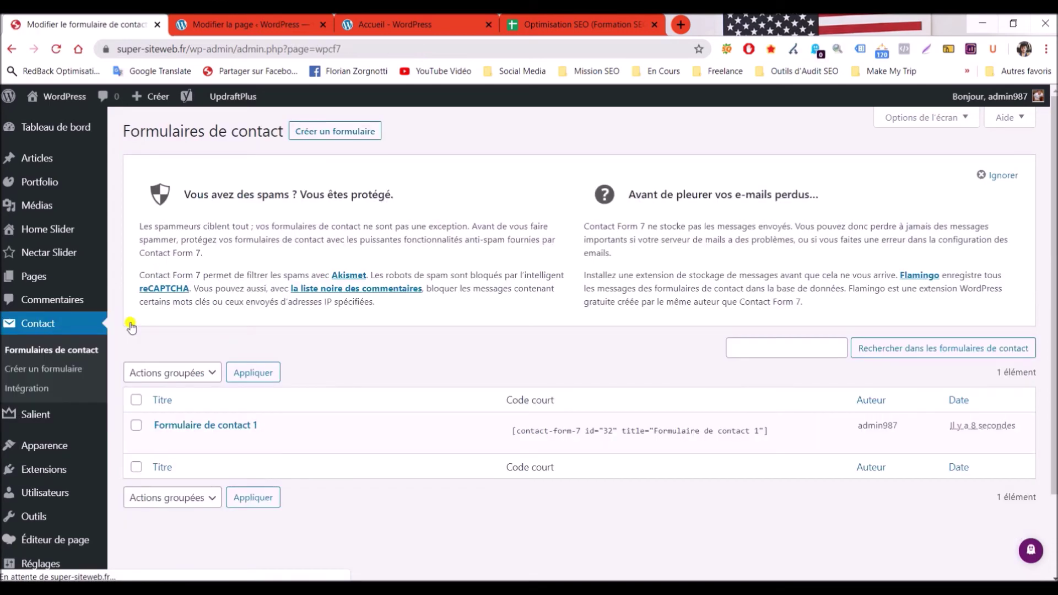
Open "Formulaire de contact 1" for editing and examine the labels and field tags of its template
mouse_move(286, 428)
left_click(171, 441)
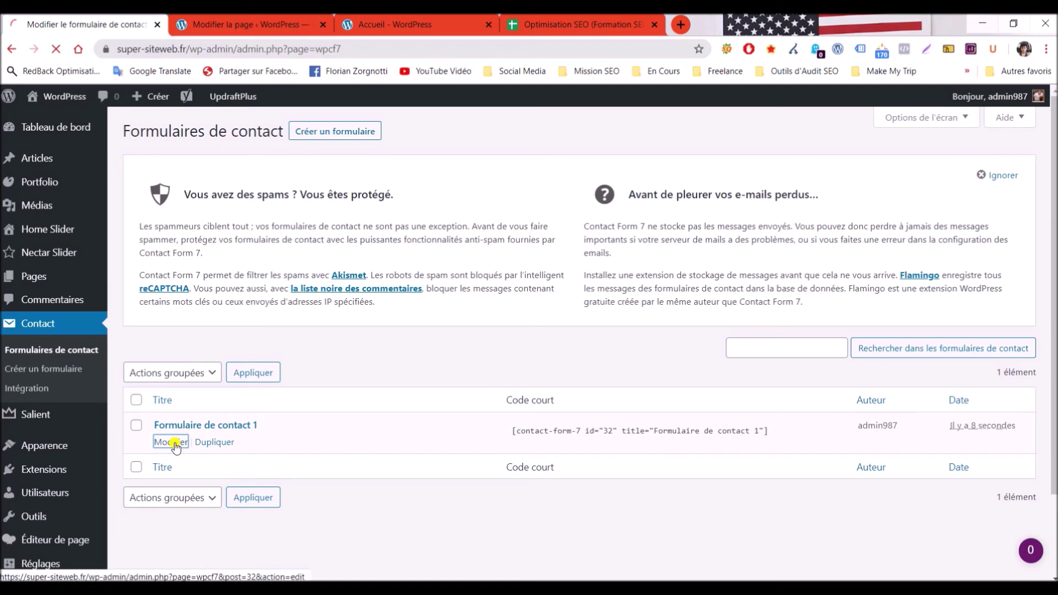
scroll(447, 365, "down", 2)
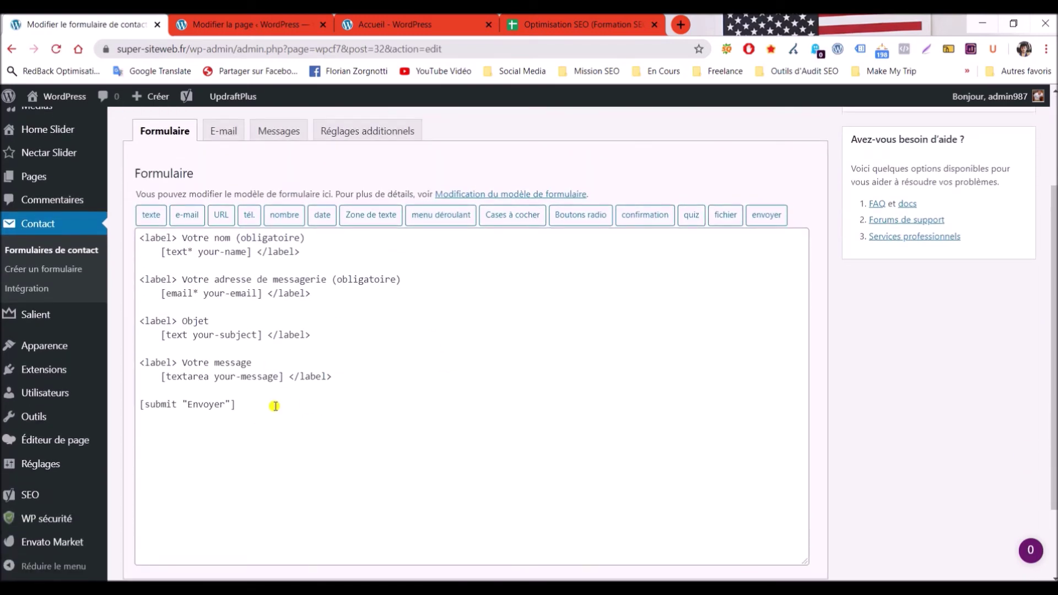
left_click_drag(235, 238, 184, 239)
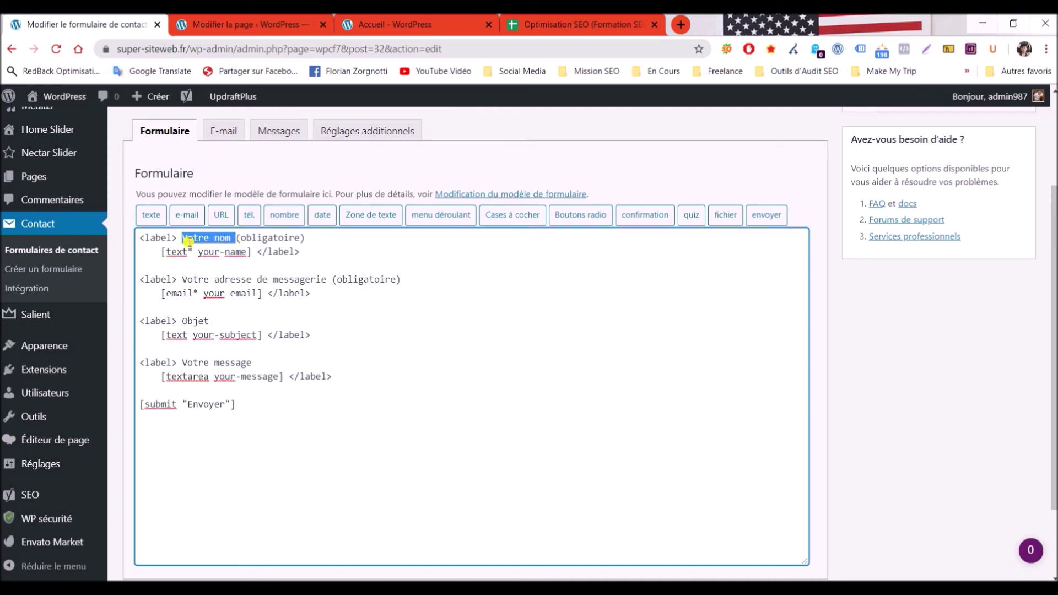
left_click(188, 241)
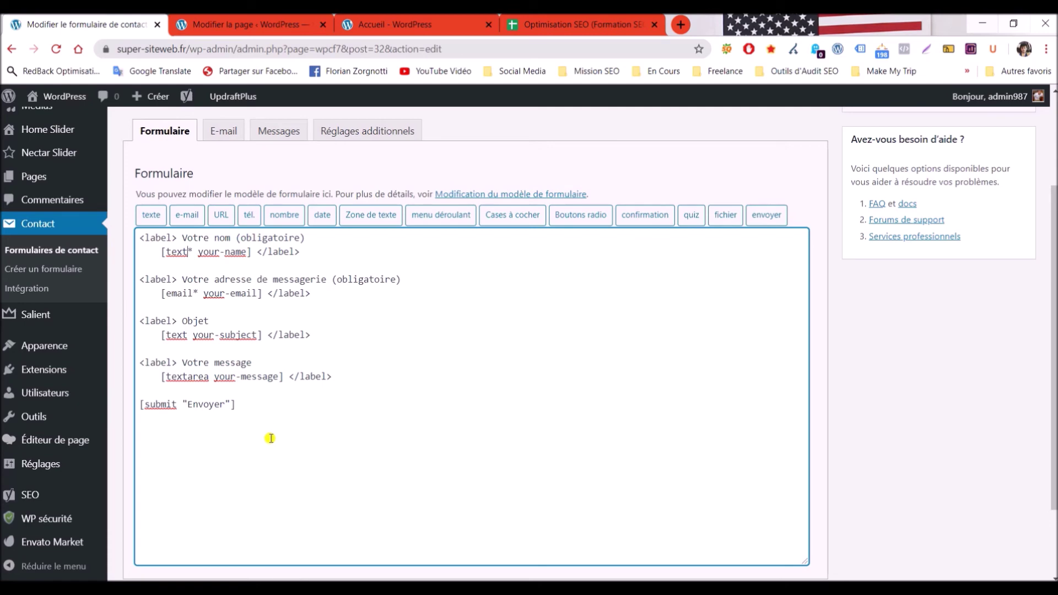
Copy the shortcode of "Formulaire de contact 1" and paste it into the Contact page's content in text mode
scroll(270, 438, "up", 3)
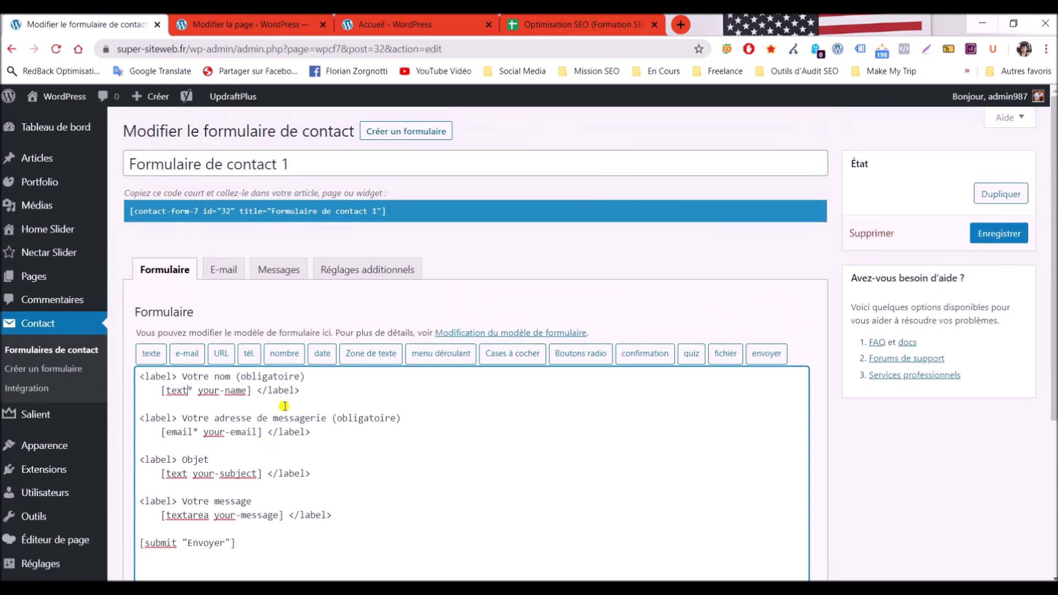
left_click(243, 205)
key("ctrl+c")
right_click(243, 206)
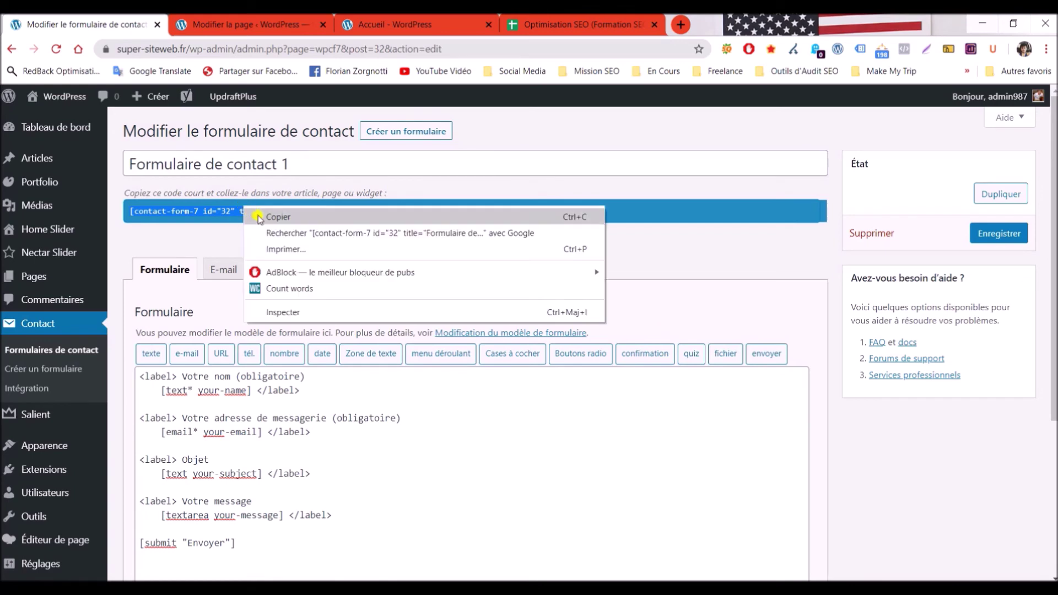
left_click(261, 217)
left_click(257, 22)
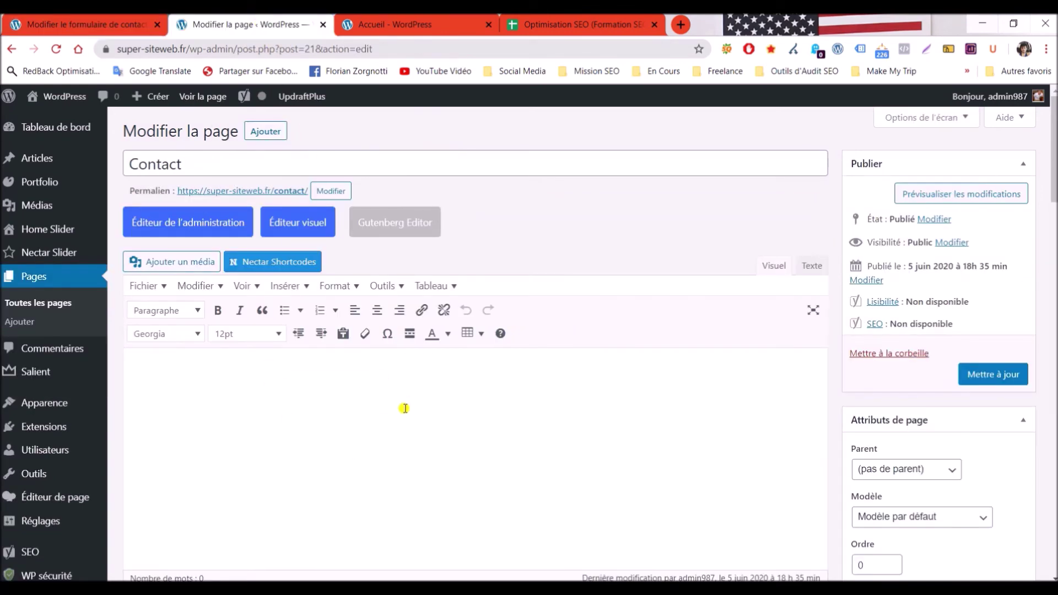
left_click(811, 265)
left_click(473, 324)
right_click(474, 325)
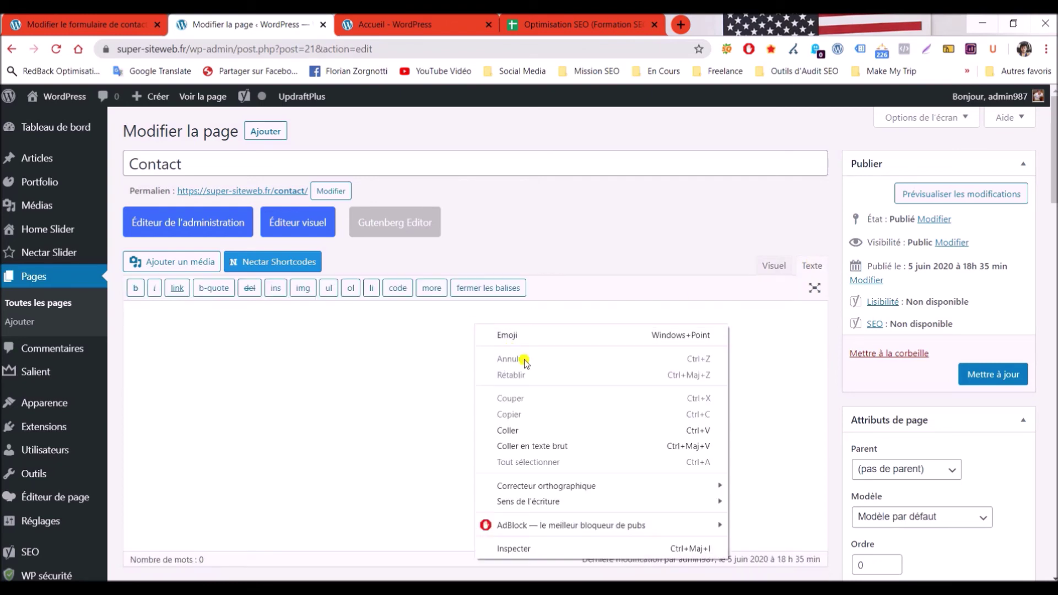
left_click(538, 428)
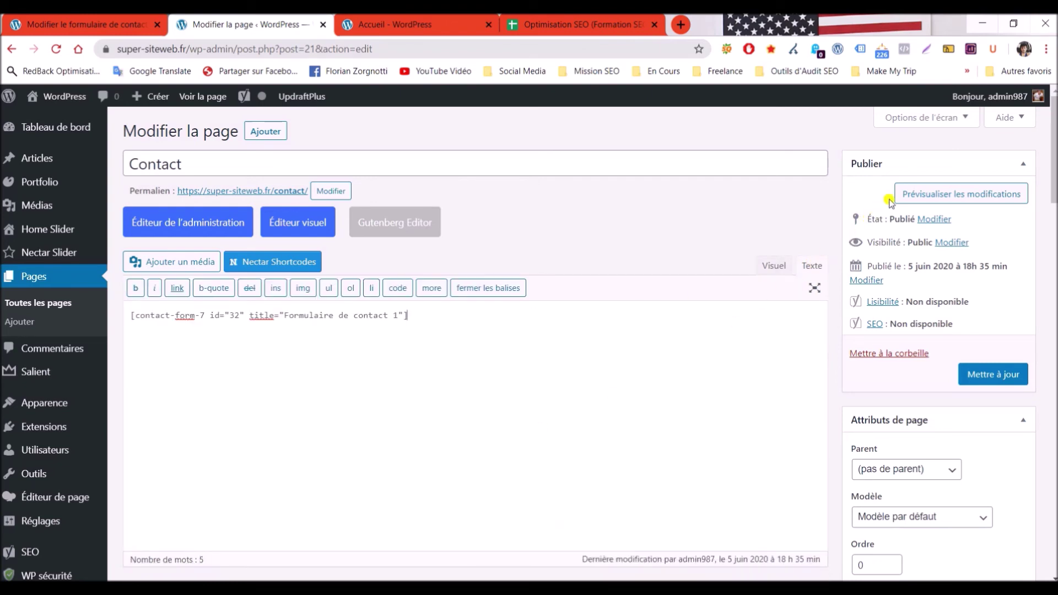
Preview the Contact page and examine the contact form down to its Envoyer button
left_click(926, 194)
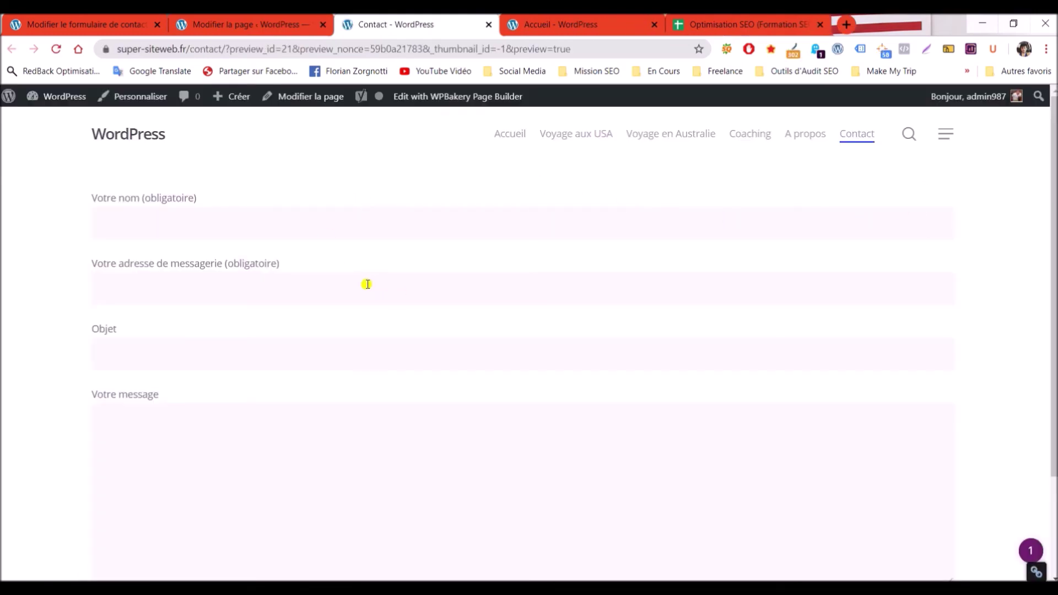
scroll(366, 284, "down", 3)
left_click(201, 432)
scroll(193, 405, "down", 3)
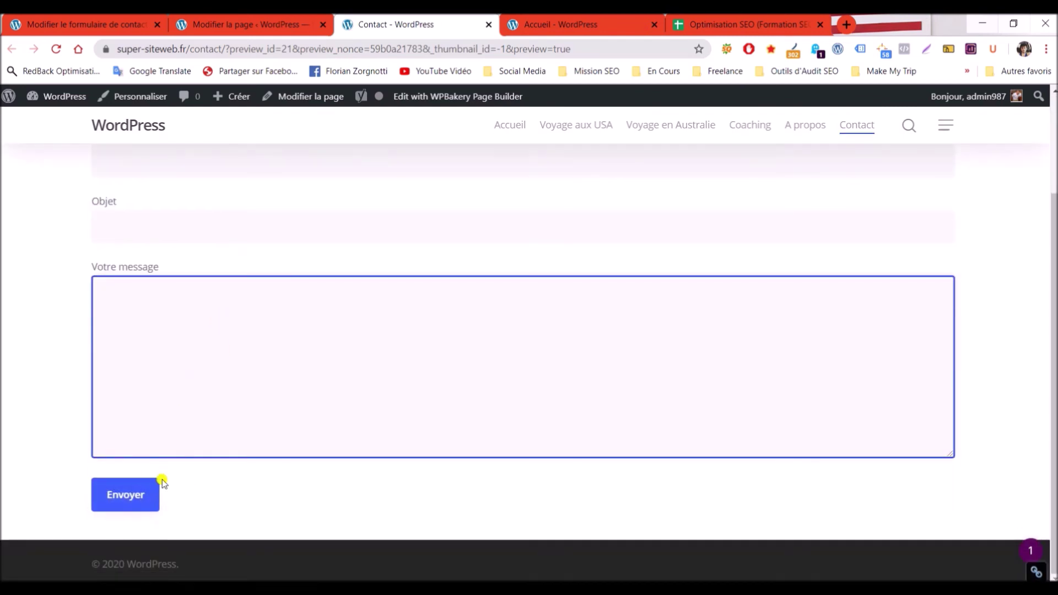
Return to the contact form's template and insert a telephone field tag with the default settings
left_click(235, 27)
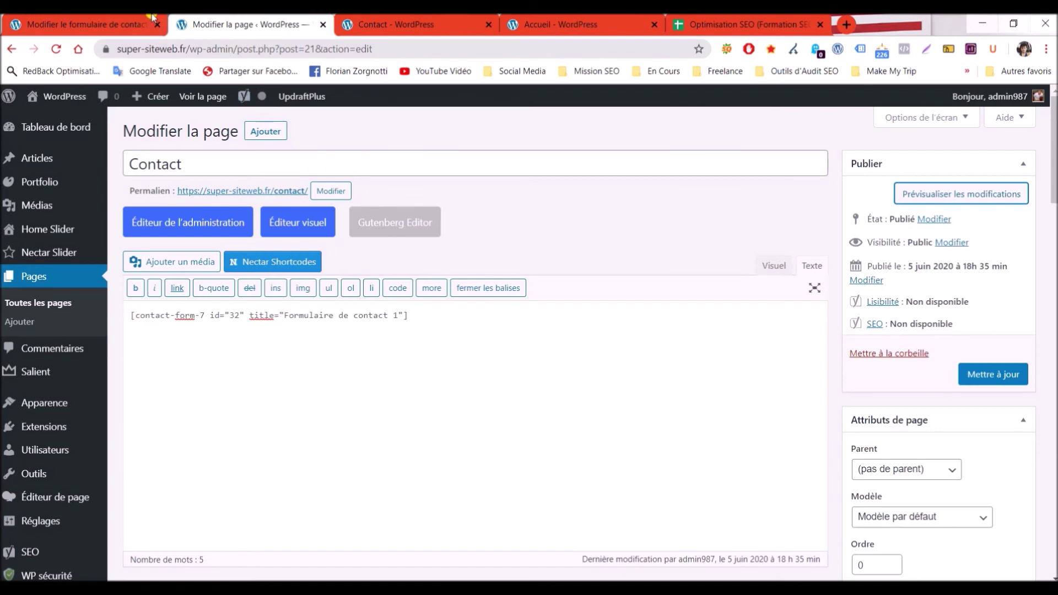
left_click(100, 24)
scroll(311, 307, "down", 2)
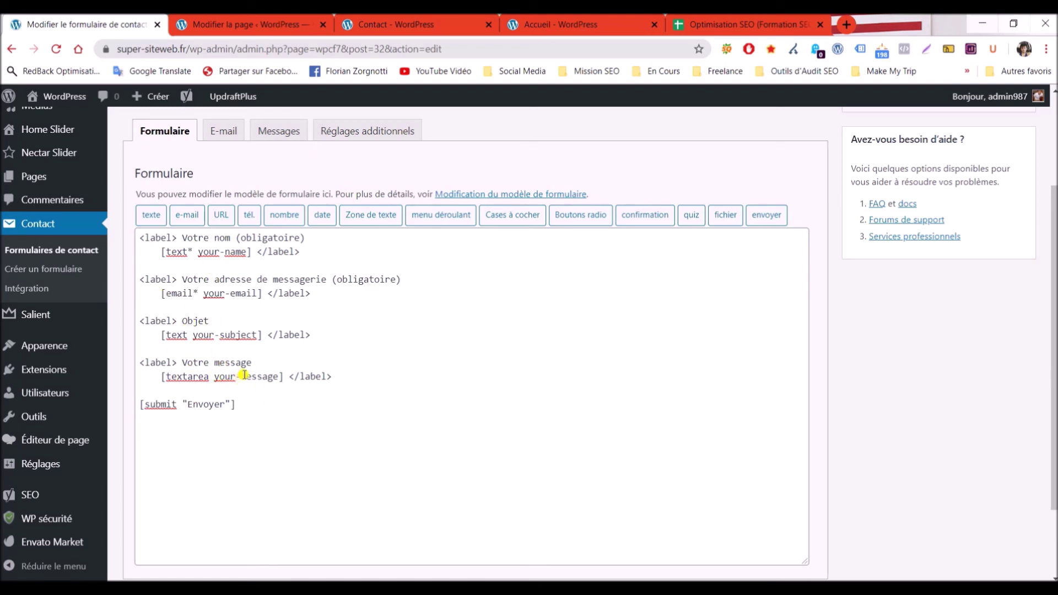
left_click(253, 216)
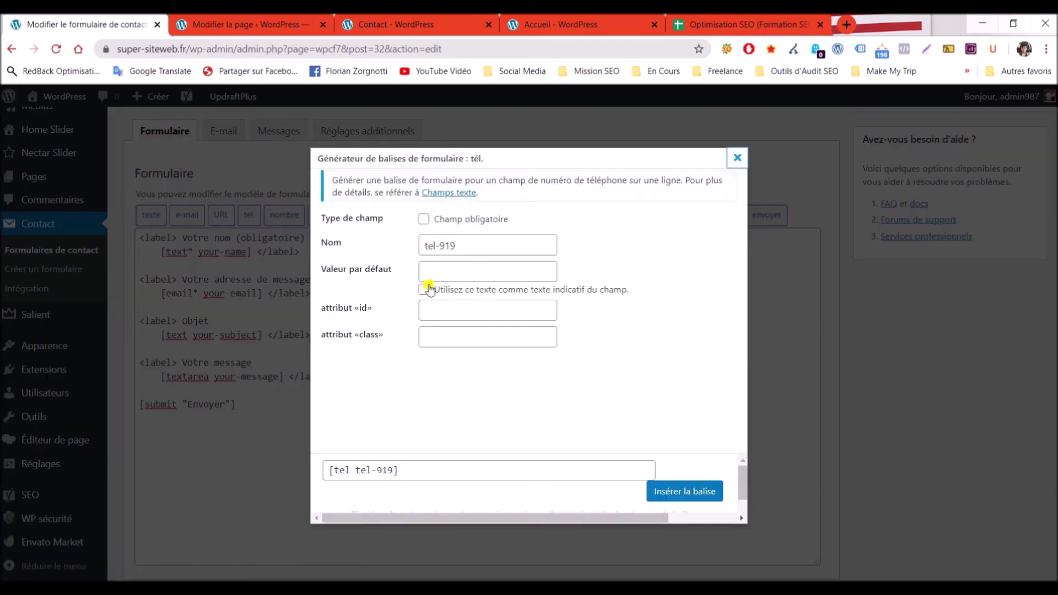
scroll(441, 374, "down", 1)
left_click(677, 479)
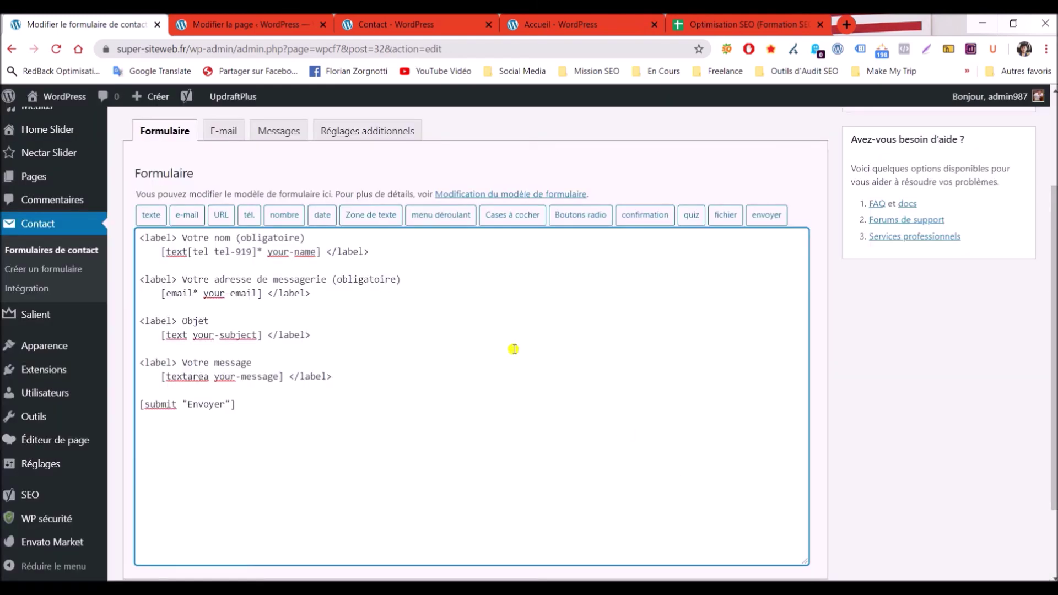
Move the telephone tag out of the name field to its own line between the email and Objet fields
left_click_drag(257, 254, 189, 256)
key("ctrl+c")
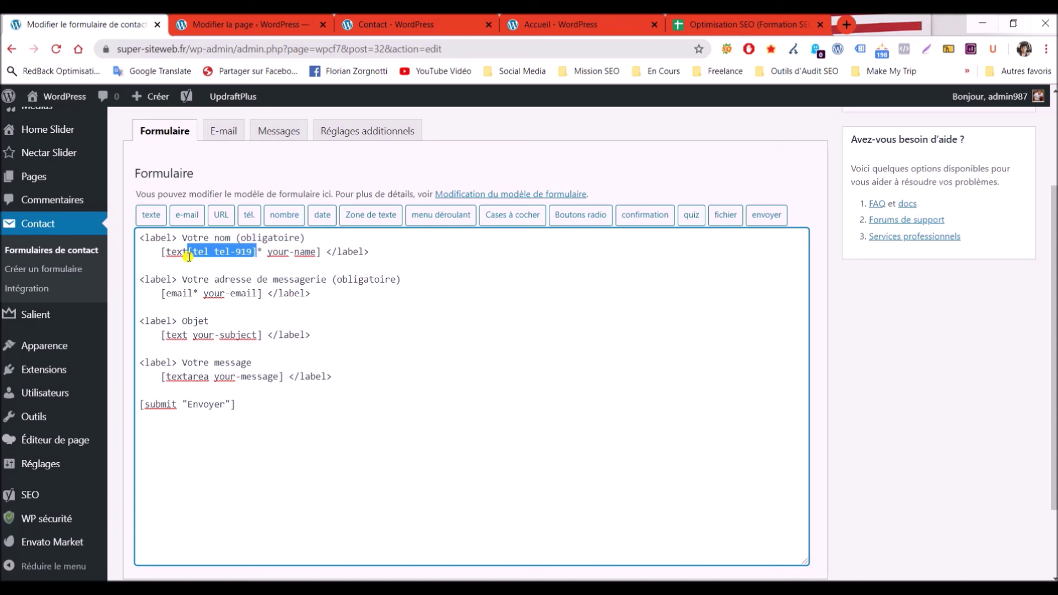
key("BackSpace")
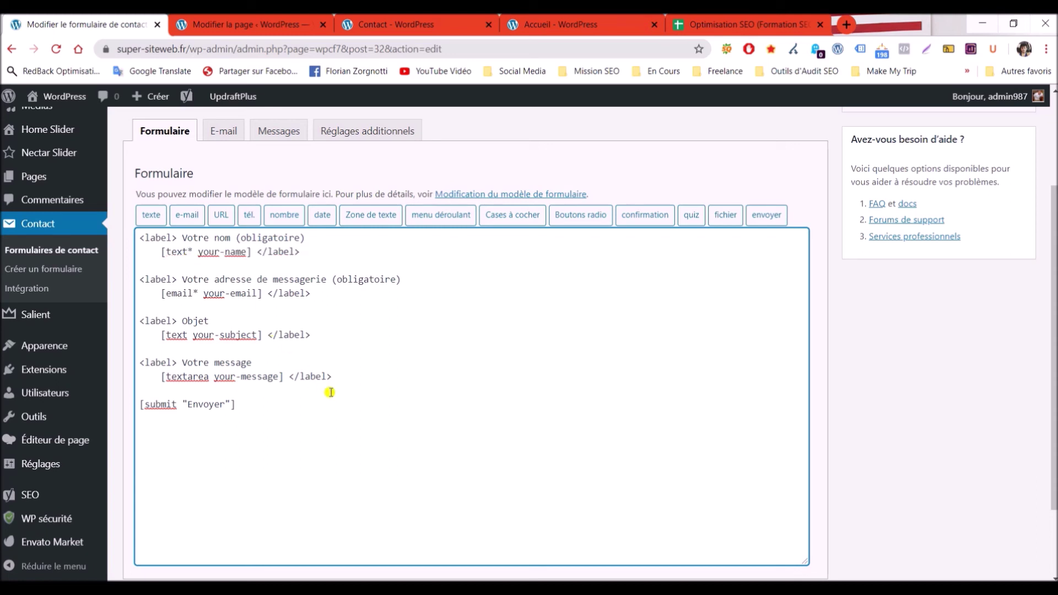
key("Return")
key("Return")
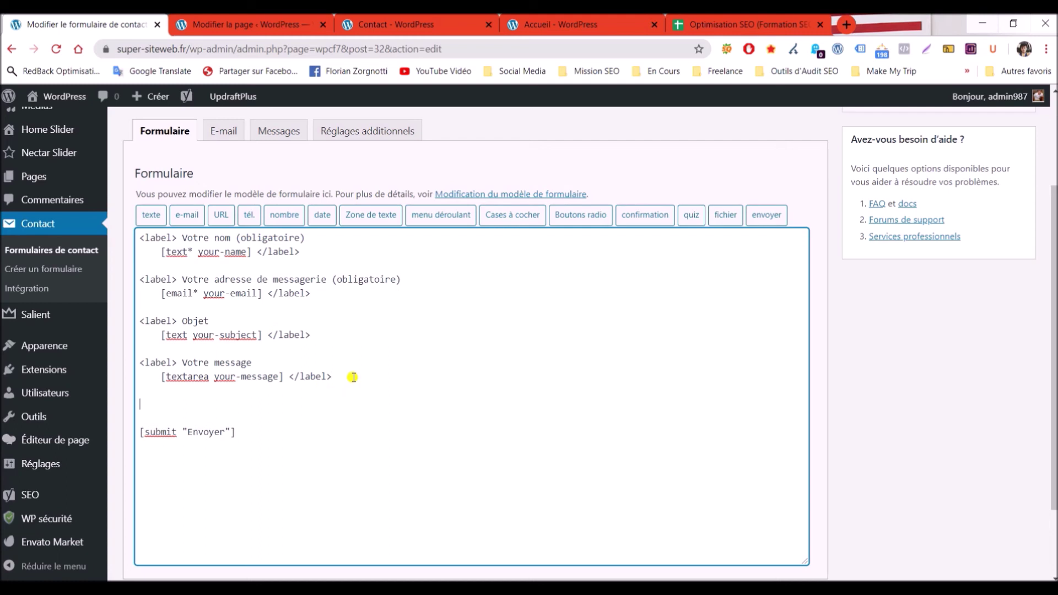
key("BackSpace")
key("BackSpace")
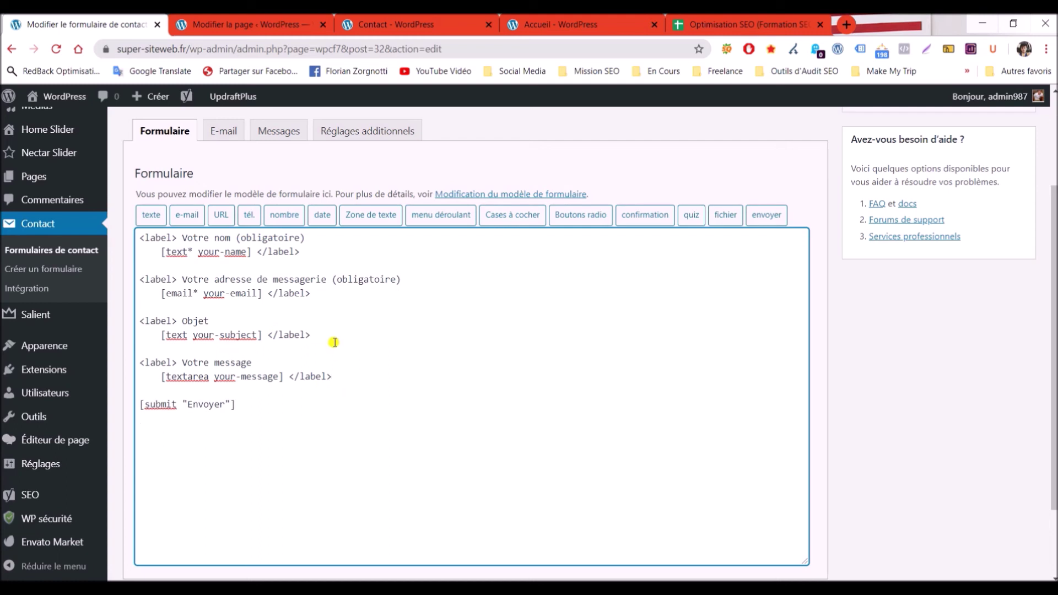
left_click(329, 297)
key("Return")
key("Return")
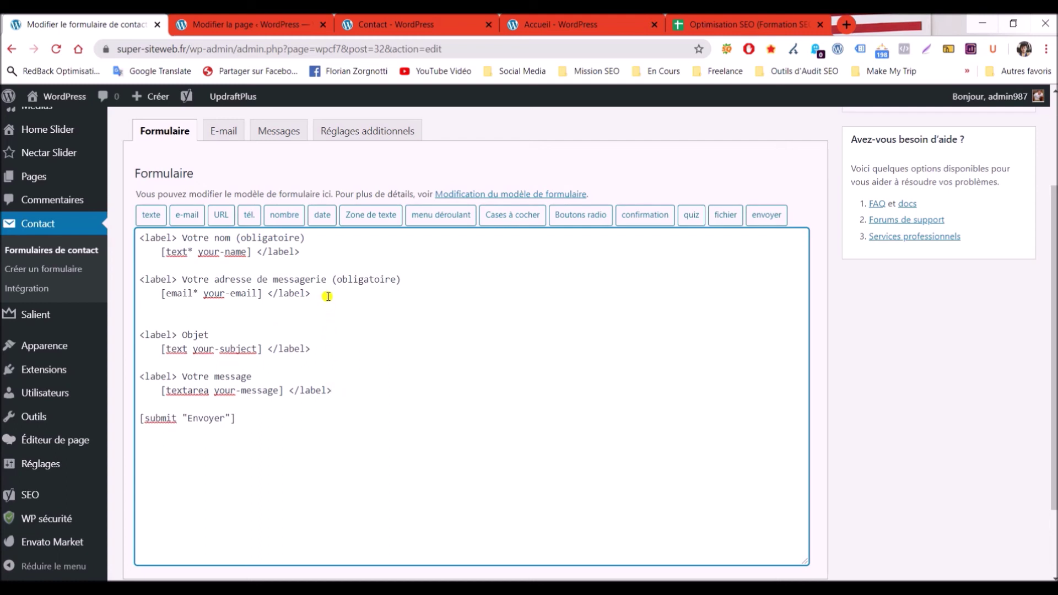
key("ctrl+v")
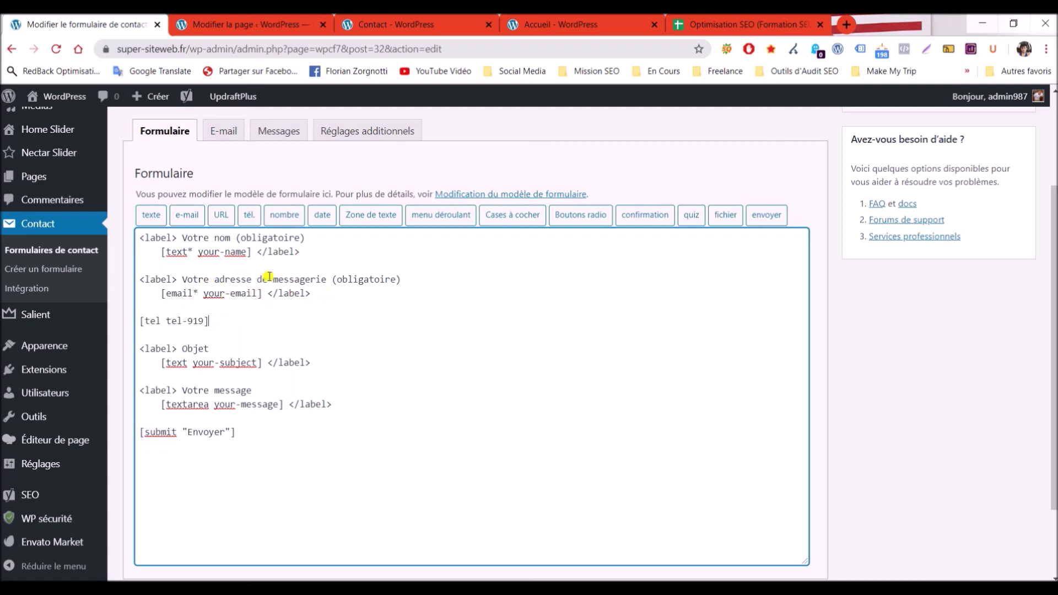
Duplicate the email field's whole label block directly above the telephone tag
left_click_drag(312, 292, 137, 280)
key("ctrl+c")
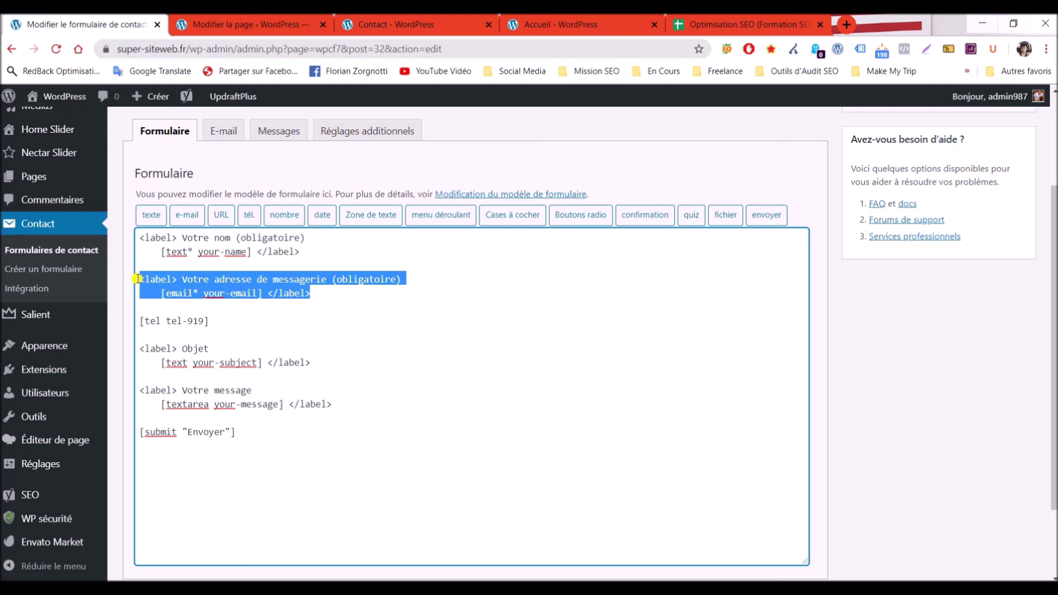
left_click(151, 307)
key("Return")
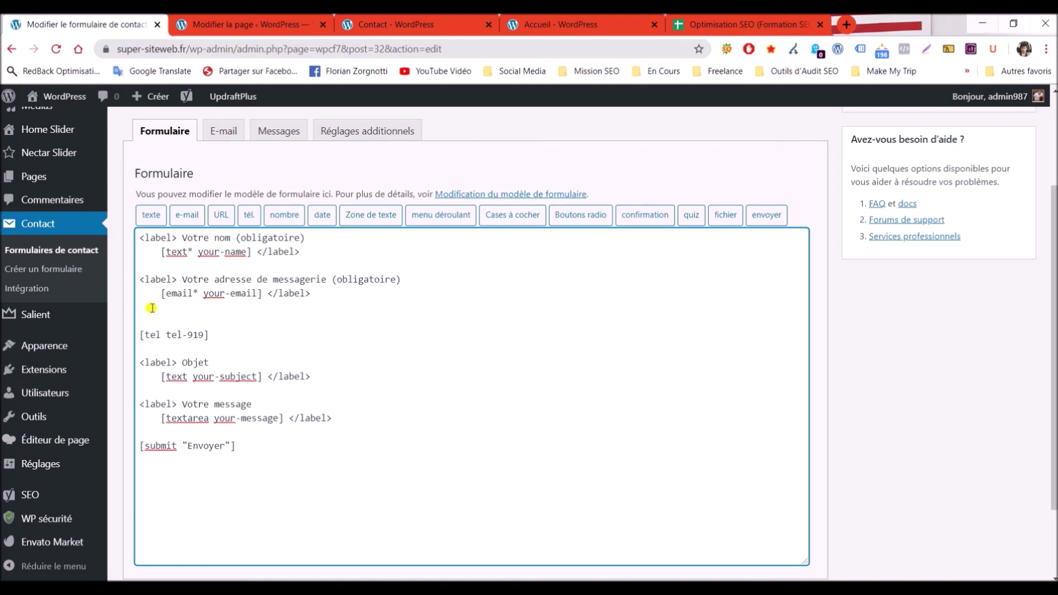
key("ctrl+v")
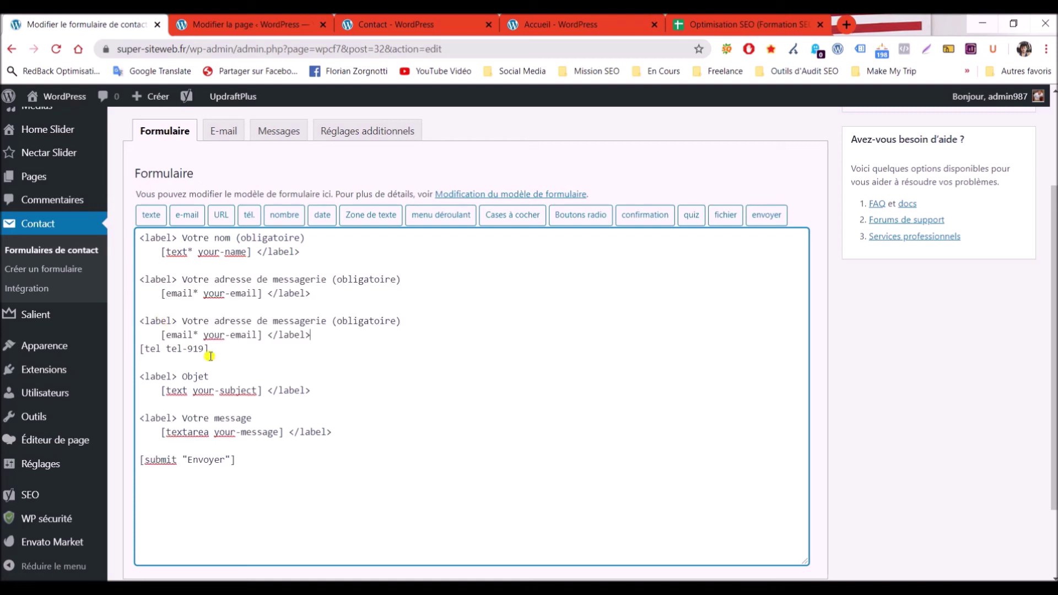
Replace the email tag in the duplicated block with the telephone tag and remove the leftover tag and extra line below
left_click_drag(210, 349, 142, 350)
key("ctrl+c")
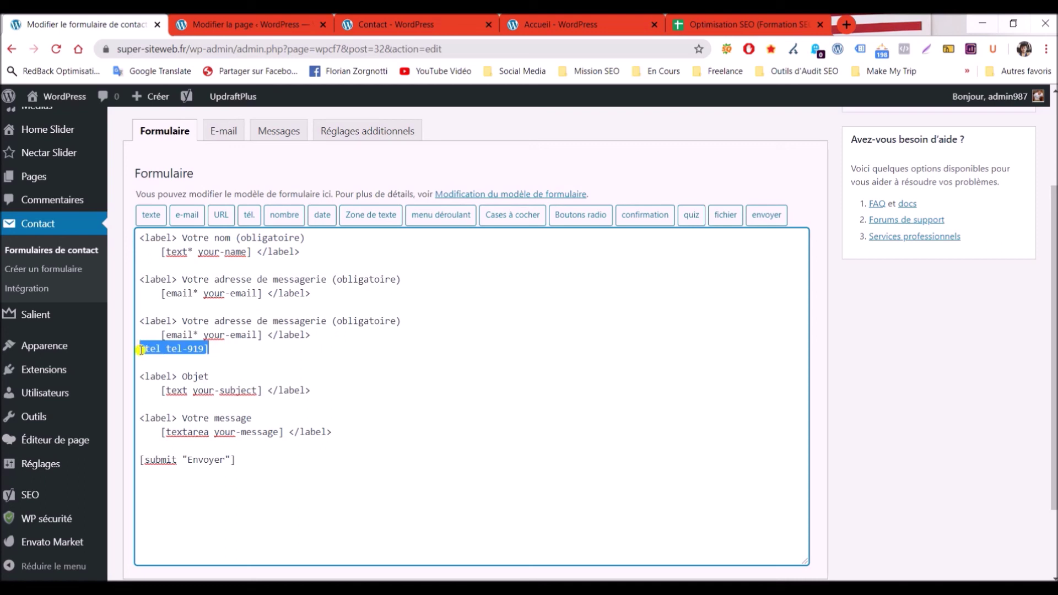
left_click_drag(263, 334, 125, 349)
key("ctrl+v")
key("BackSpace")
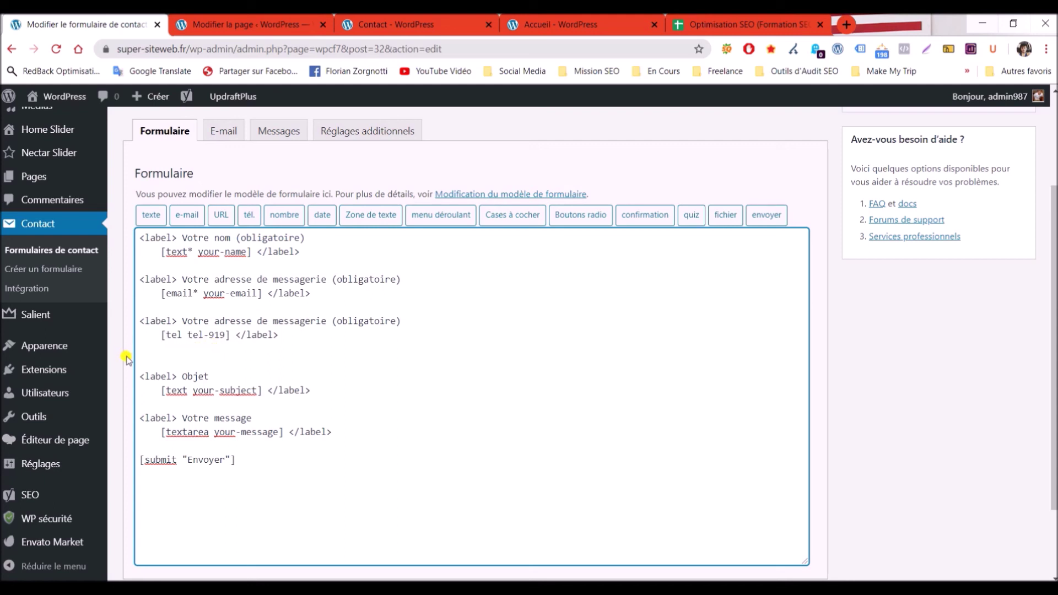
key("BackSpace")
Change the telephone field's label to "Votre téléphone" and save the contact form
left_click_drag(403, 320, 216, 324)
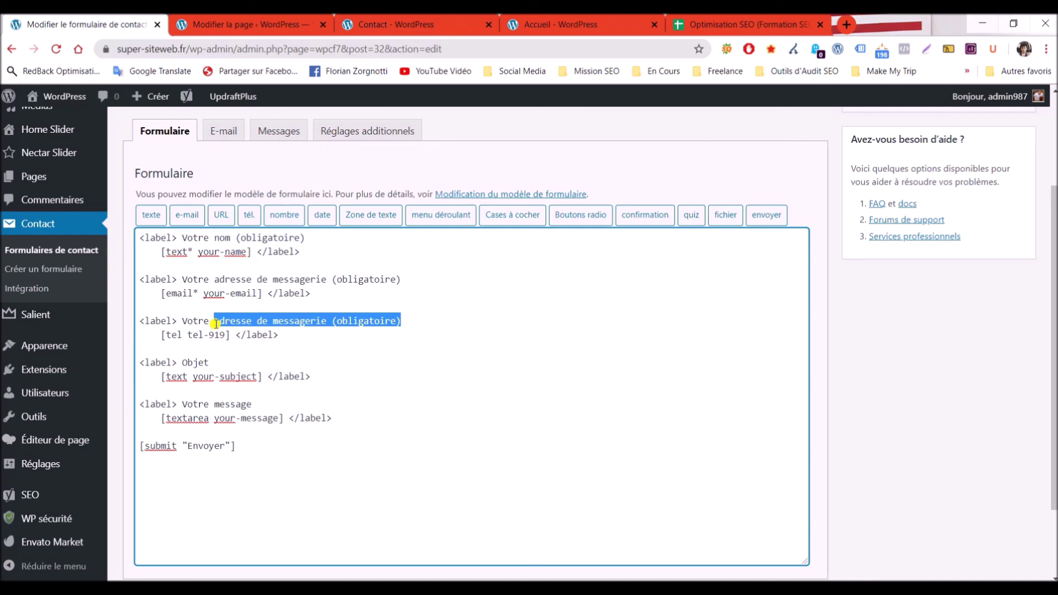
type("téléphone")
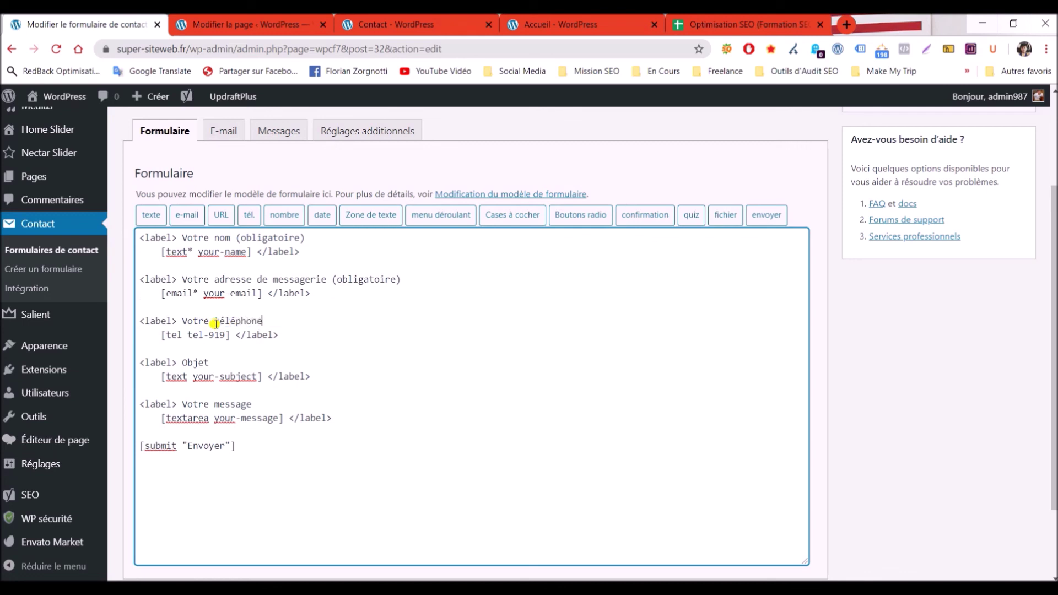
scroll(217, 324, "down", 2)
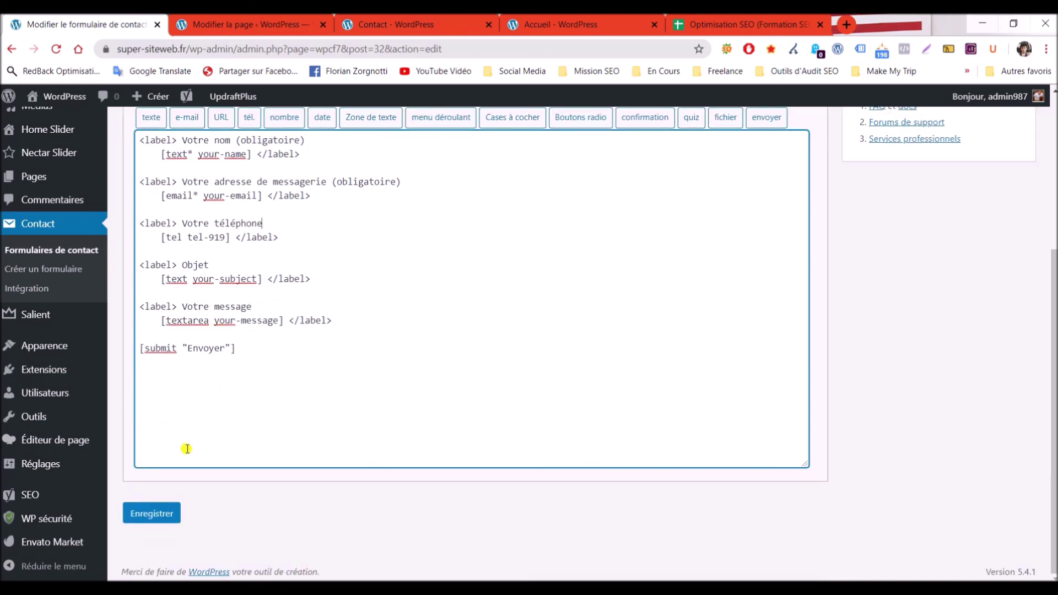
left_click(162, 512)
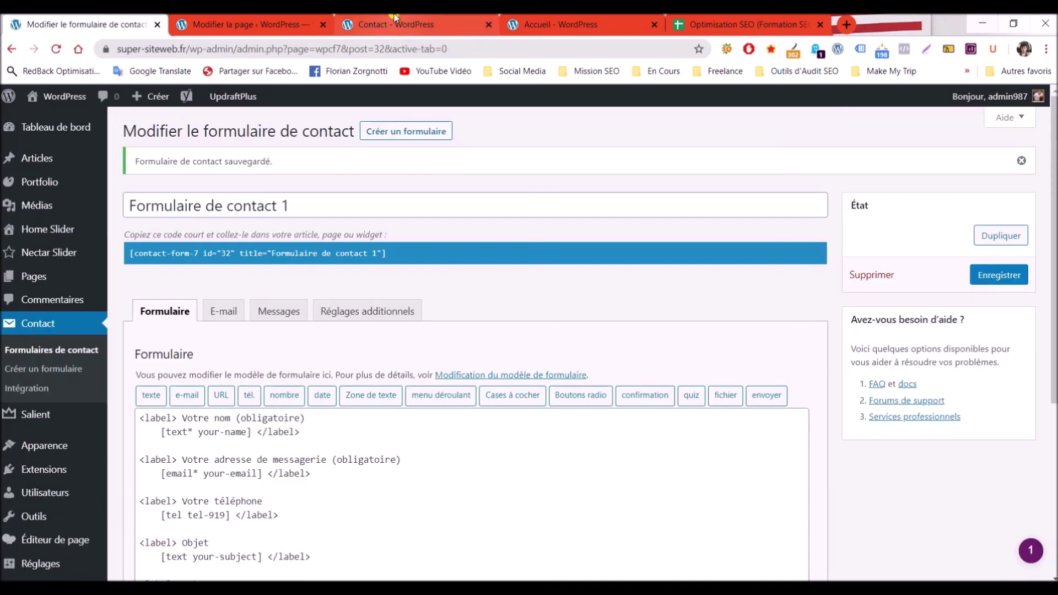
Reload the Contact page preview and check the telephone field's placement in the form
left_click(395, 17)
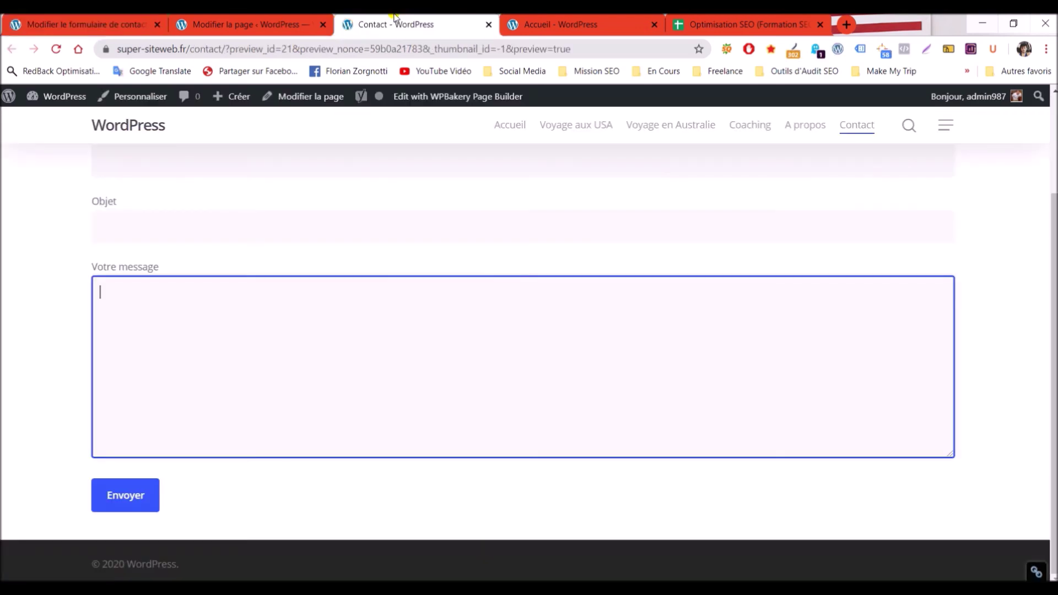
left_click(55, 49)
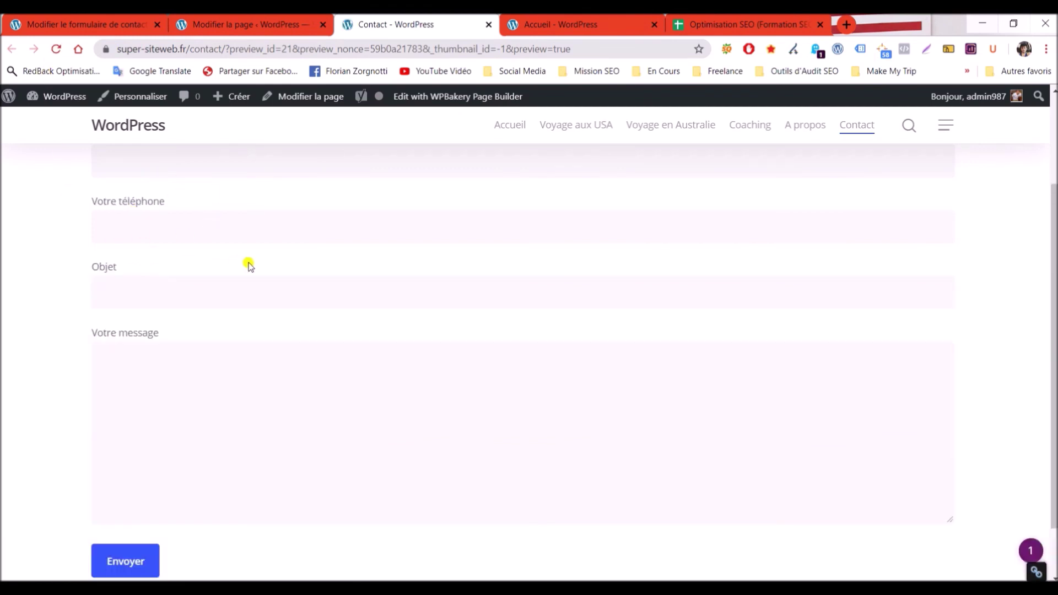
scroll(264, 292, "up", 2)
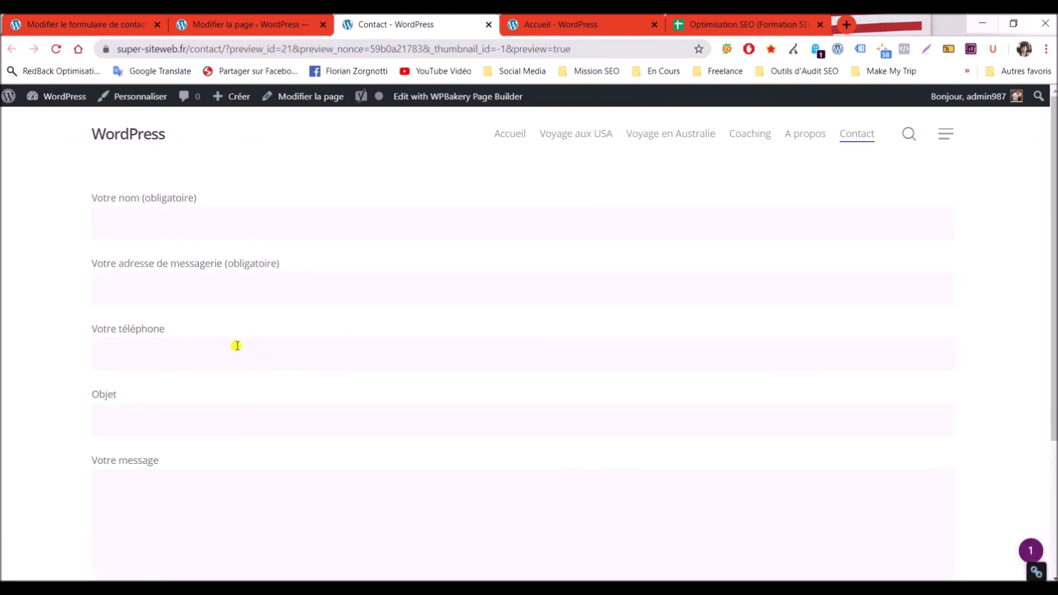
Return to the contact form editor and review its e-mail template, including recipient, sender, subject and message body
left_click(89, 25)
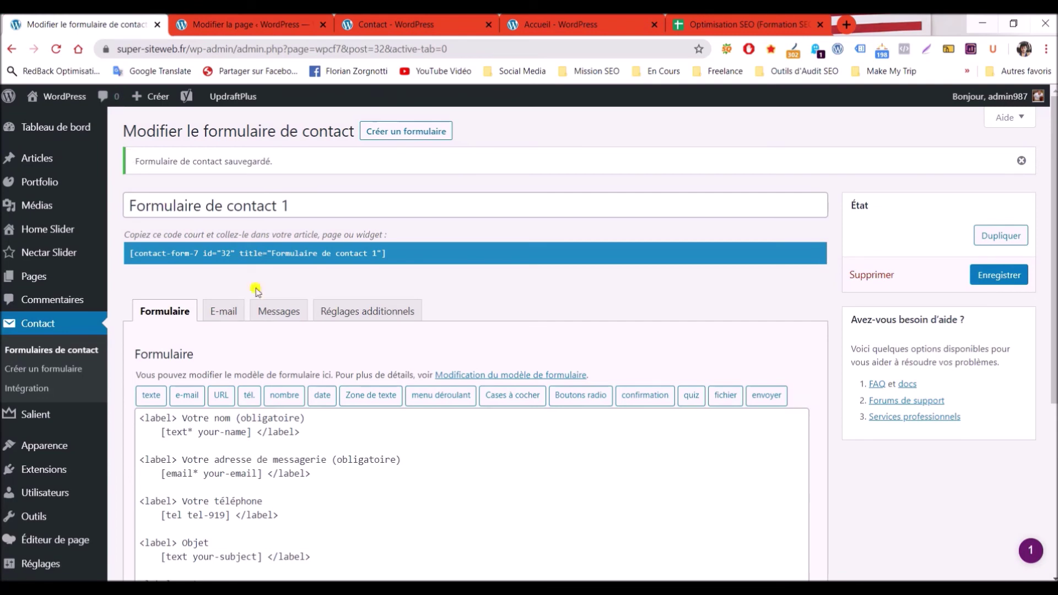
left_click(224, 312)
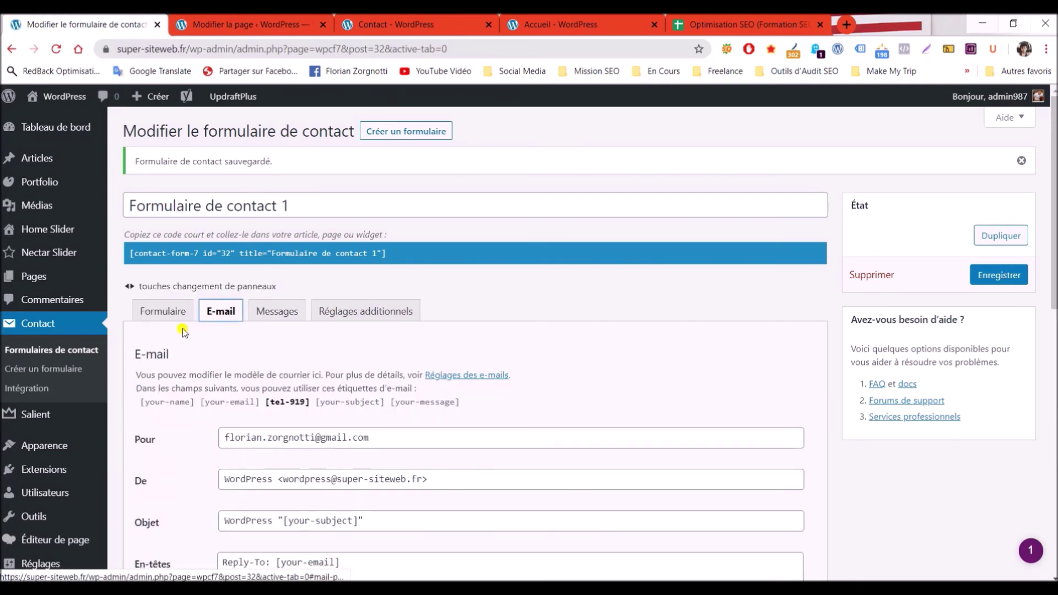
scroll(187, 275, "down", 3)
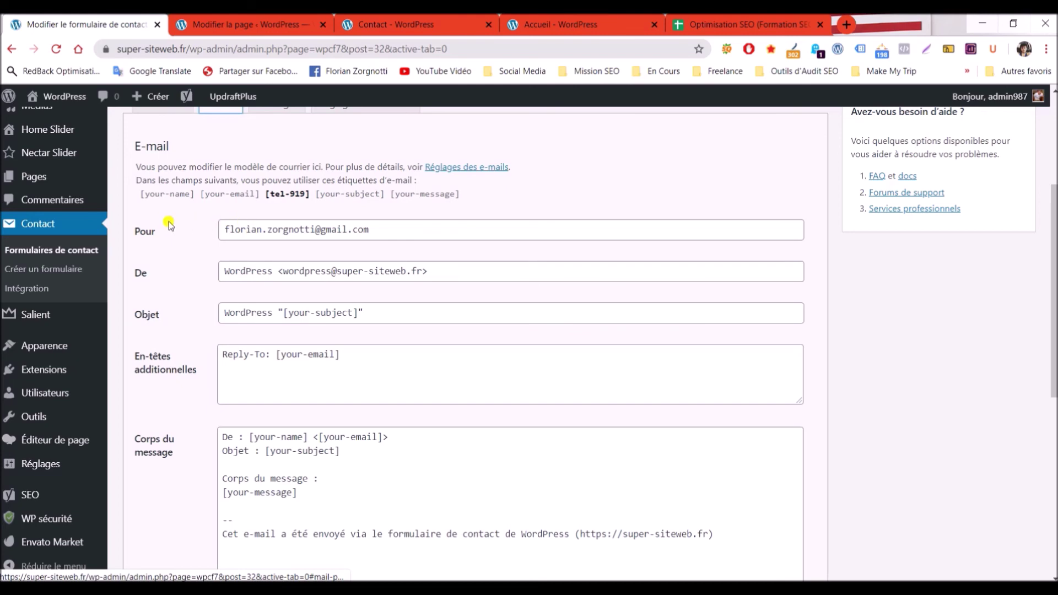
scroll(166, 226, "down", 2)
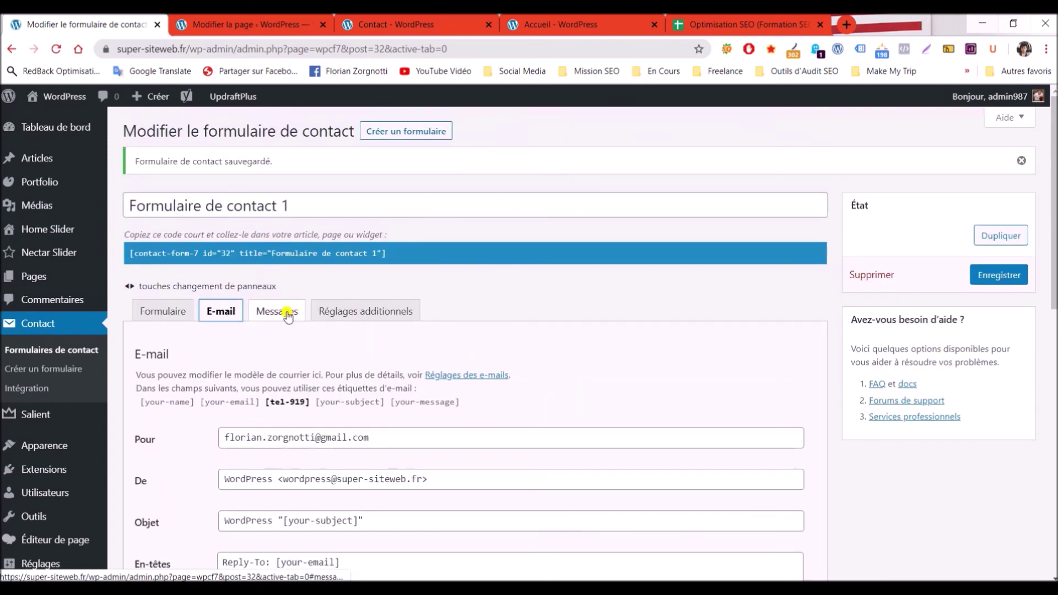
Review the contact form's notification messages for successful sending, errors and field validation
left_click(287, 316)
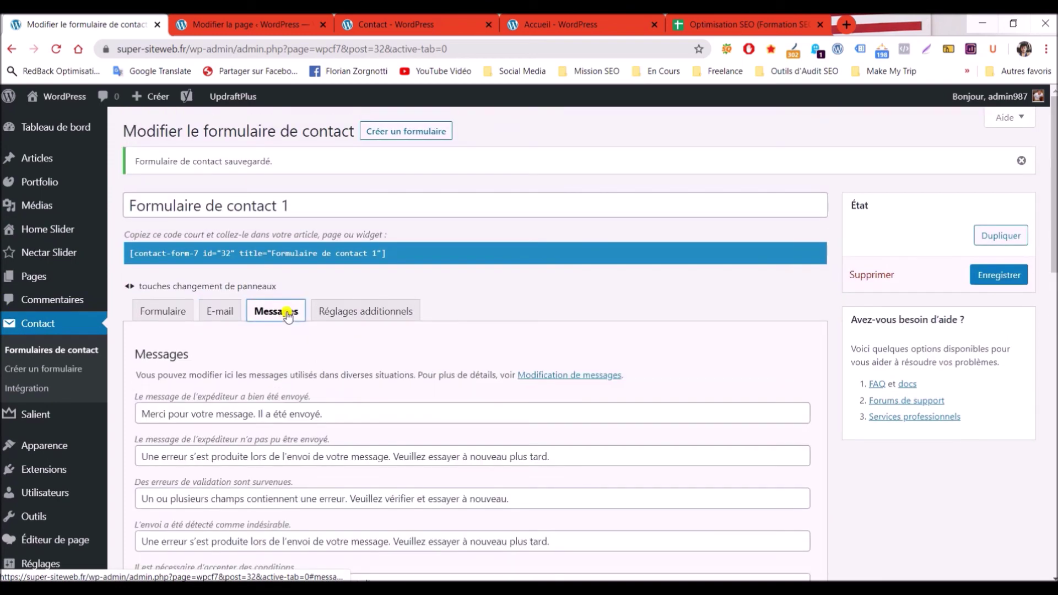
scroll(529, 353, "down", 2)
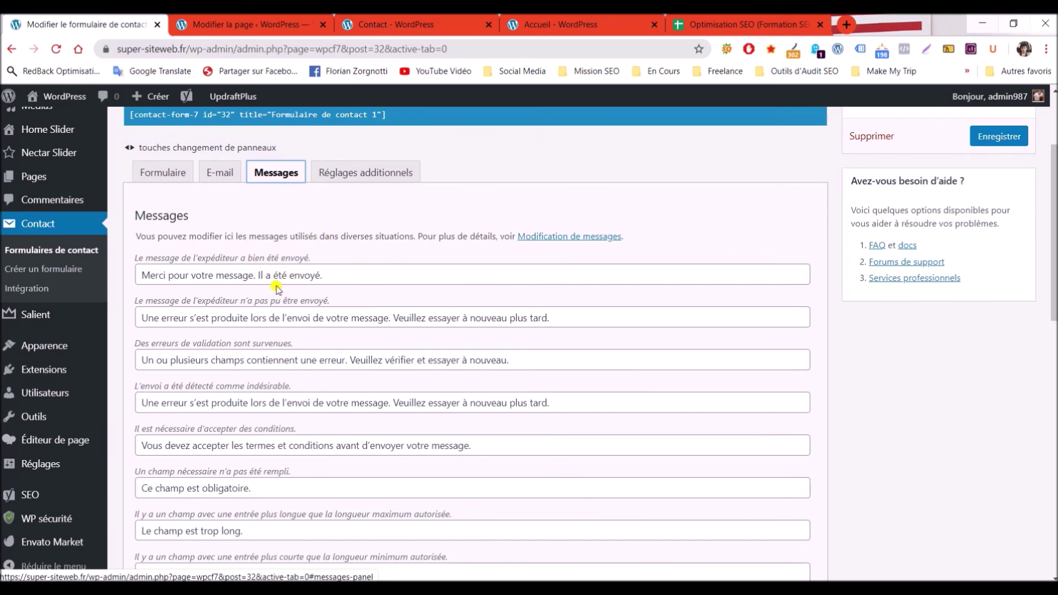
scroll(277, 288, "down", 5)
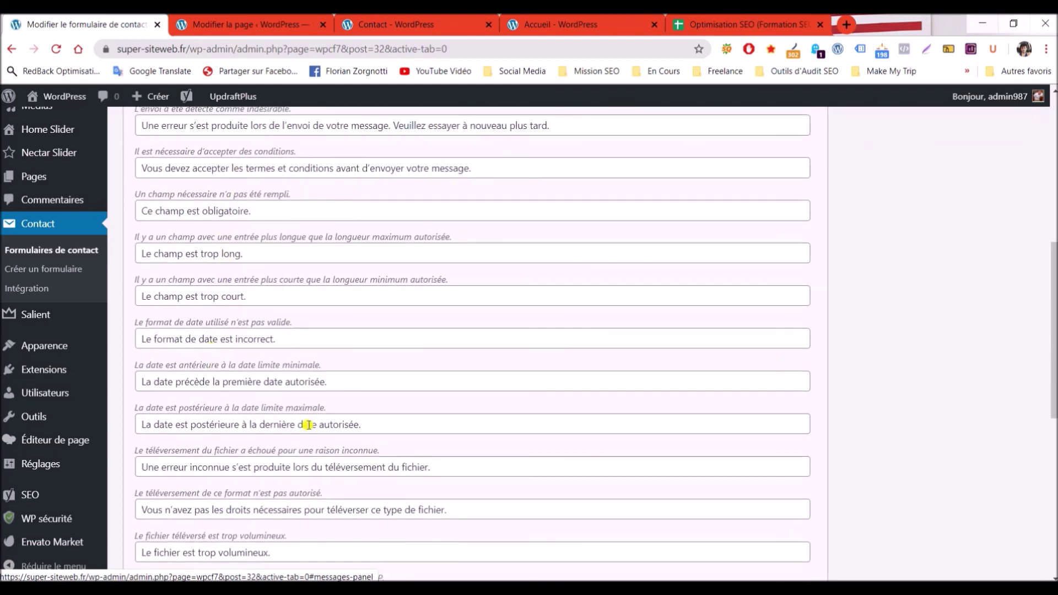
scroll(309, 425, "up", 8)
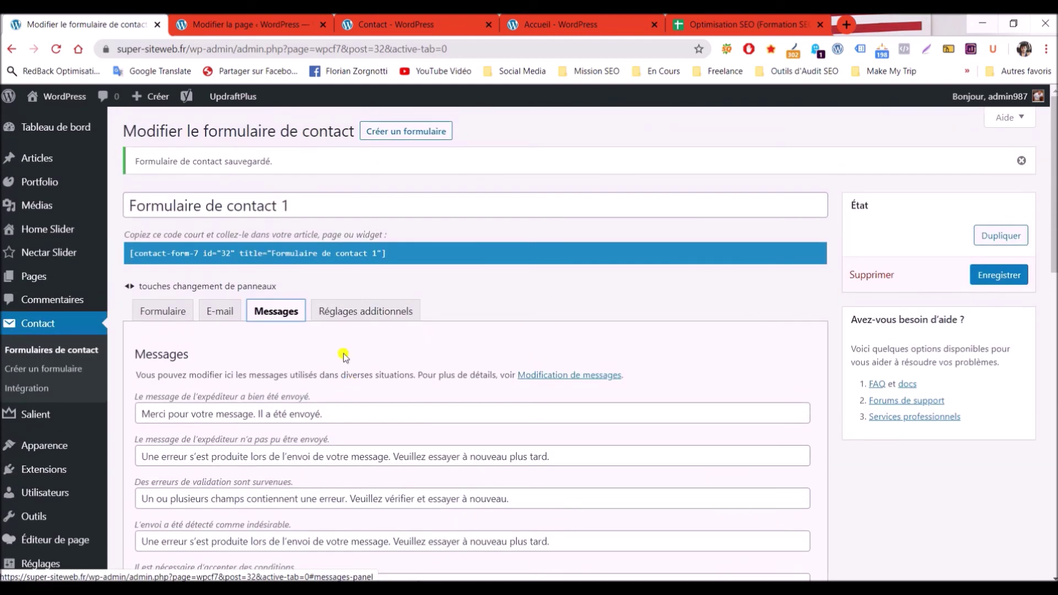